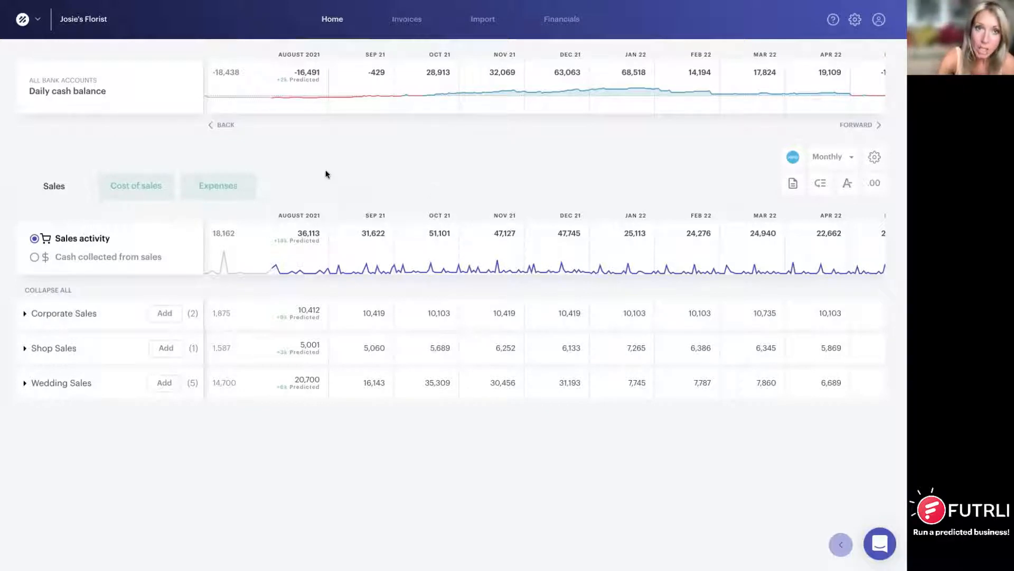
# Review the unpaid bills in the invoices and bills section, and return to the invoice list.
pyautogui.click(414, 26)
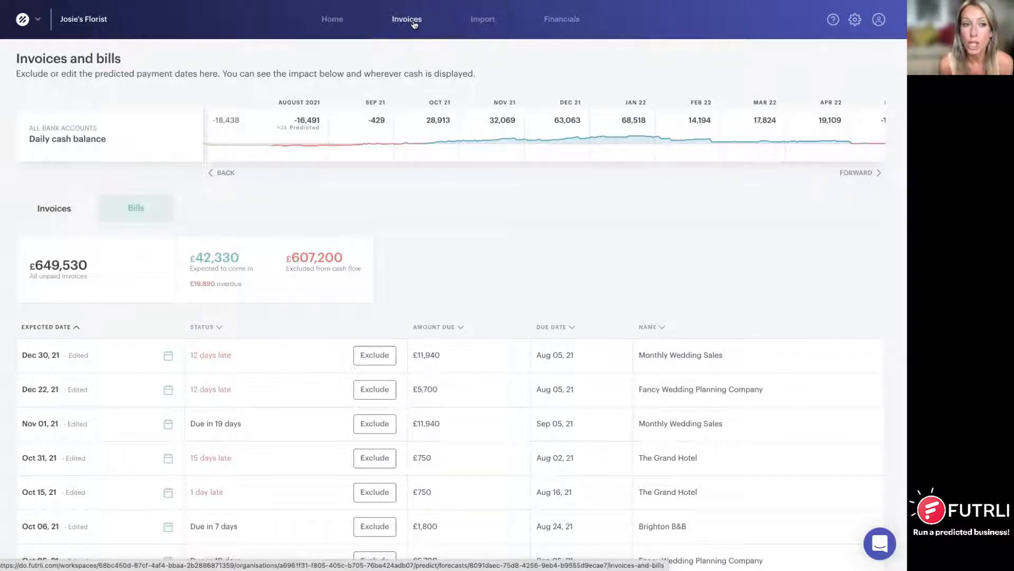
pyautogui.click(137, 209)
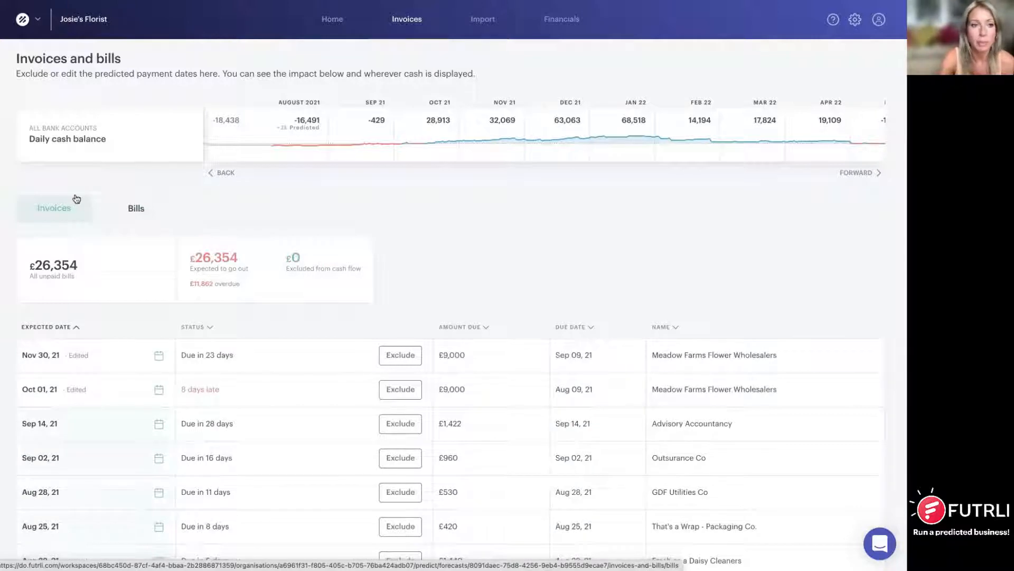
pyautogui.click(52, 208)
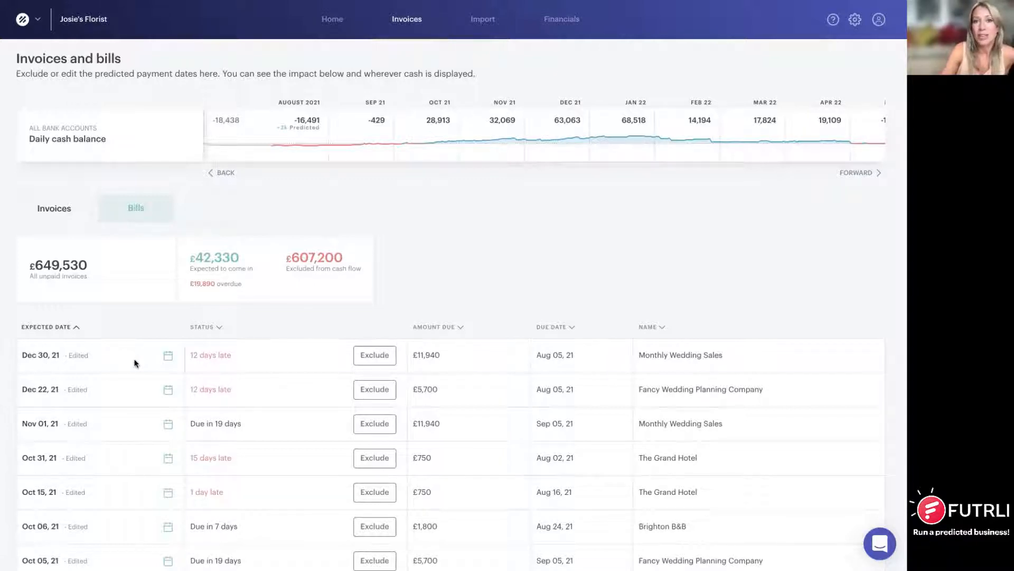
# Check the expected-date calendar of the Dec 30, 21 Monthly Wedding Sales invoice, and exclude that invoice from the cash flow.
pyautogui.click(167, 356)
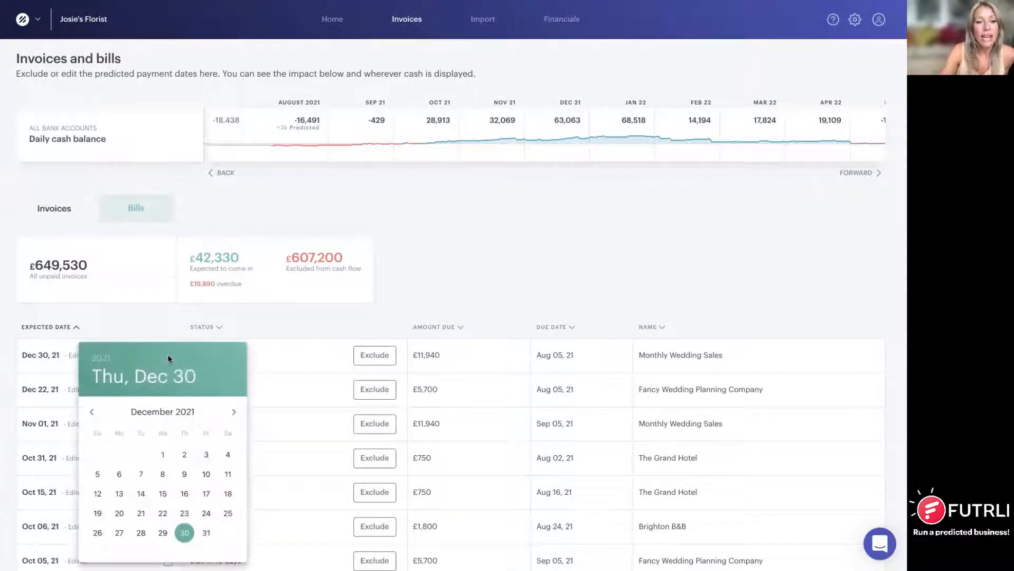
pyautogui.click(320, 316)
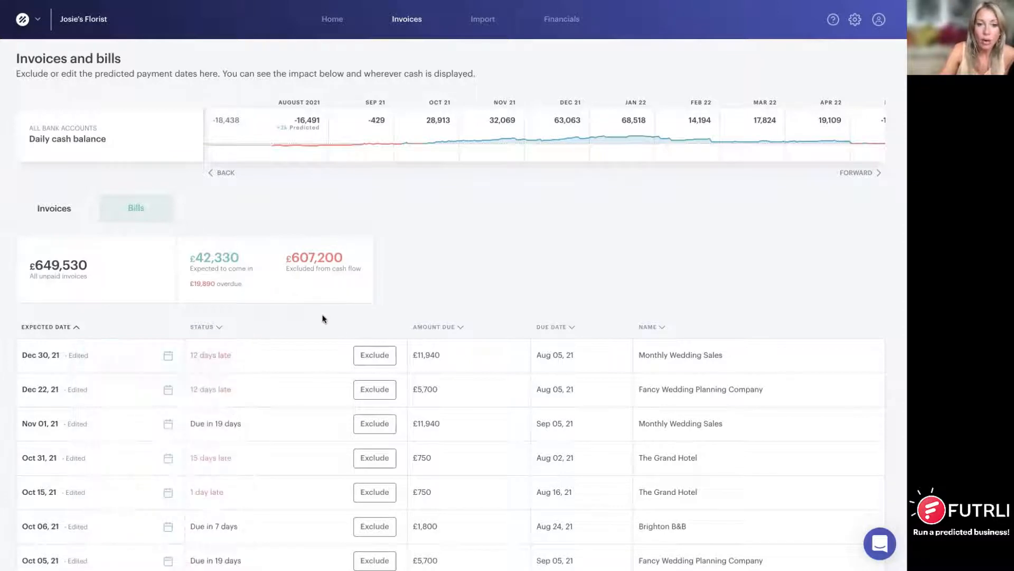
pyautogui.click(376, 358)
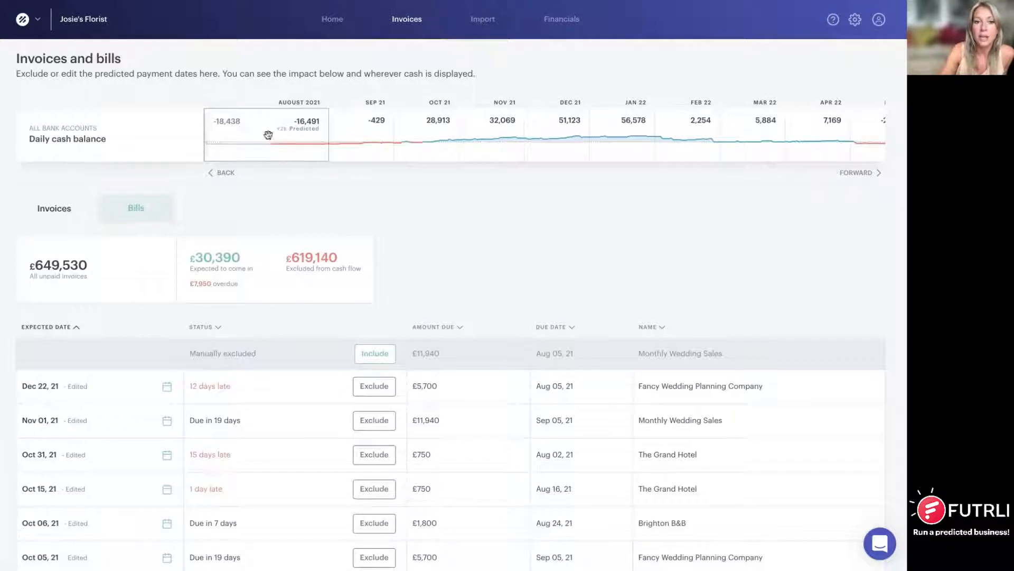
# Examine the daily cash balance and sales forecast on the home timeline across past and future months.
pyautogui.click(336, 24)
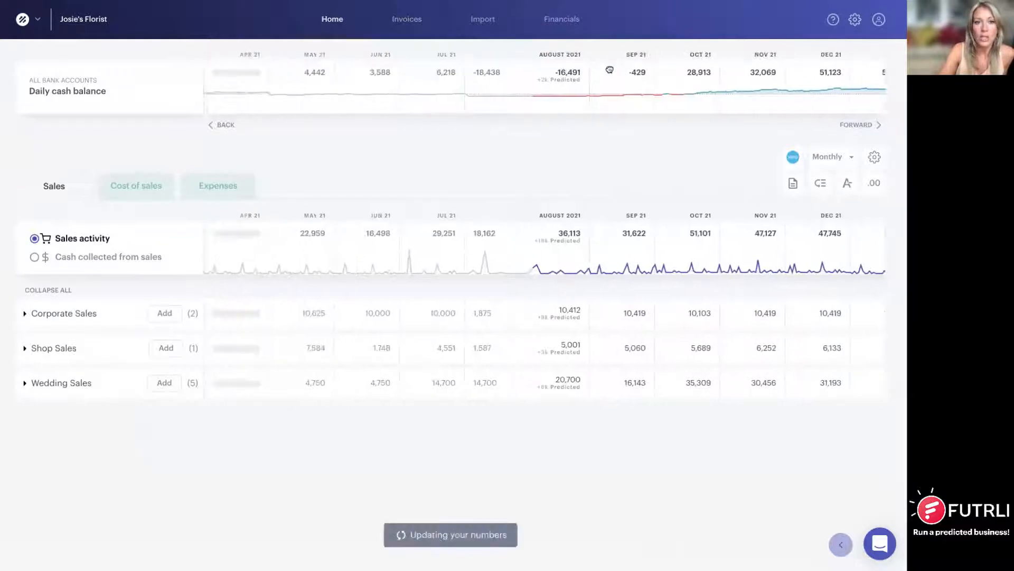
pyautogui.click(225, 128)
pyautogui.click(224, 130)
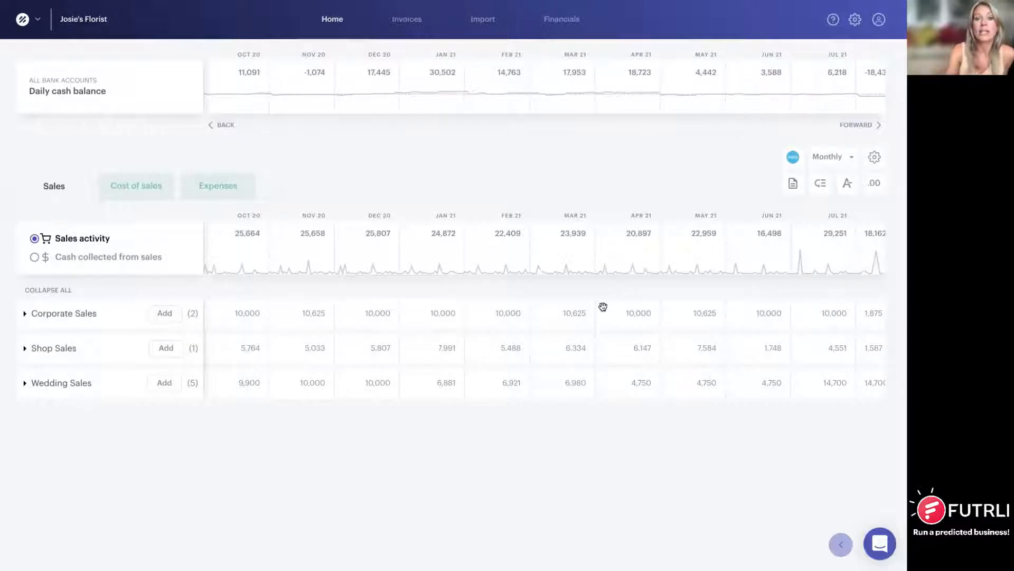
pyautogui.click(860, 126)
pyautogui.click(860, 126)
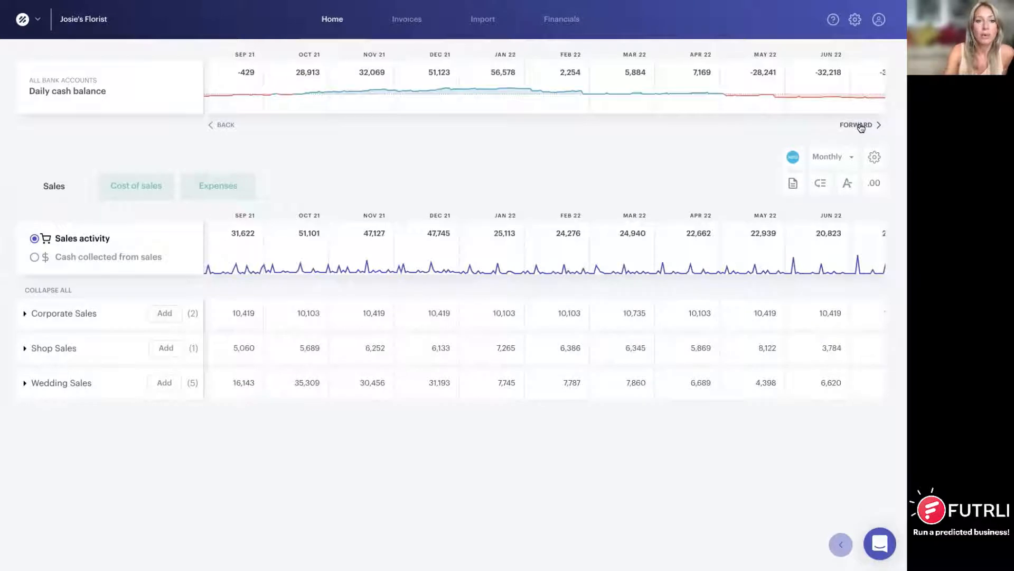
pyautogui.moveTo(397, 92); pyautogui.dragTo(476, 90)
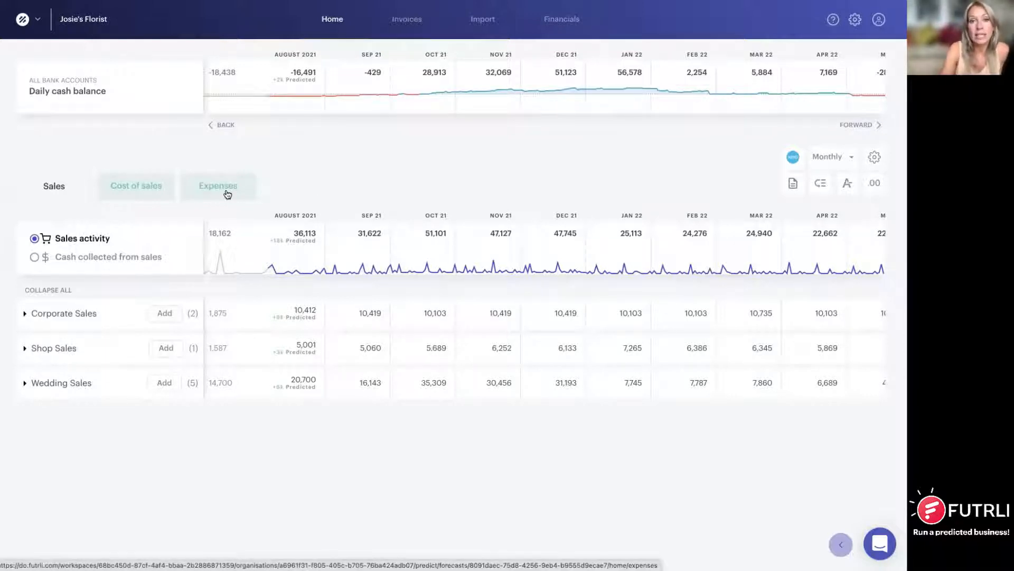
# Expand the Shop Sales breakdown and check the prediction lines under Corporate Sales, leaving only Shop Sales expanded.
pyautogui.click(24, 348)
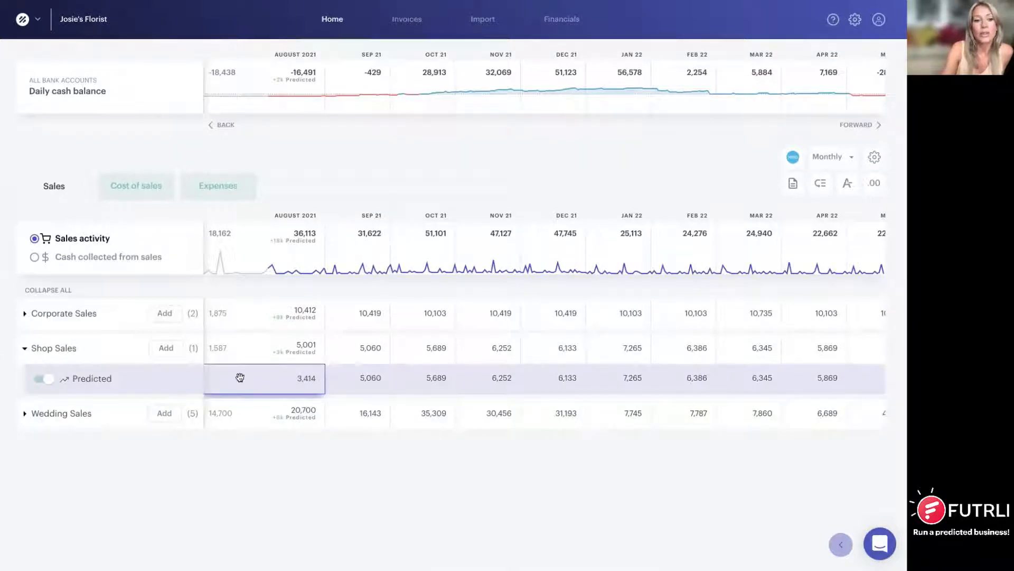
pyautogui.click(25, 315)
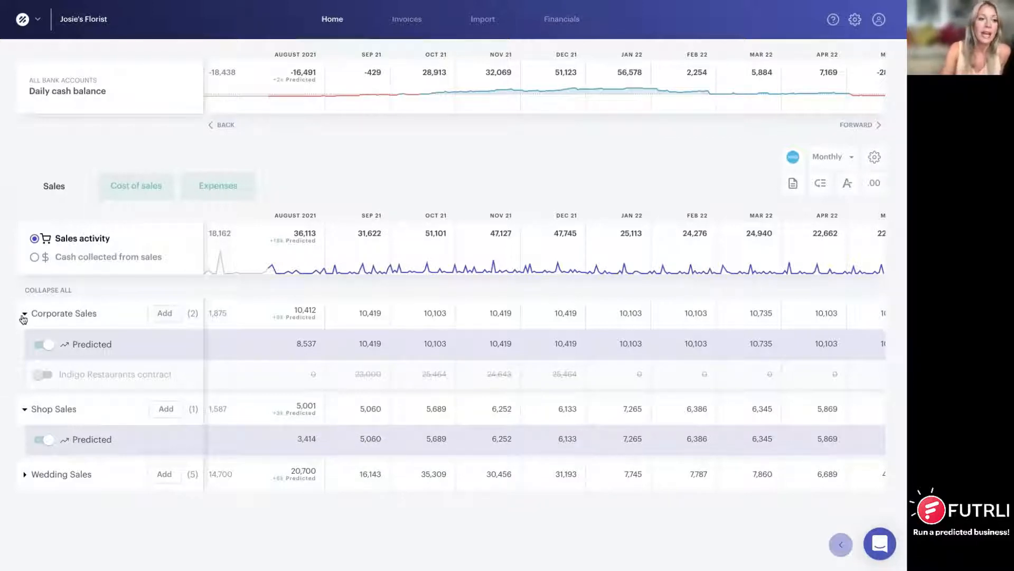
pyautogui.click(25, 313)
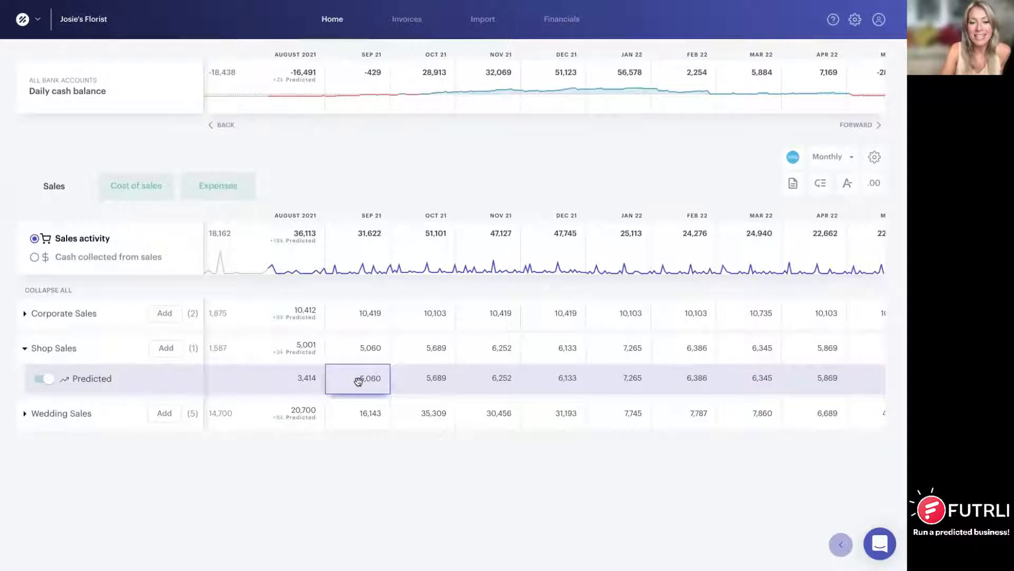
# Inspect the September 2021 prediction for Shop Sales, reading the explanations for its transactions and journals.
pyautogui.click(358, 380)
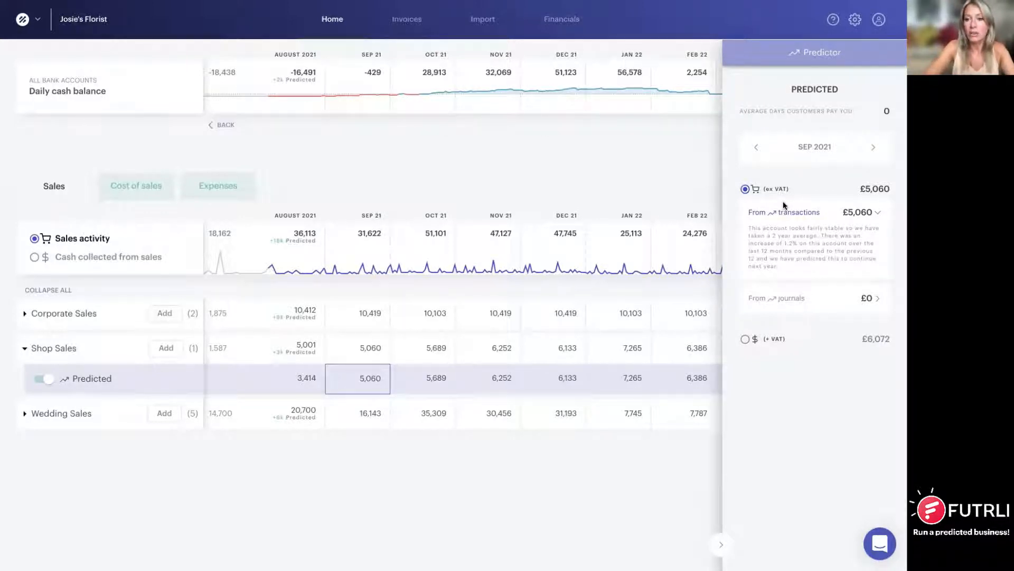
pyautogui.hotkey('ctrl', '+')
pyautogui.hotkey('ctrl', '+')
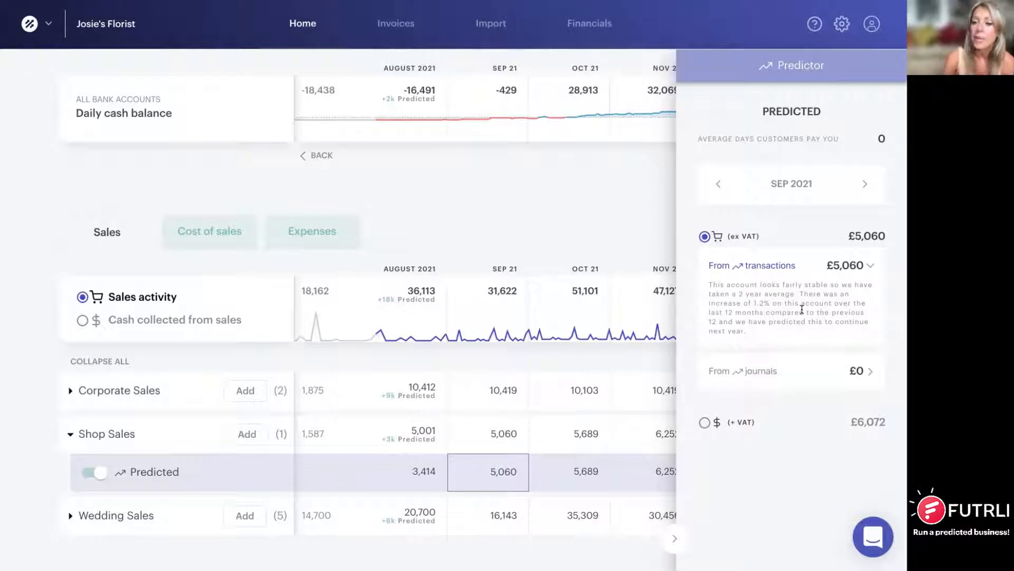
pyautogui.click(868, 374)
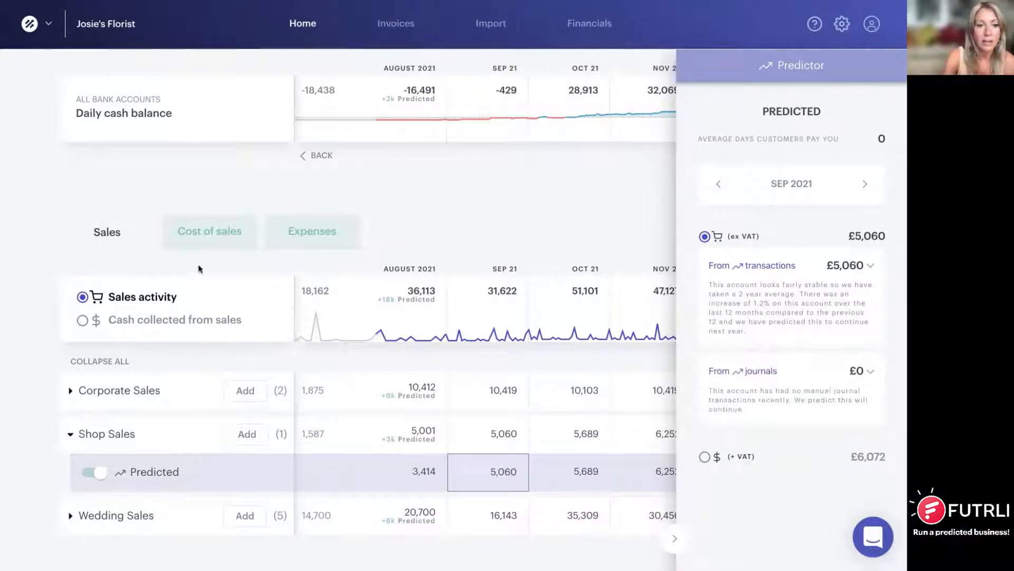
pyautogui.hotkey('ctrl', '-')
pyautogui.hotkey('ctrl', '-')
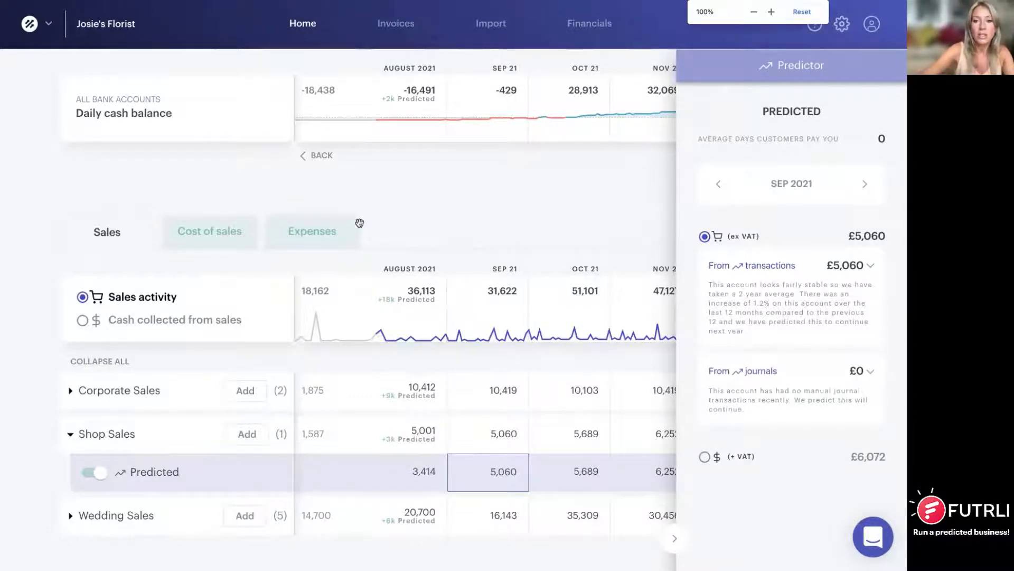
# Inspect the September 2021 Rent prediction under the Premises costs expenses, including the explanation for its journals.
pyautogui.click(219, 185)
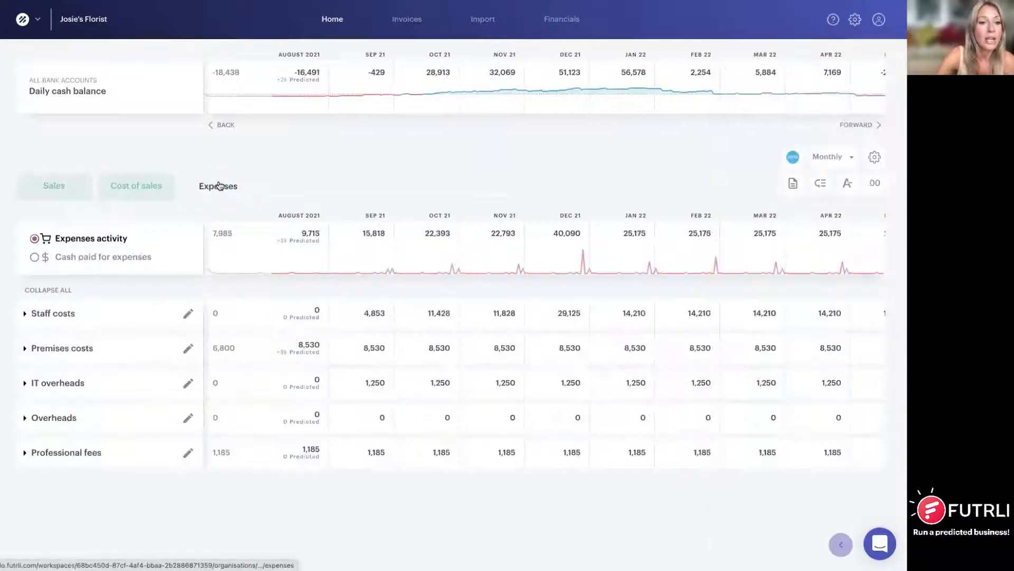
pyautogui.click(25, 348)
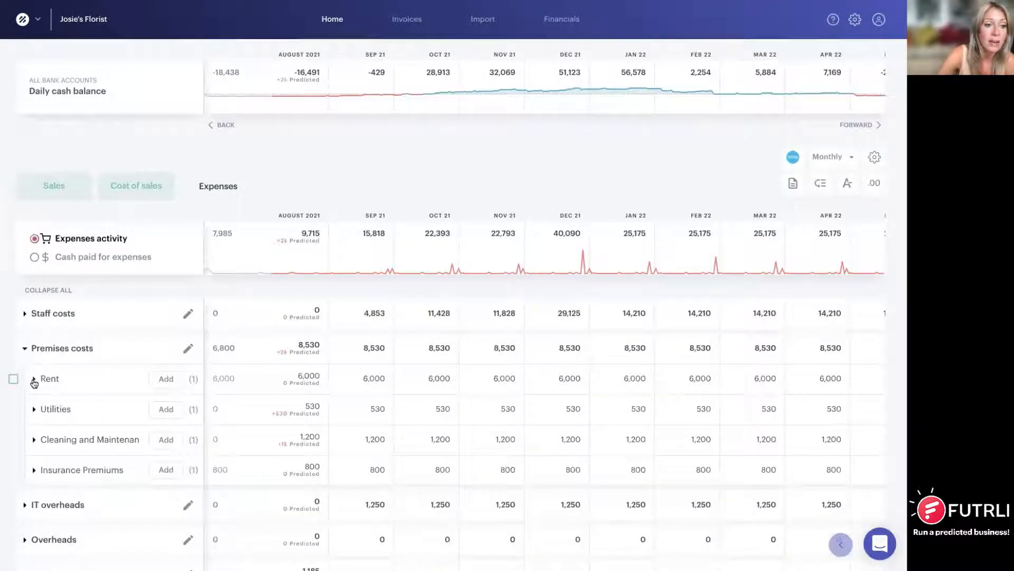
pyautogui.click(34, 379)
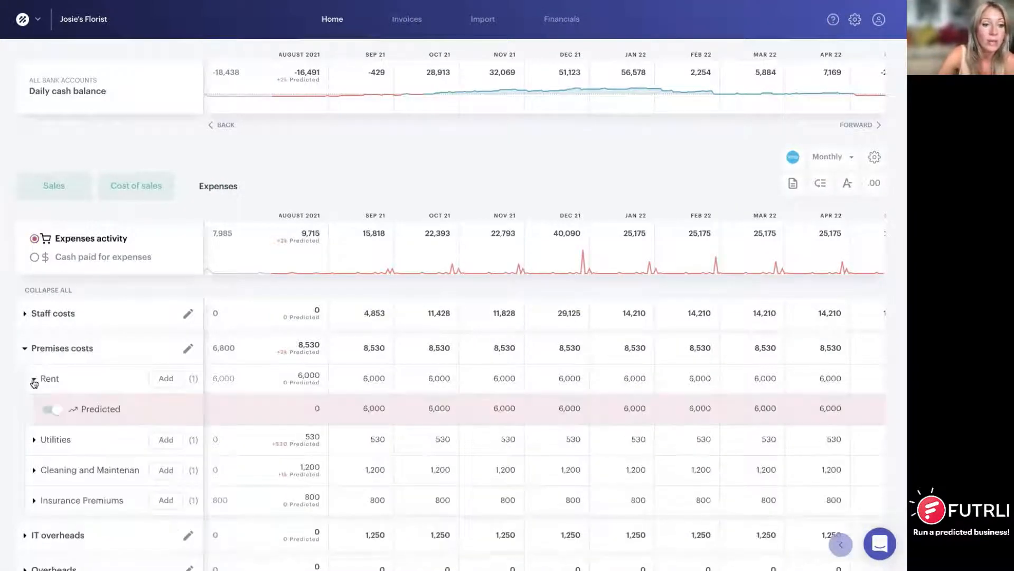
pyautogui.click(375, 403)
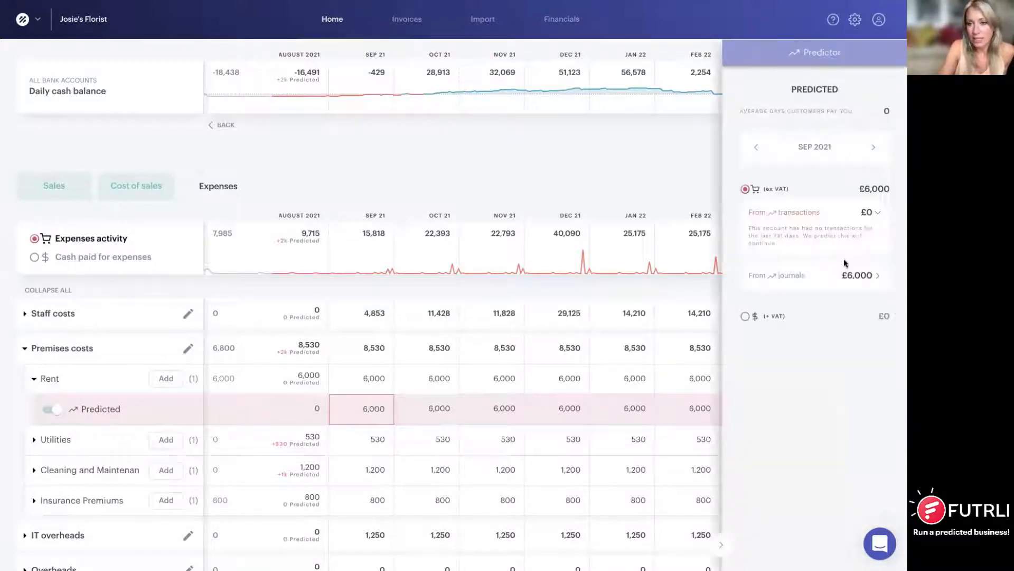
pyautogui.click(876, 277)
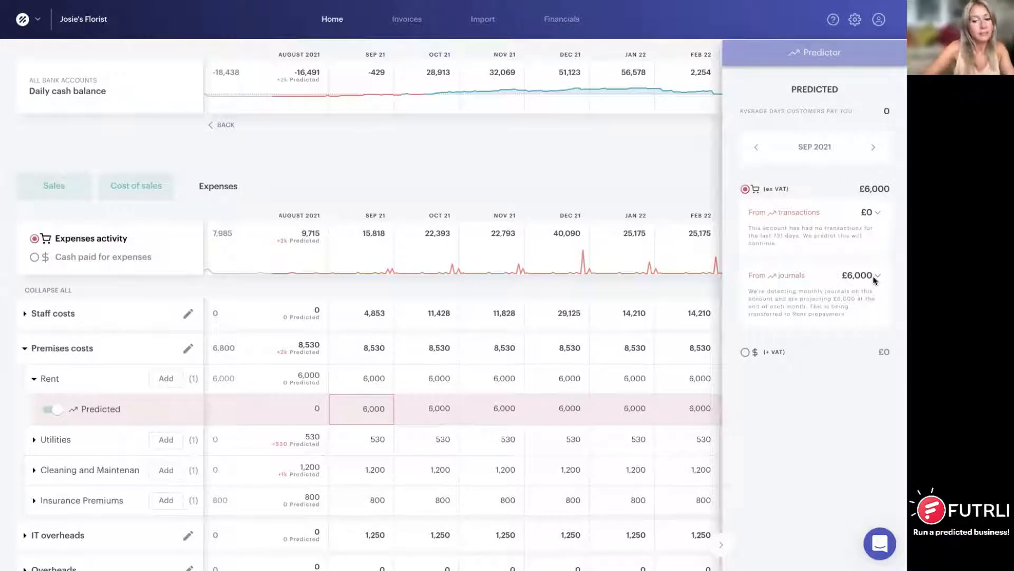
pyautogui.hotkey('ctrl', '+')
pyautogui.hotkey('ctrl', '+')
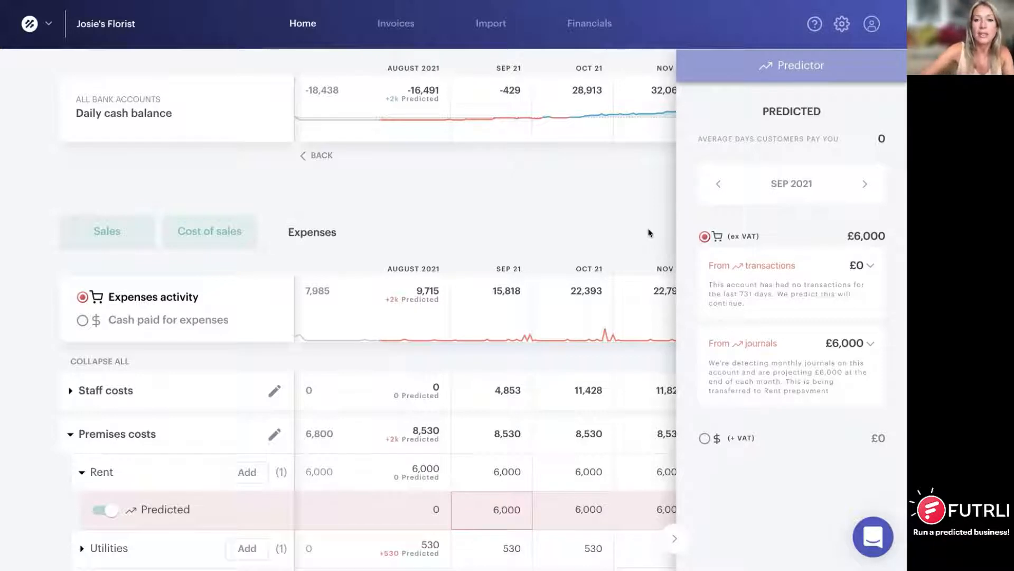
pyautogui.hotkey('ctrl', '-')
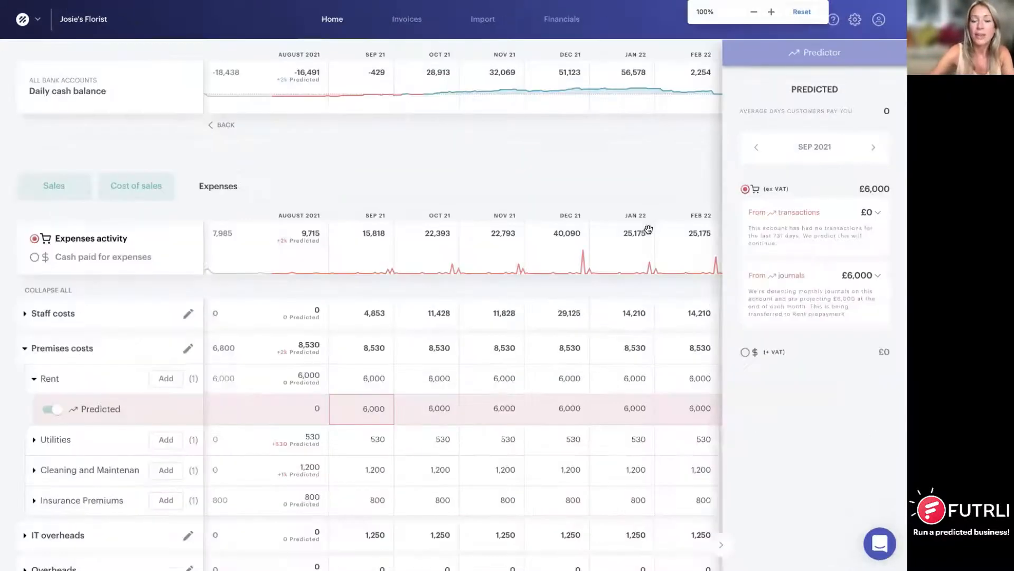
# View the profit and loss forecast with all groups collapsed, and examine its past and future months.
pyautogui.click(560, 22)
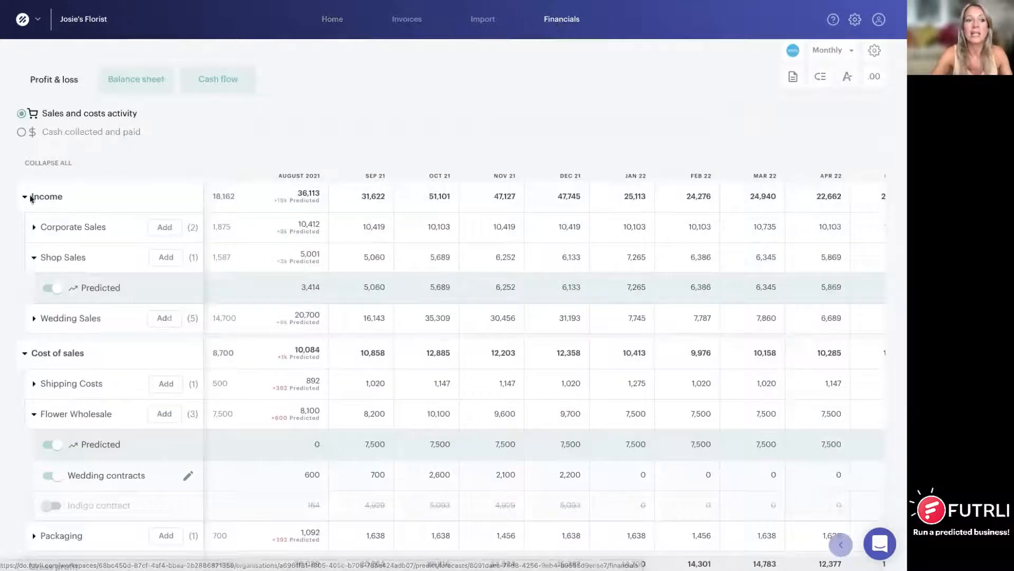
pyautogui.click(42, 163)
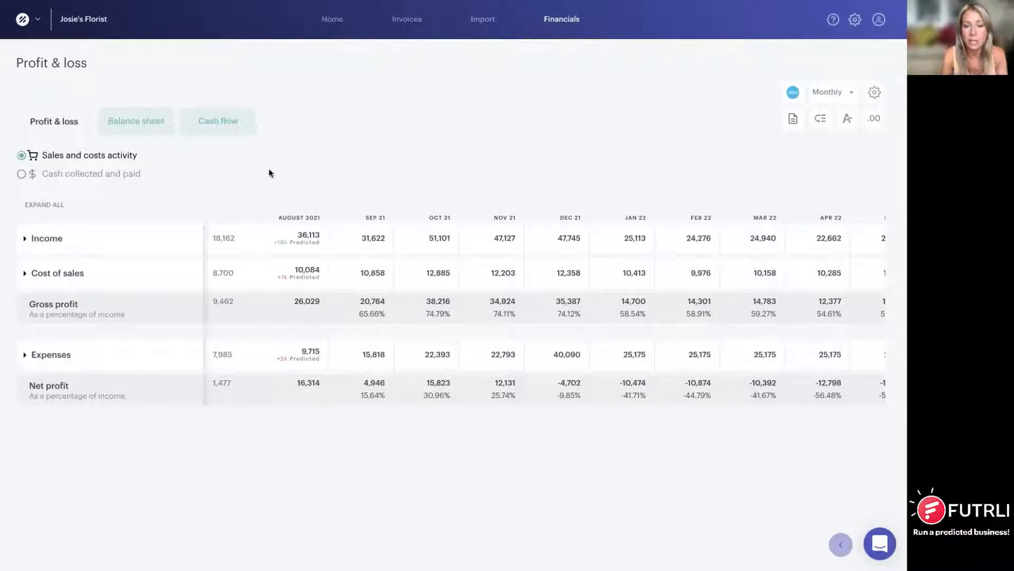
pyautogui.moveTo(253, 236); pyautogui.dragTo(499, 208)
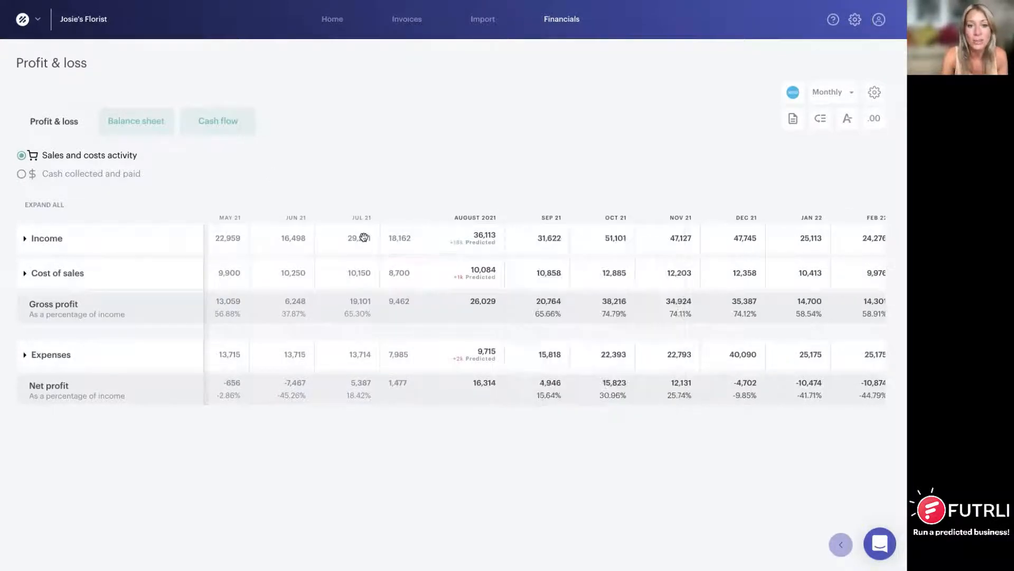
pyautogui.moveTo(544, 238); pyautogui.dragTo(369, 236)
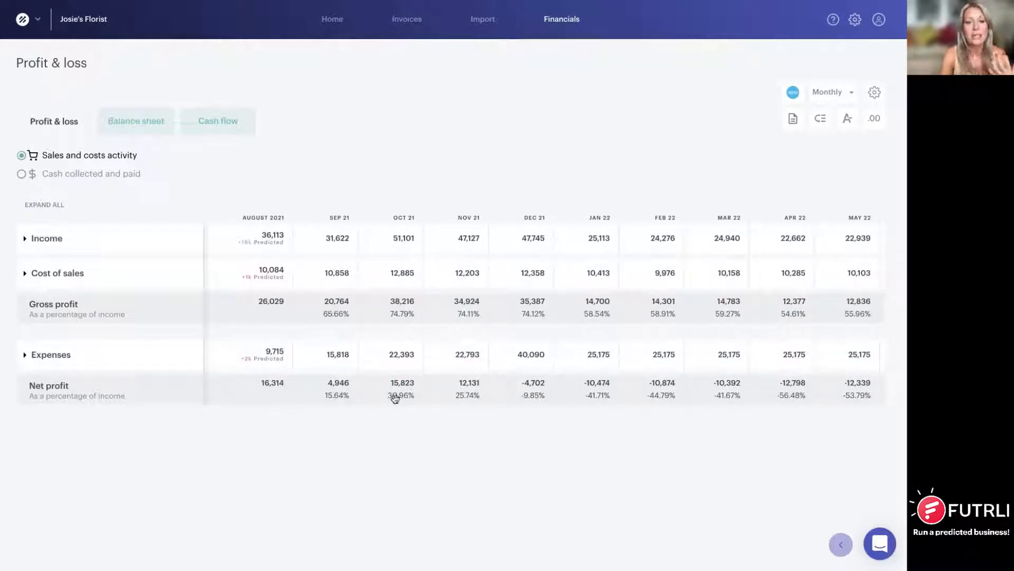
# Turn off the Predicted line of Rent prepayment under Current liabilities in the balance sheet.
pyautogui.click(147, 122)
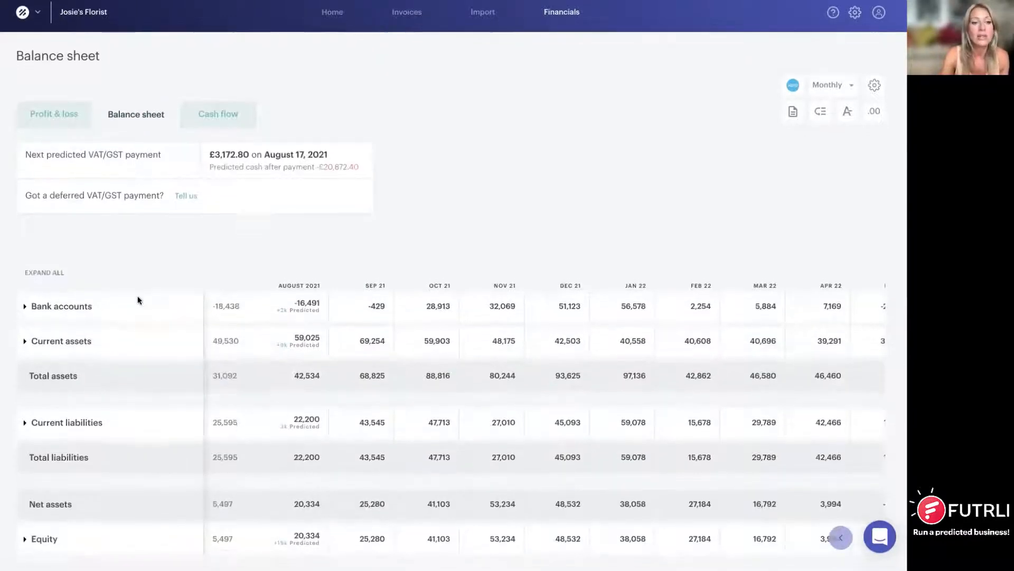
pyautogui.click(27, 431)
pyautogui.scroll(-4, 108, 439)
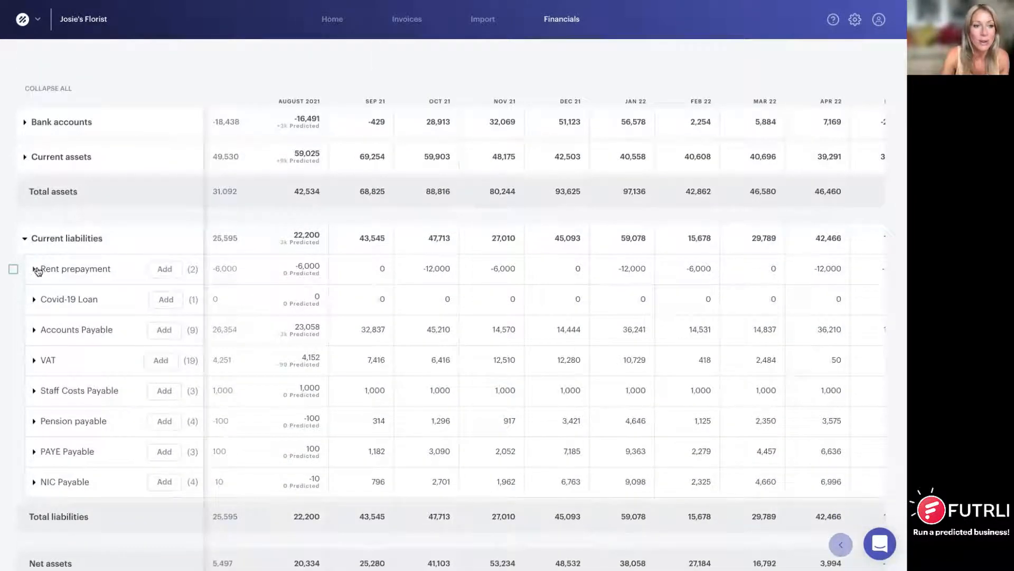
pyautogui.click(36, 270)
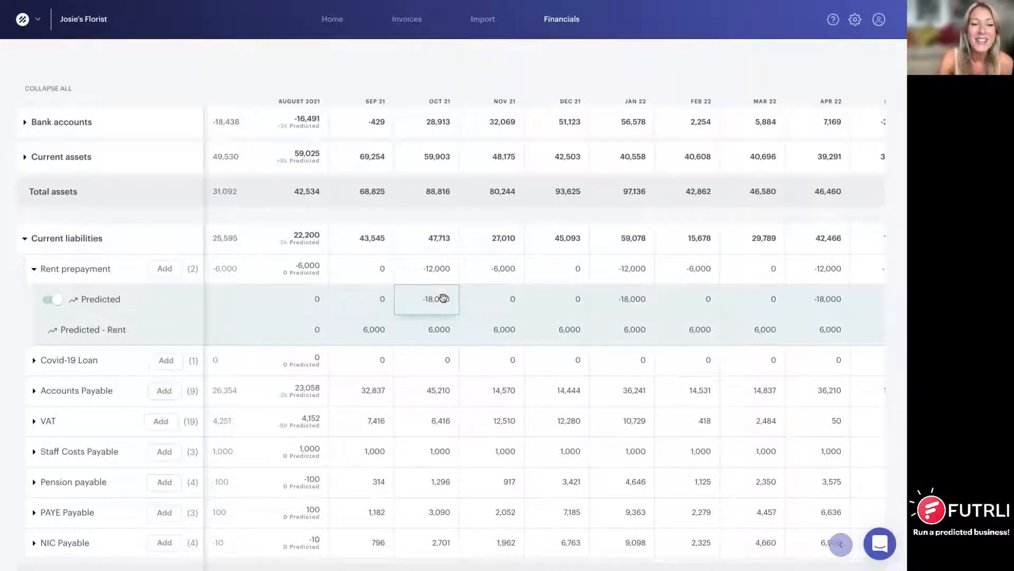
pyautogui.click(46, 301)
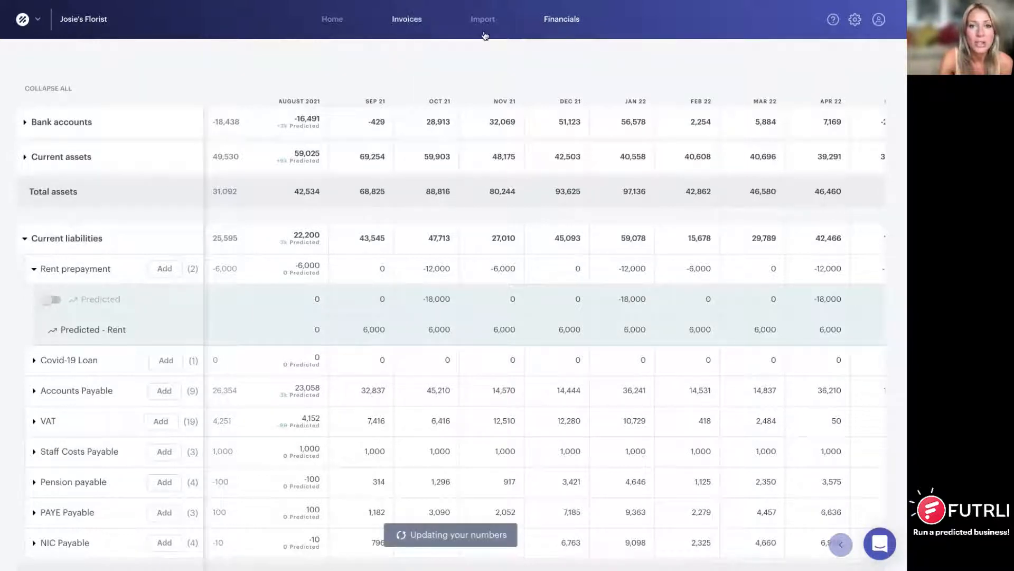
# Return to the profit and loss forecast and expand Premises costs under Expenses.
pyautogui.scroll(4, 52, 112)
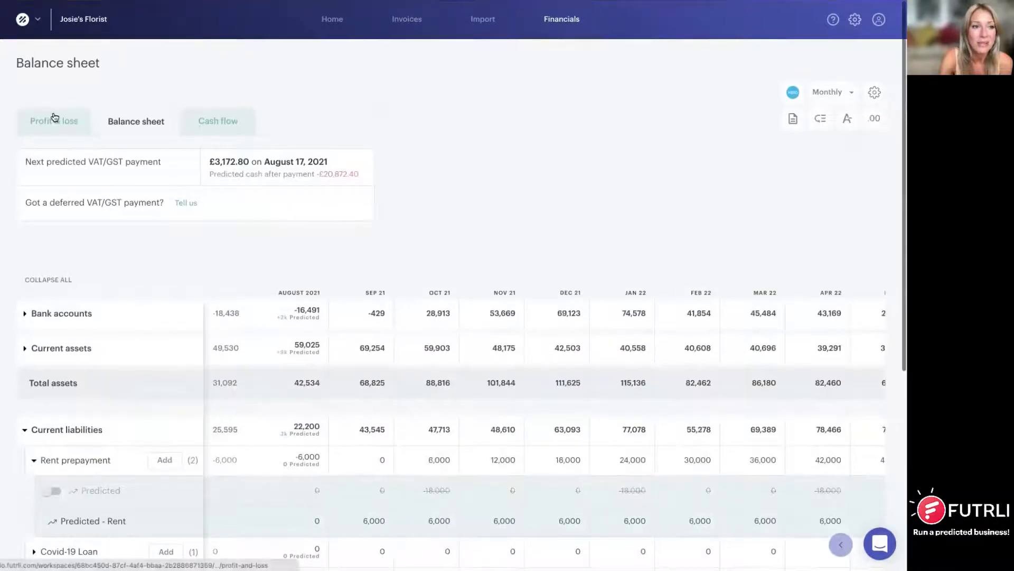
pyautogui.click(59, 120)
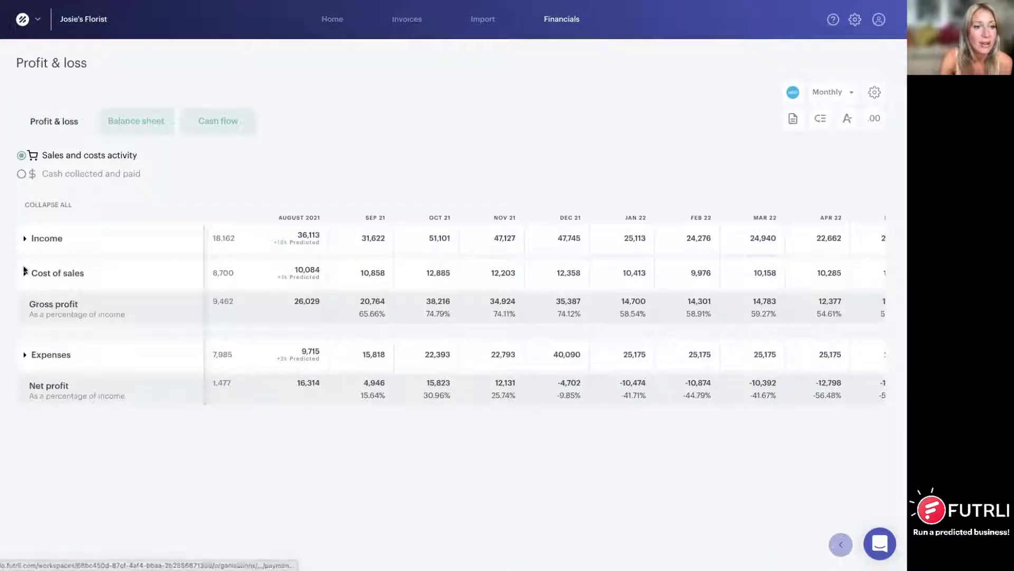
pyautogui.click(24, 355)
pyautogui.click(33, 416)
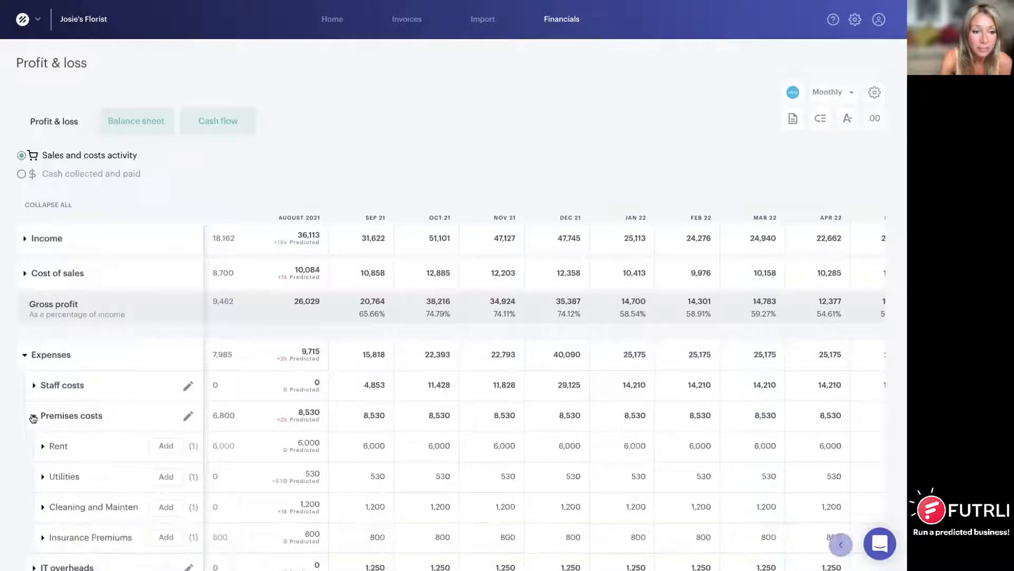
# Turn off the Predicted line of Rent under Premises costs in the profit and loss, and check the balance sheet.
pyautogui.click(42, 448)
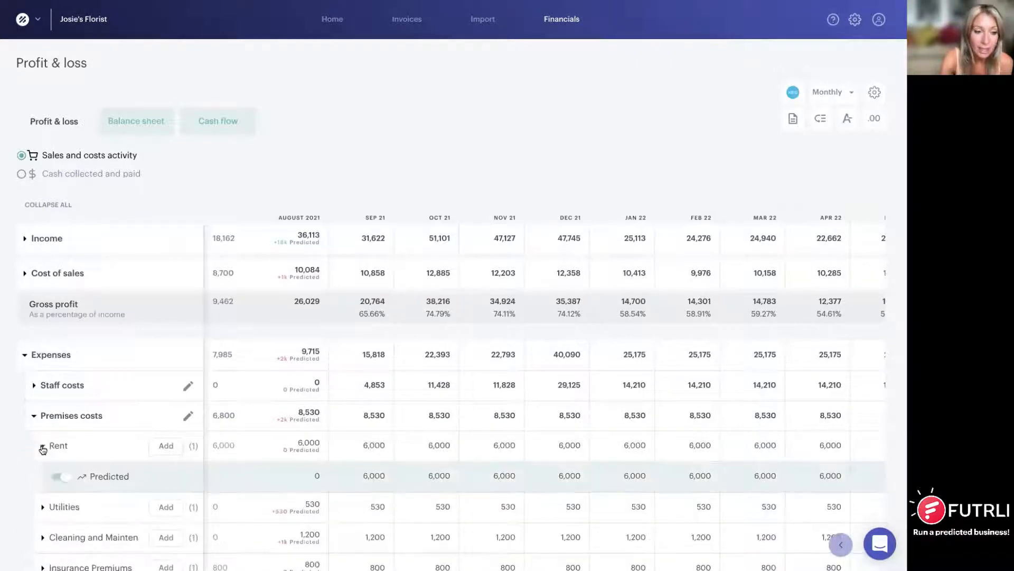
pyautogui.click(59, 477)
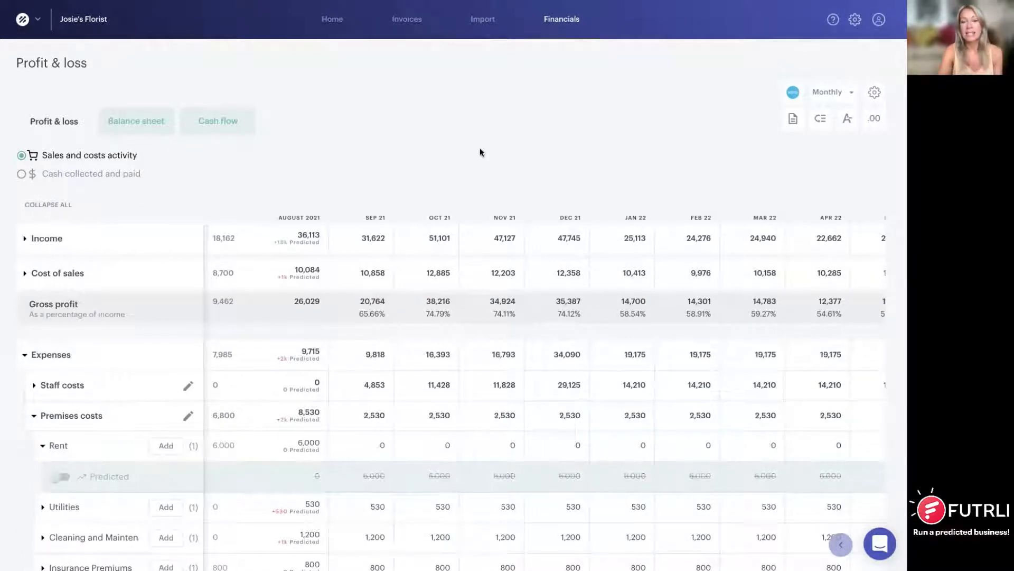
pyautogui.click(157, 123)
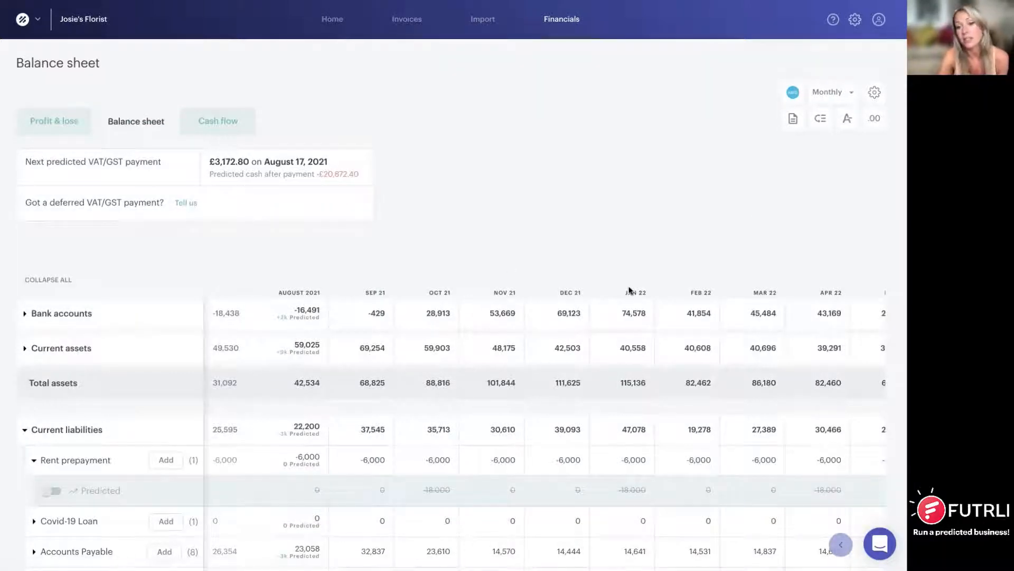
# View the Expenses activity forecast on the home page with the Premises costs group collapsed.
pyautogui.click(332, 20)
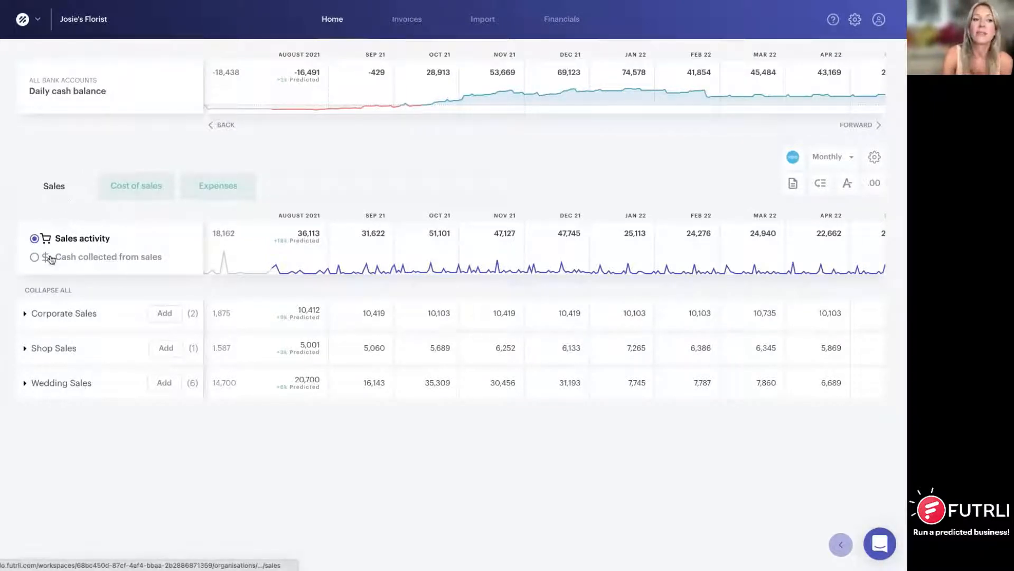
pyautogui.click(142, 189)
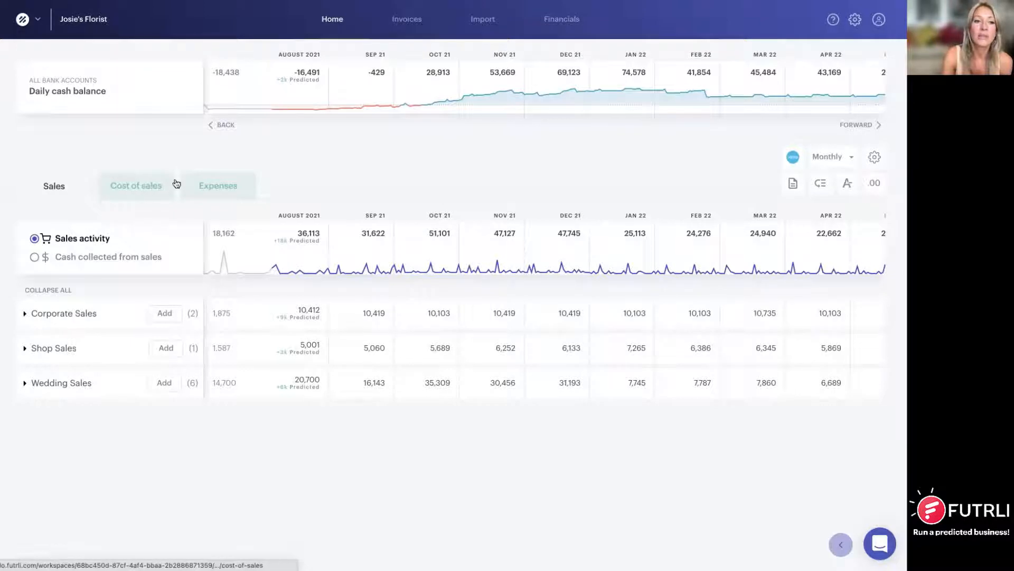
pyautogui.click(217, 186)
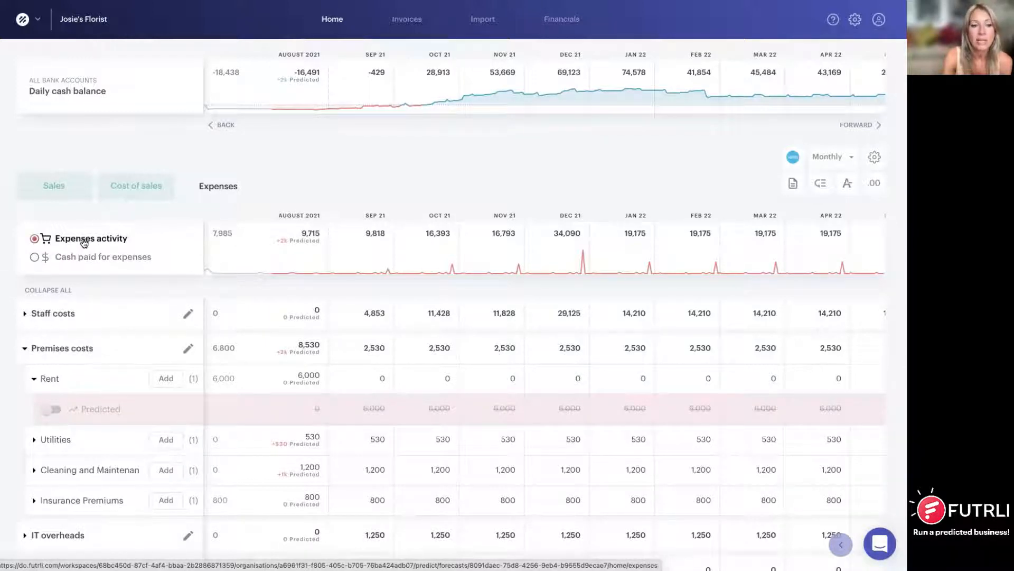
pyautogui.click(25, 348)
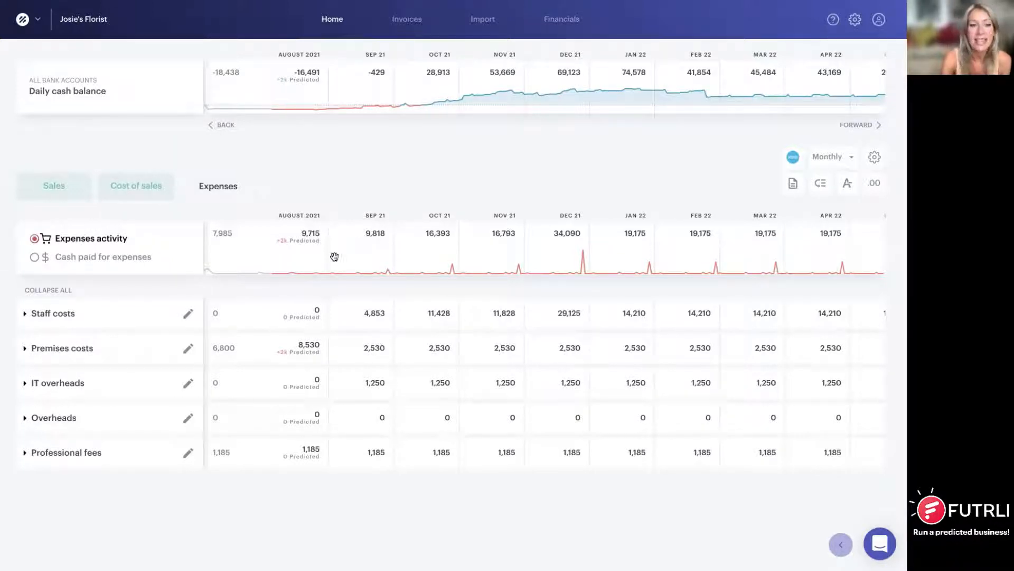
# View the cash paid for expenses and examine the breakdowns of Staff costs and Premises costs.
pyautogui.click(35, 257)
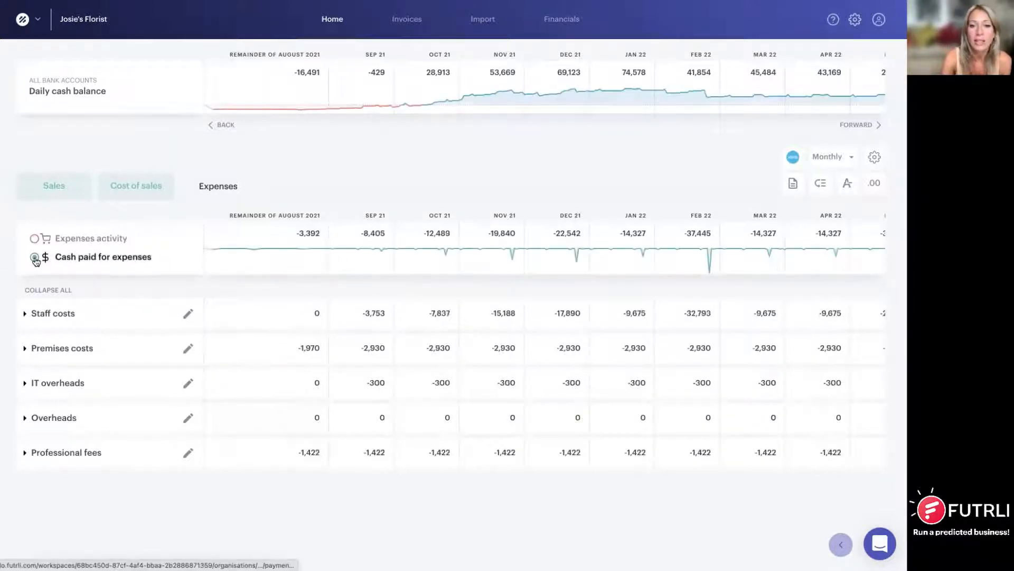
pyautogui.click(24, 313)
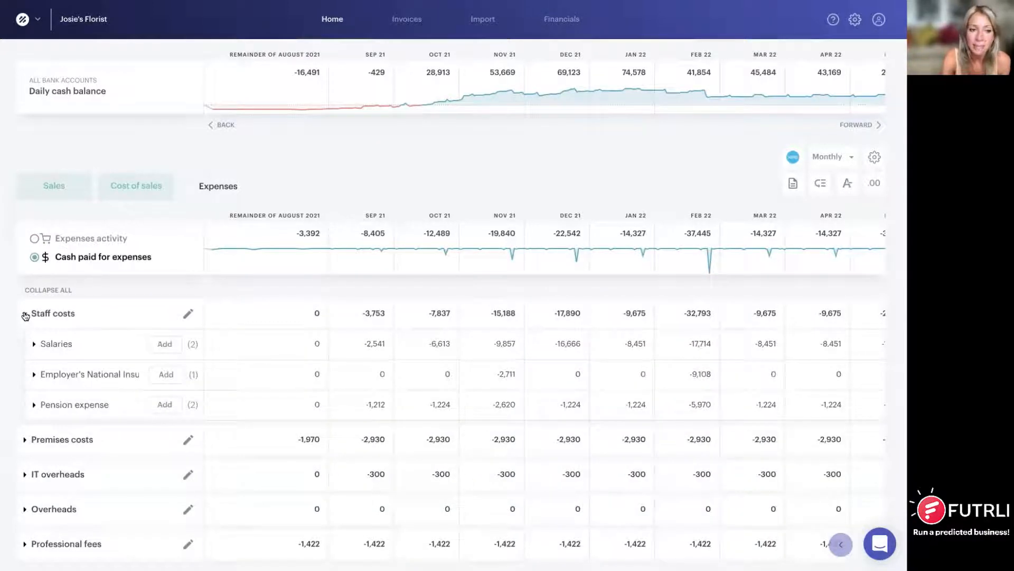
pyautogui.click(25, 439)
pyautogui.scroll(-3, 136, 391)
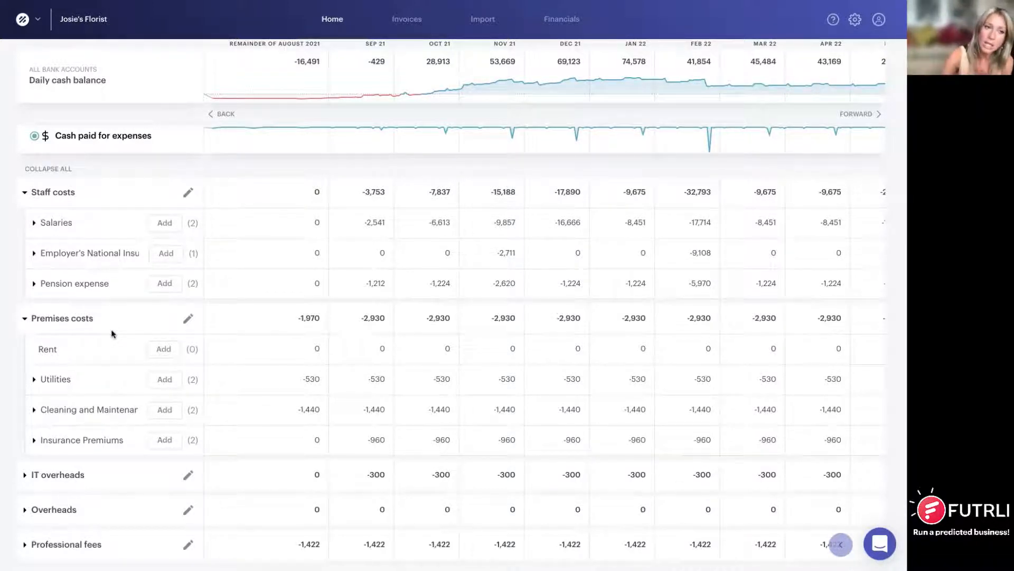
pyautogui.scroll(2, 111, 334)
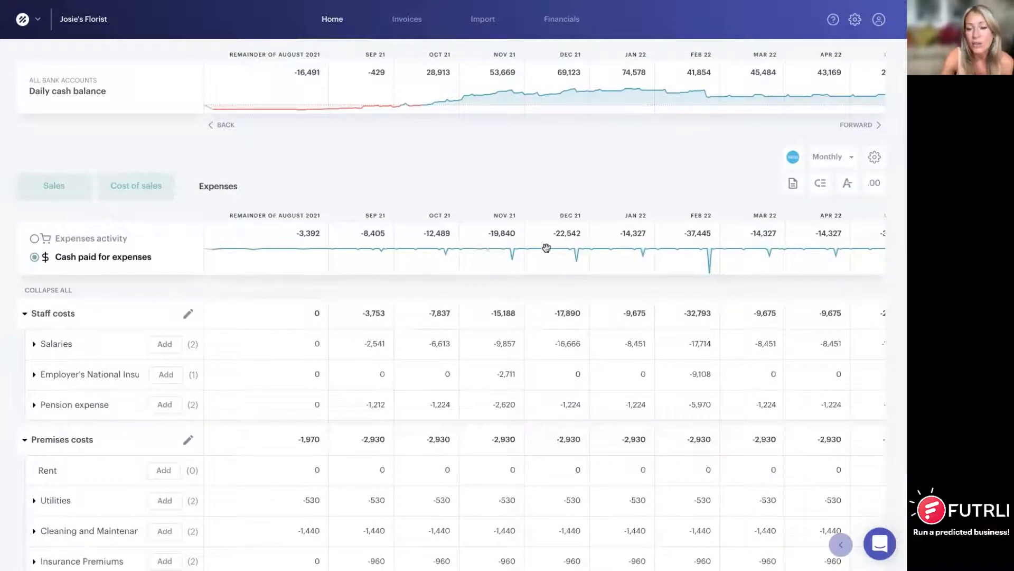
pyautogui.scroll(1, 726, 253)
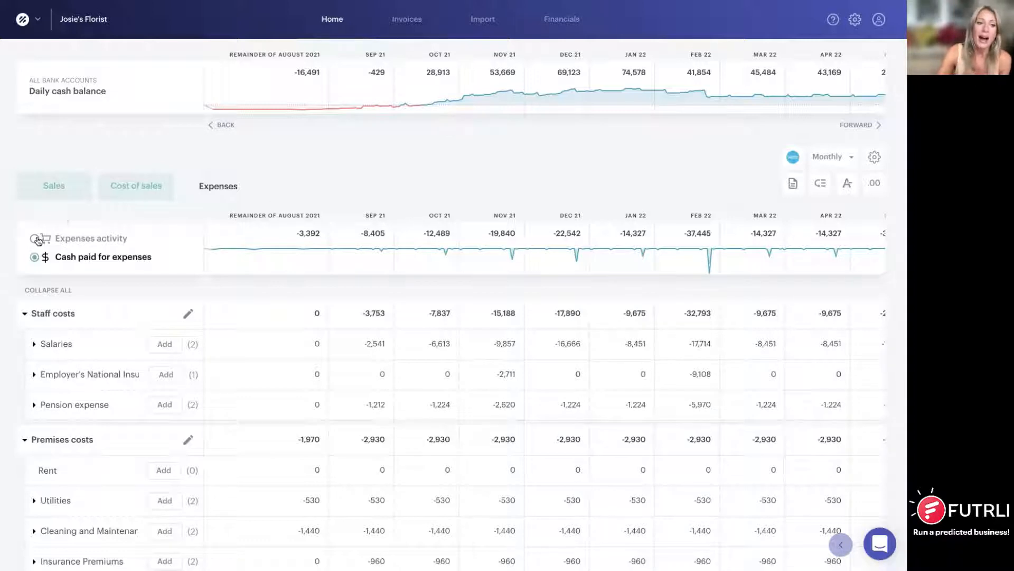
# Go to the Sales activity forecast and examine the individual prediction lines under Wedding Sales.
pyautogui.click(54, 191)
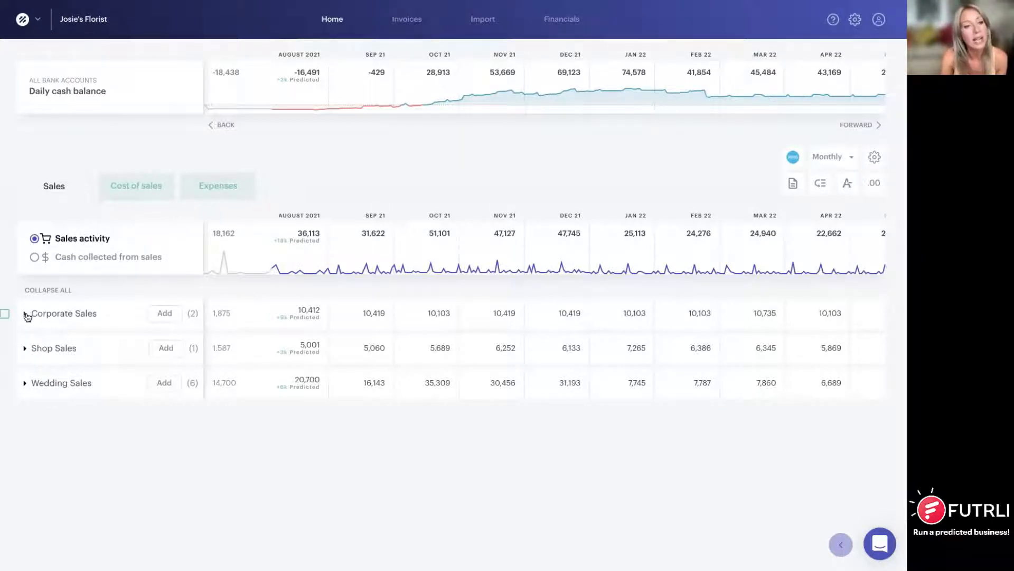
pyautogui.click(25, 385)
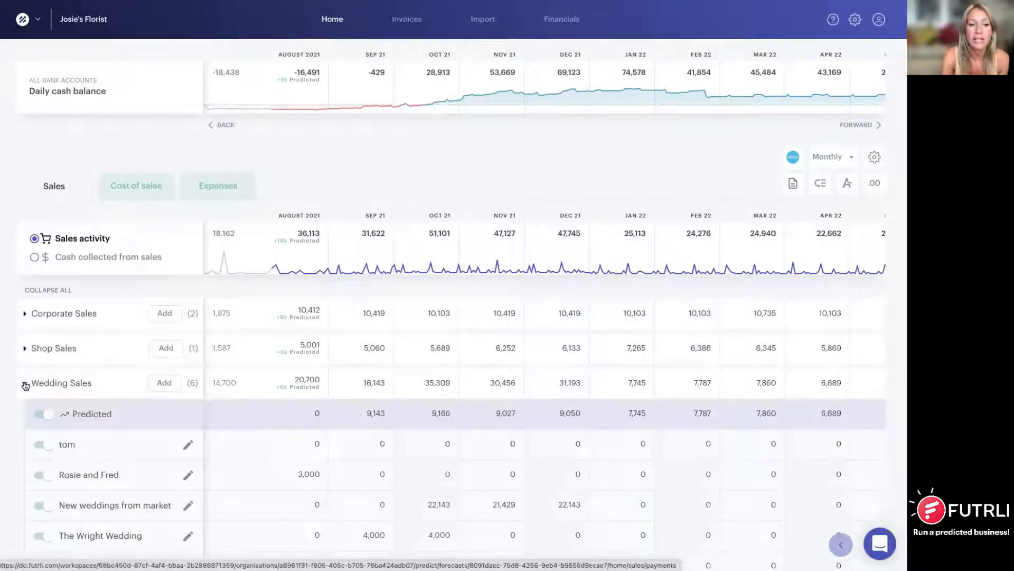
pyautogui.scroll(-1, 140, 398)
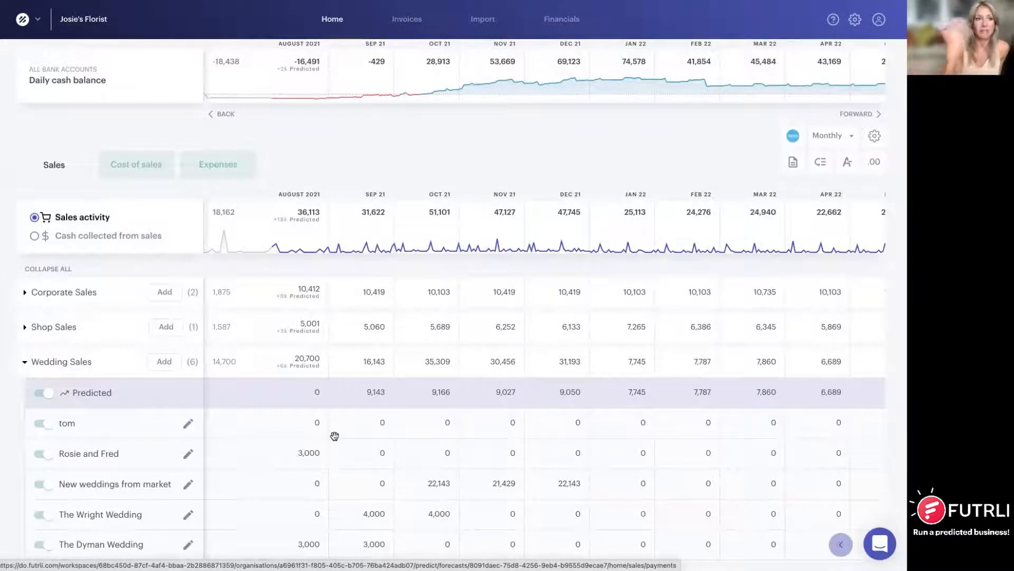
pyautogui.click(161, 477)
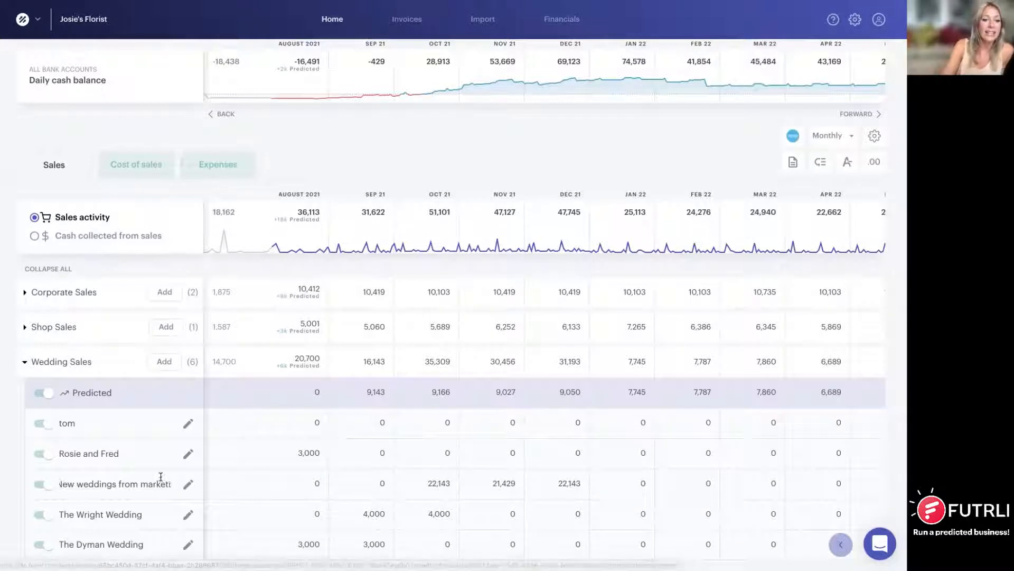
# Set the September 2021 amount of the wedding line directly below New weddings from market to 3000 and save it.
pyautogui.click(188, 514)
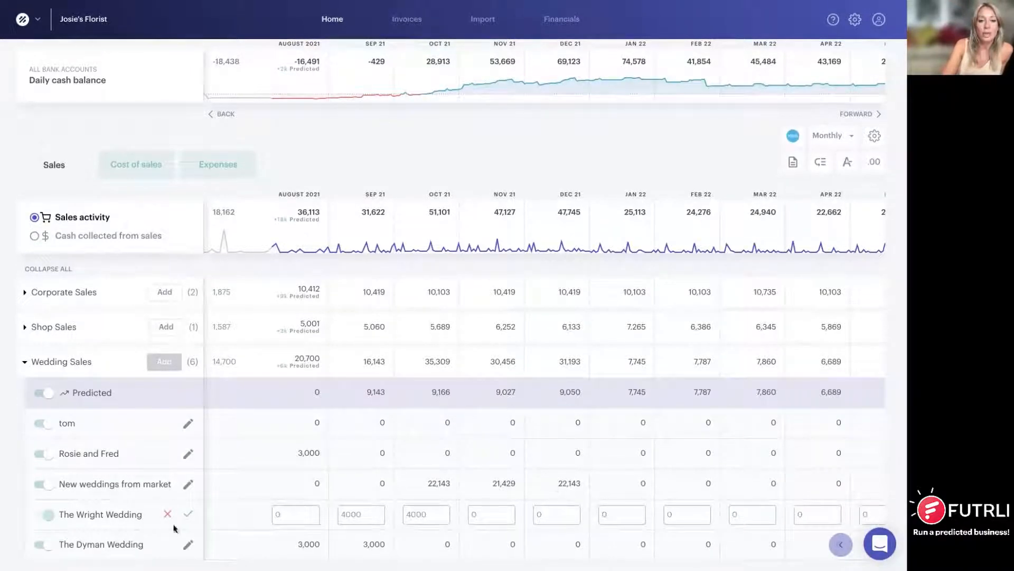
pyautogui.click(166, 327)
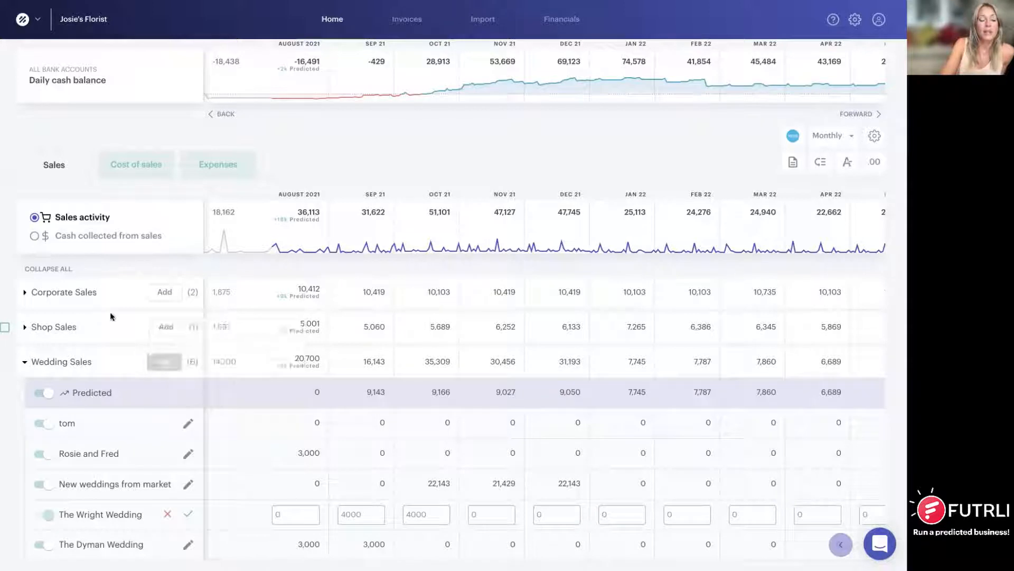
pyautogui.click(345, 513)
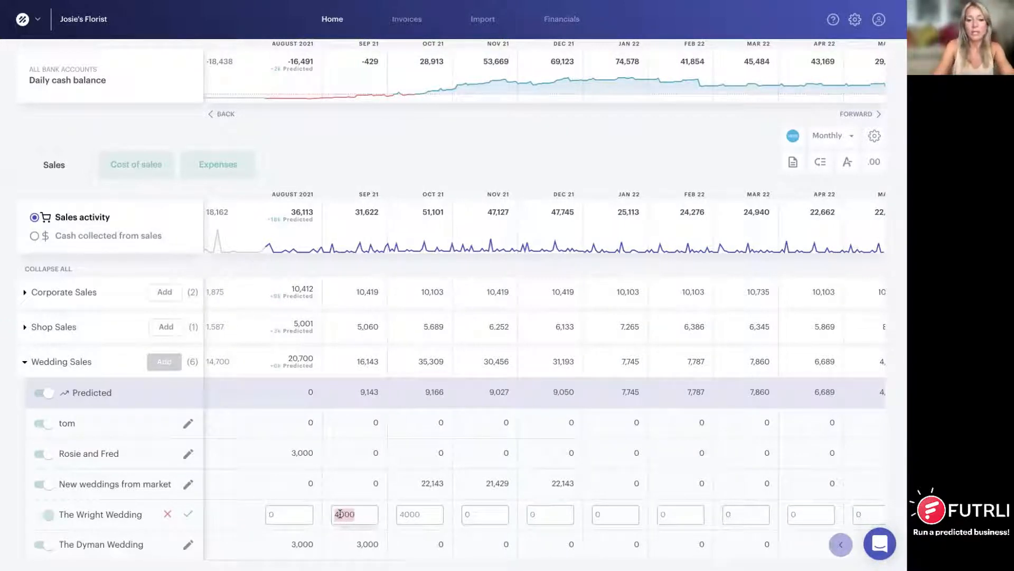
pyautogui.write('3000')
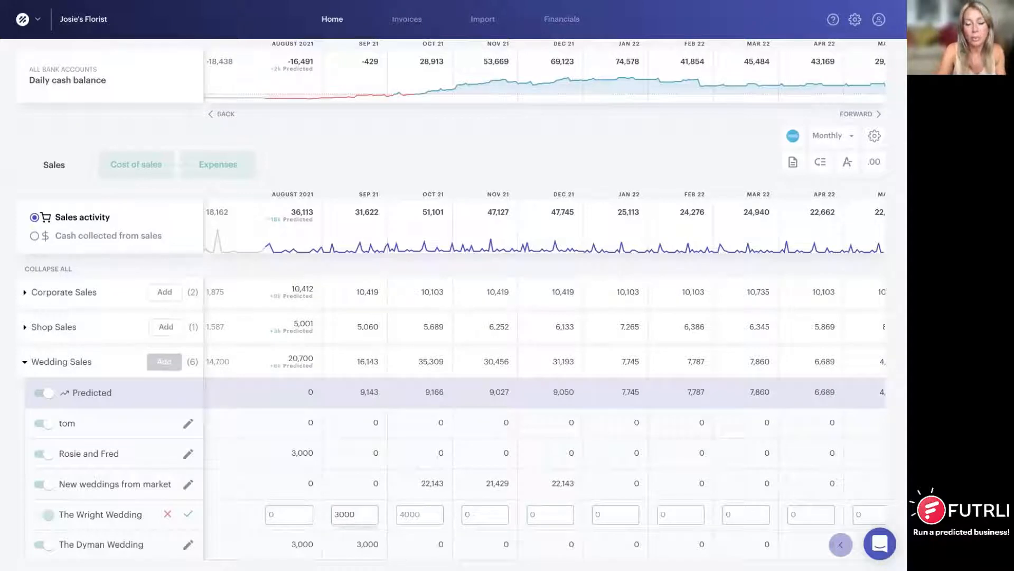
pyautogui.click(188, 513)
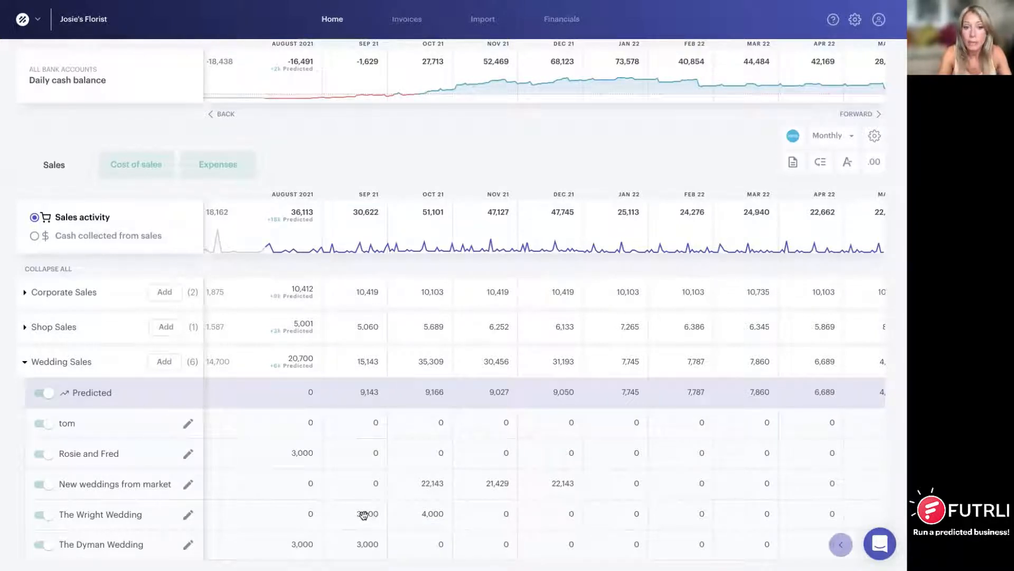
# Inspect the Activity and Cash impact settings of the wedding line directly below New weddings from market, leaving them without updating.
pyautogui.click(189, 516)
pyautogui.click(223, 507)
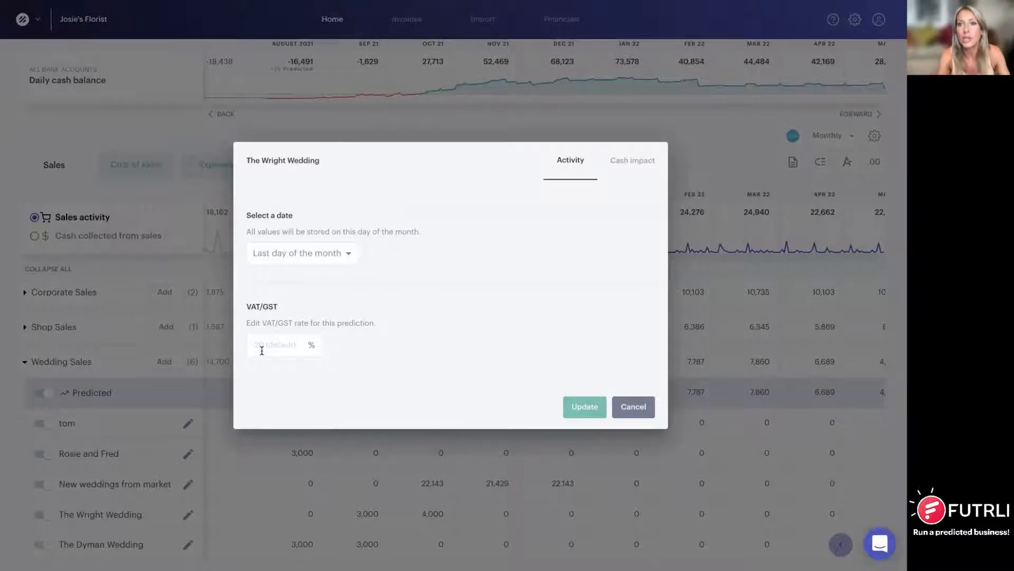
pyautogui.click(632, 162)
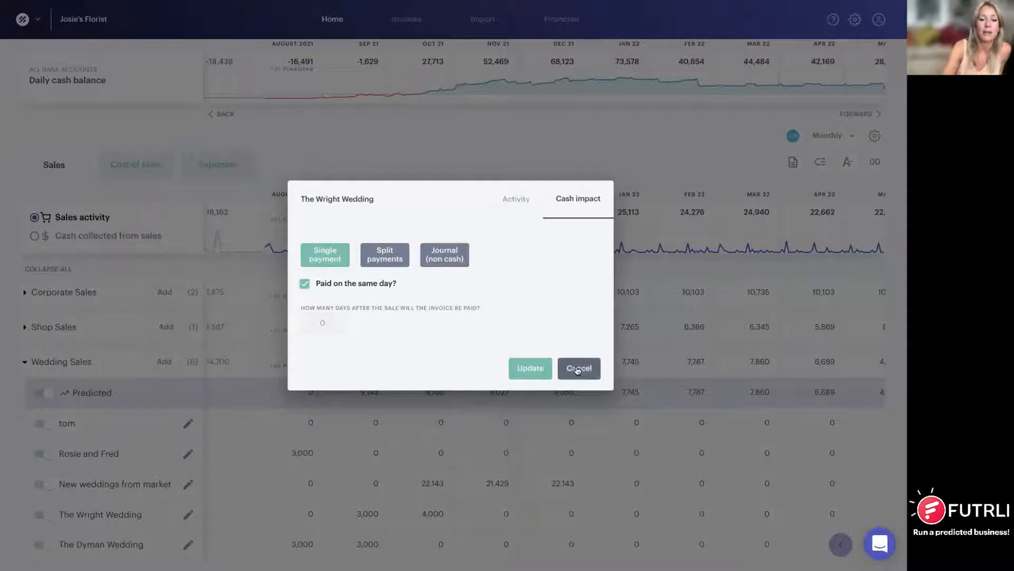
pyautogui.click(579, 368)
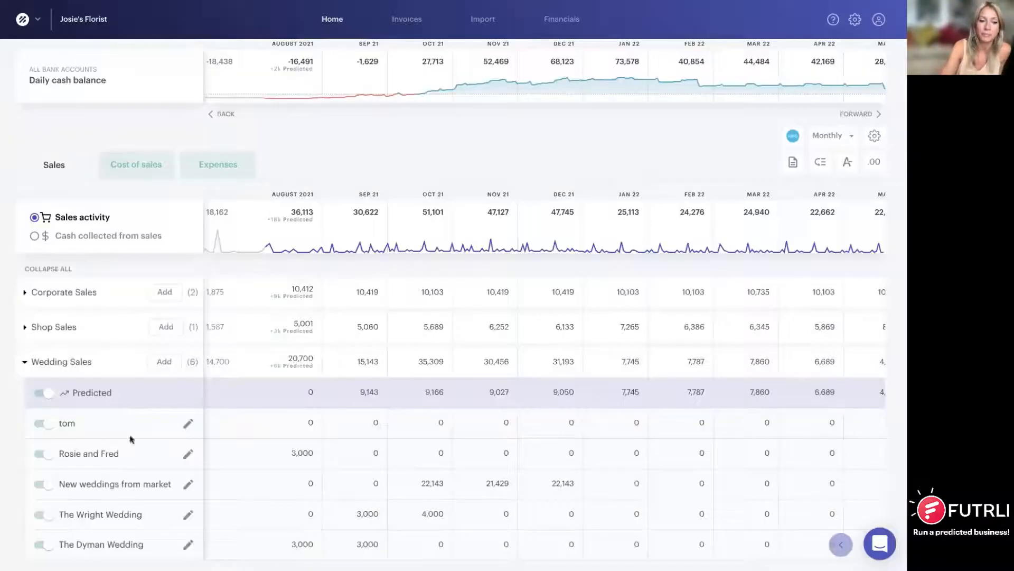
# Open the detailed settings of the last Wedding Sales line and review its available repeat patterns.
pyautogui.click(188, 547)
pyautogui.click(229, 527)
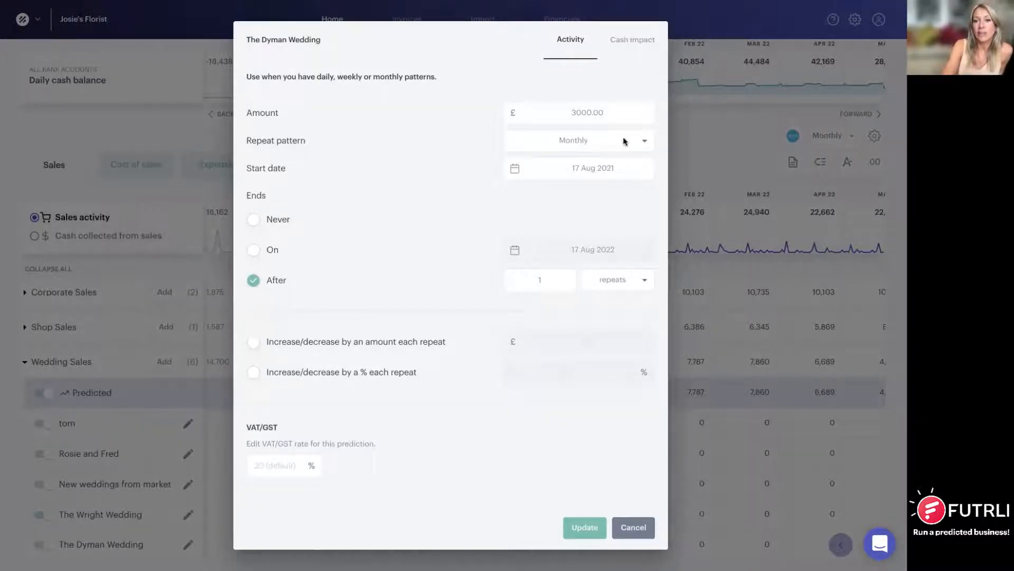
pyautogui.click(641, 142)
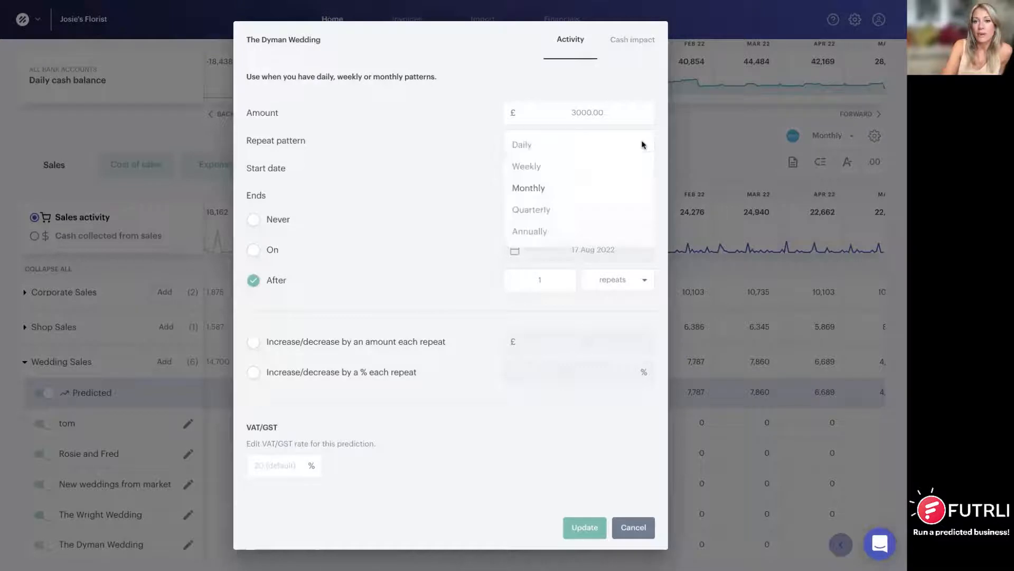
pyautogui.click(483, 177)
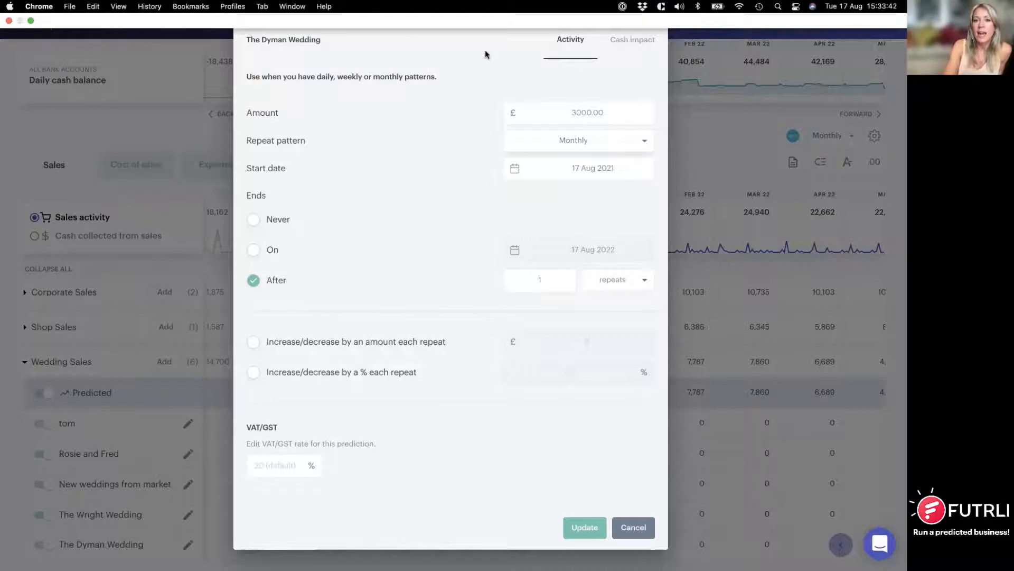
# Split the last Wedding Sales line's cash impact into two equal payments, due 0 and 30 days after the sale.
pyautogui.click(634, 40)
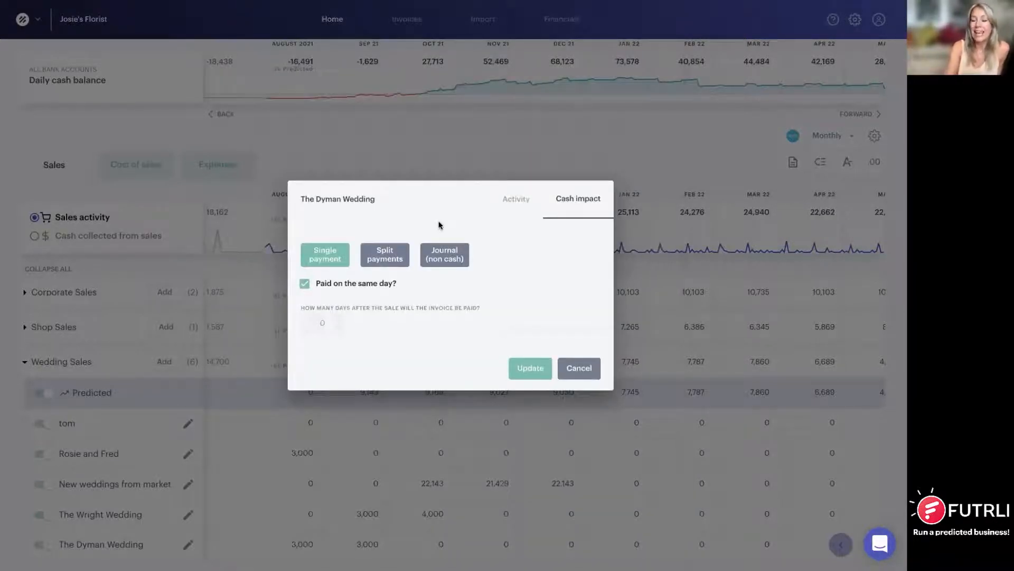
pyautogui.click(305, 284)
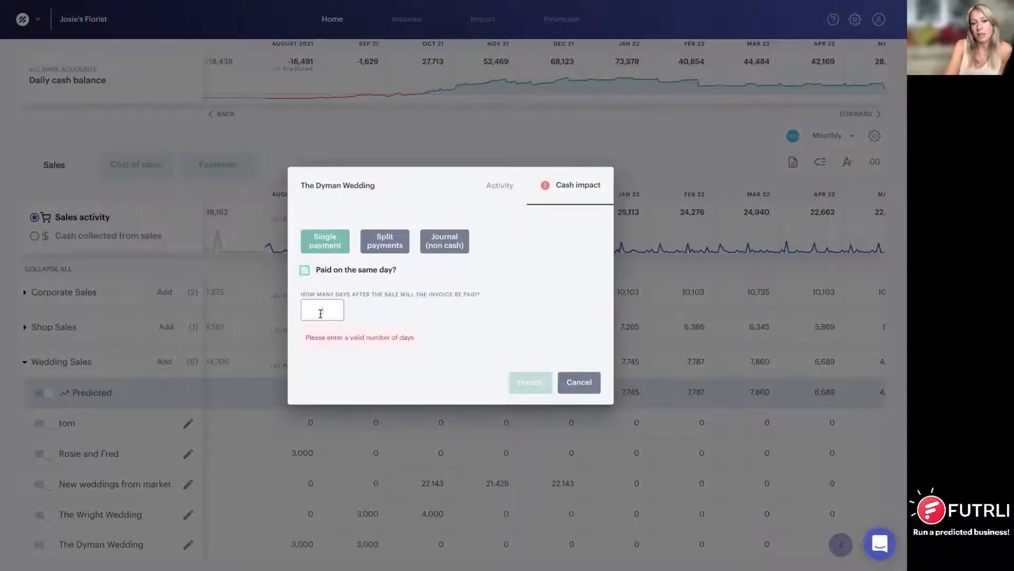
pyautogui.click(320, 313)
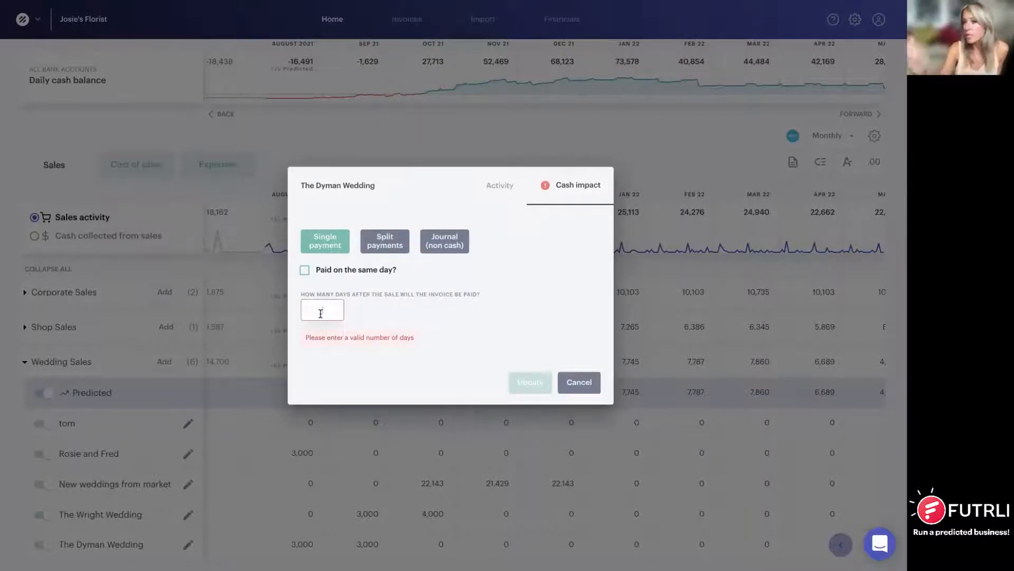
pyautogui.click(388, 242)
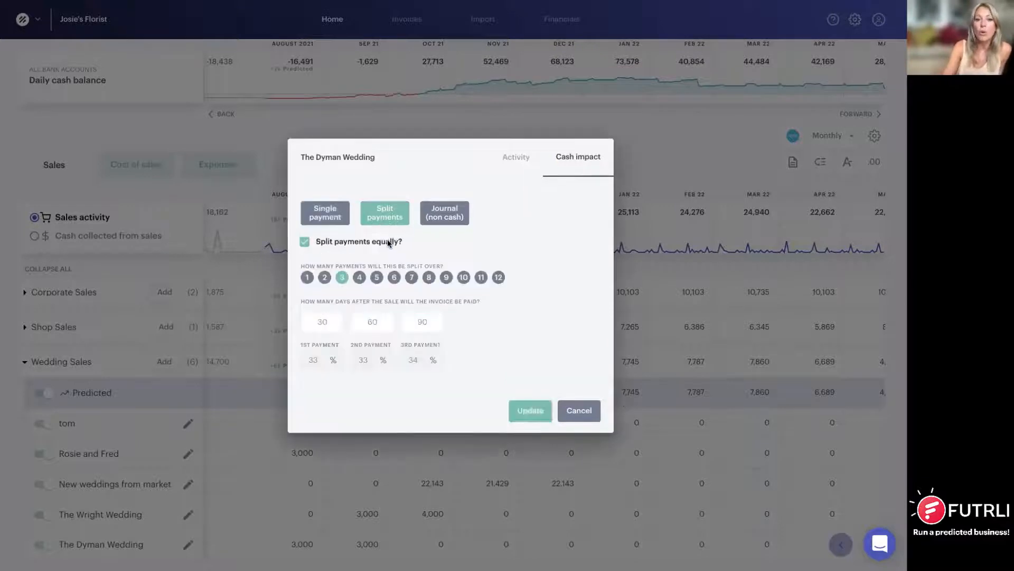
pyautogui.click(325, 278)
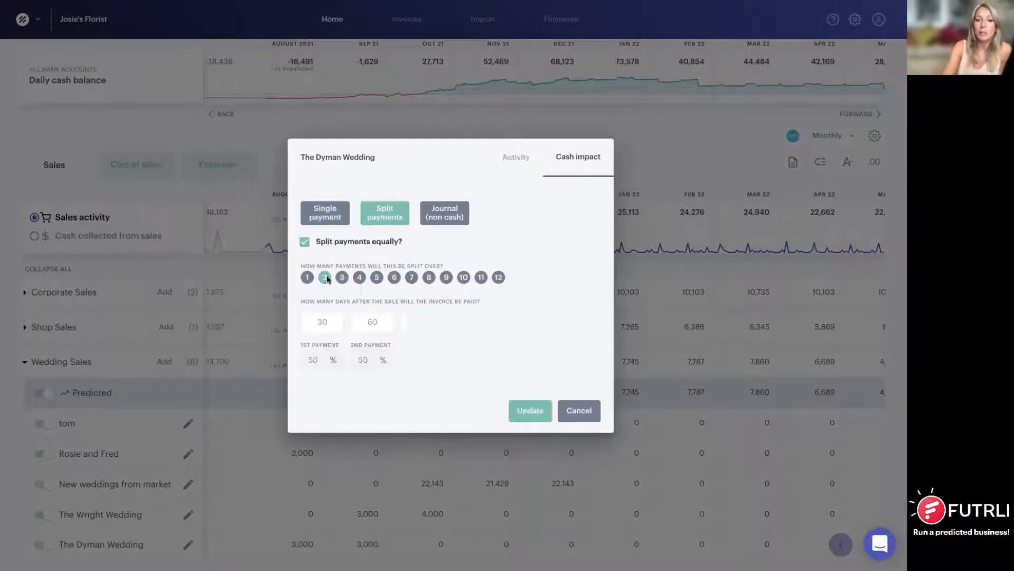
pyautogui.doubleClick(325, 323)
pyautogui.write('50')
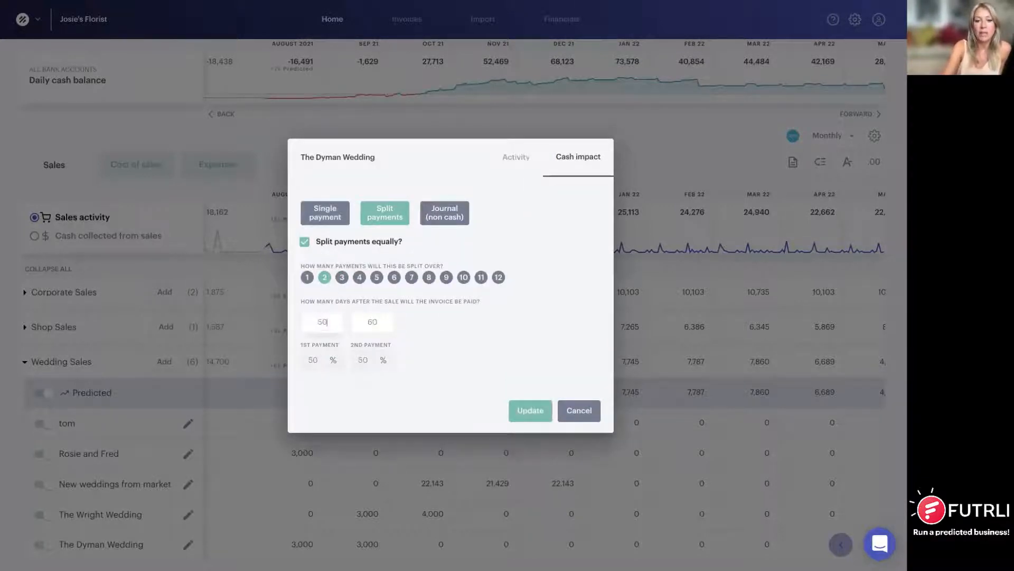
pyautogui.write('0')
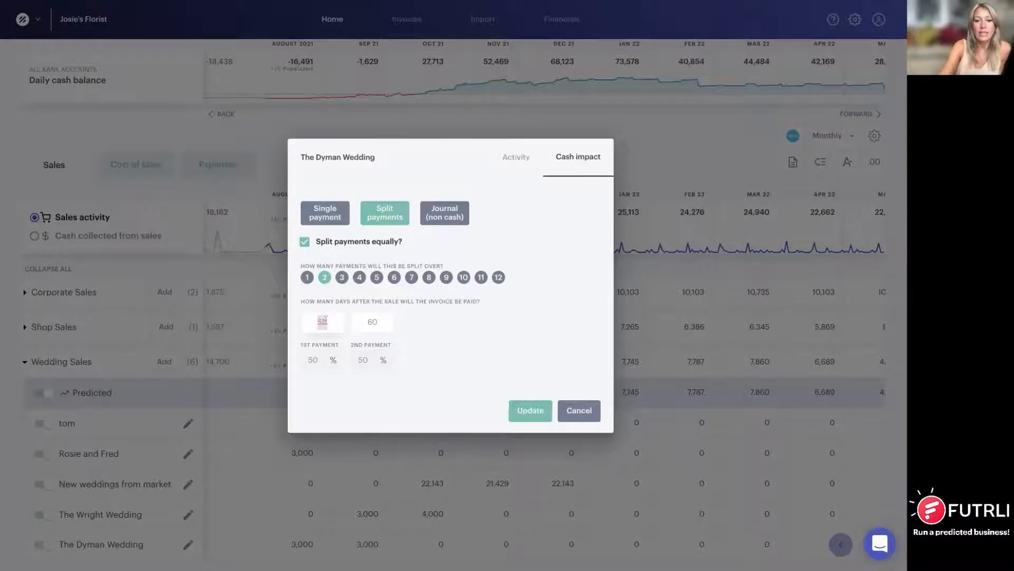
pyautogui.doubleClick(378, 322)
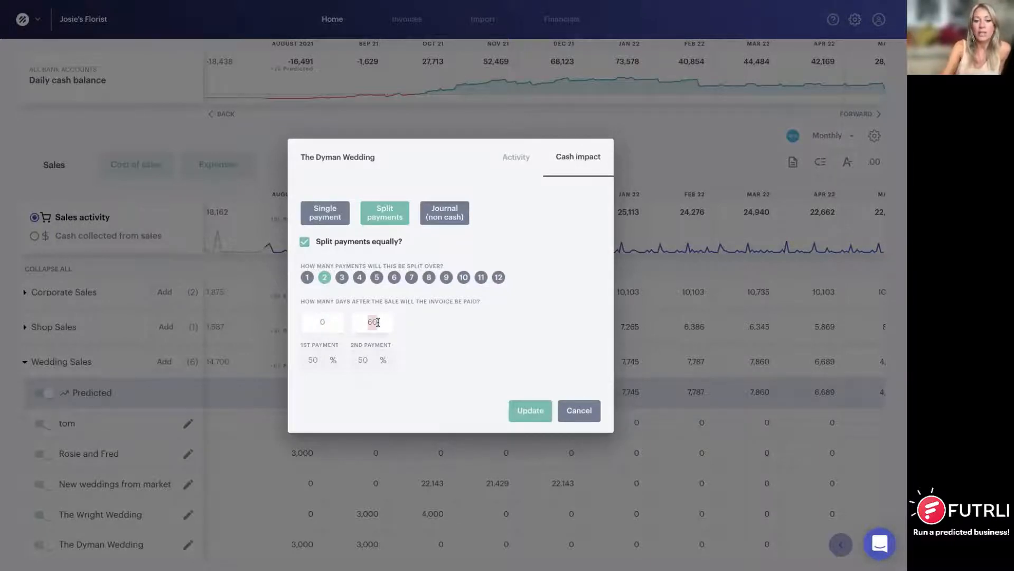
pyautogui.write('30')
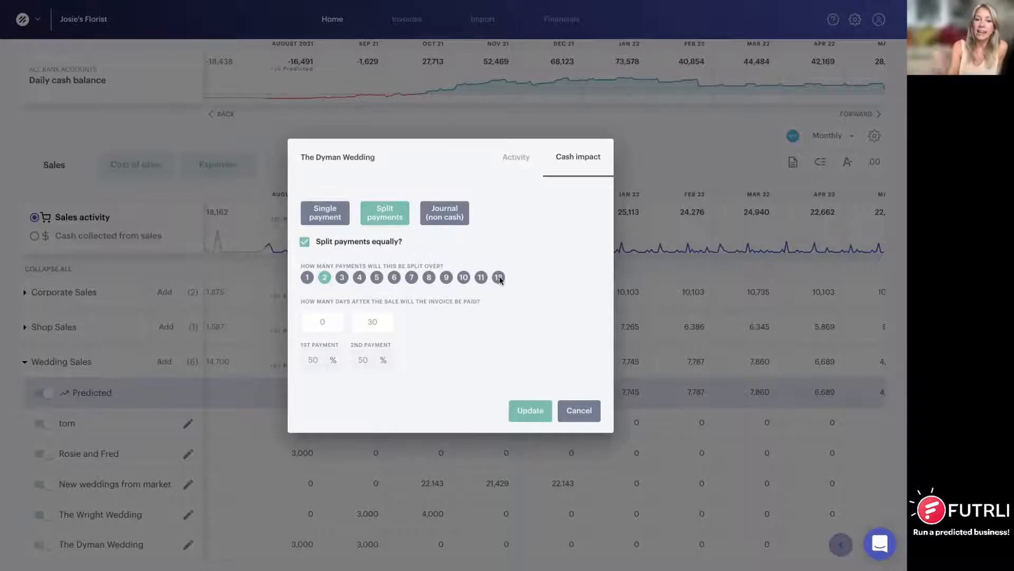
# Inspect the Journal (non cash) option for the wedding line and its available balancing accounts without choosing one.
pyautogui.click(445, 214)
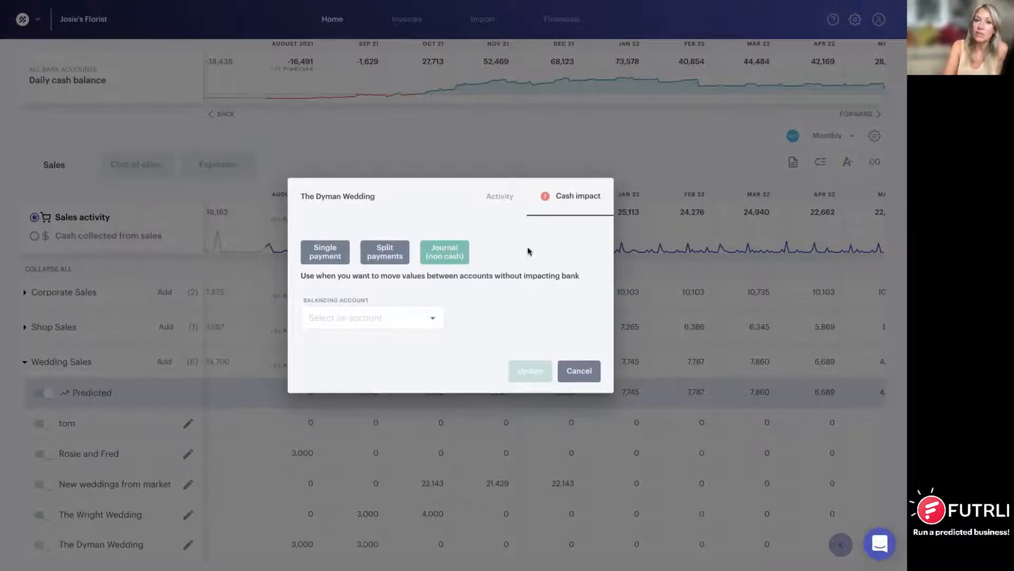
pyautogui.click(435, 319)
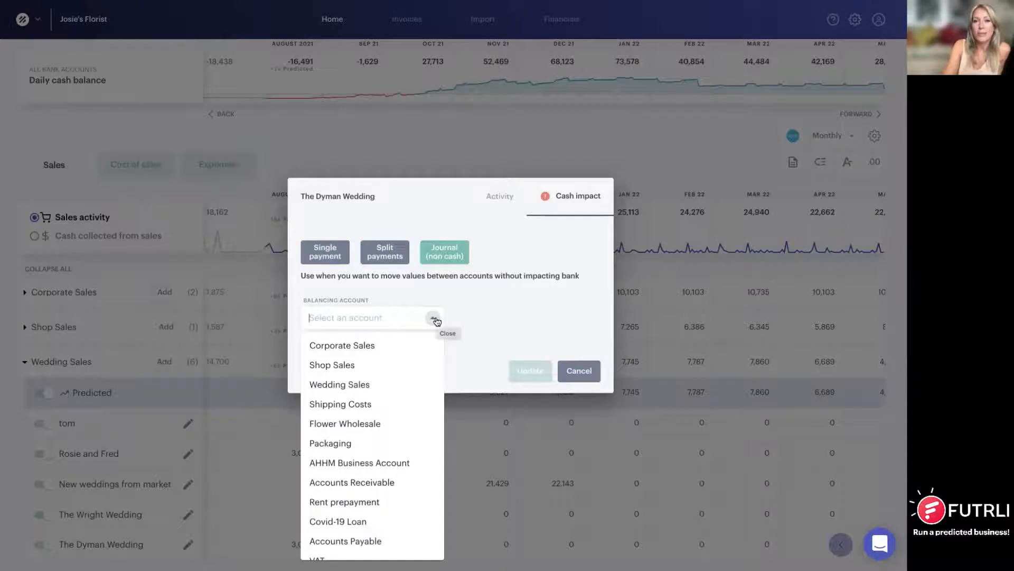
pyautogui.click(487, 314)
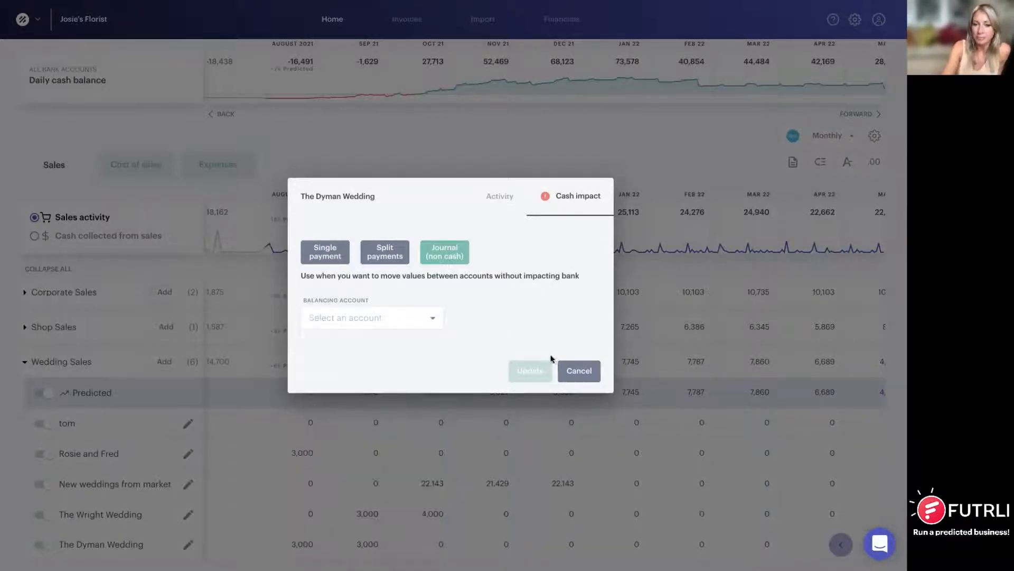
# Save the split payment settings for the wedding line and display the cash collected from sales.
pyautogui.click(385, 250)
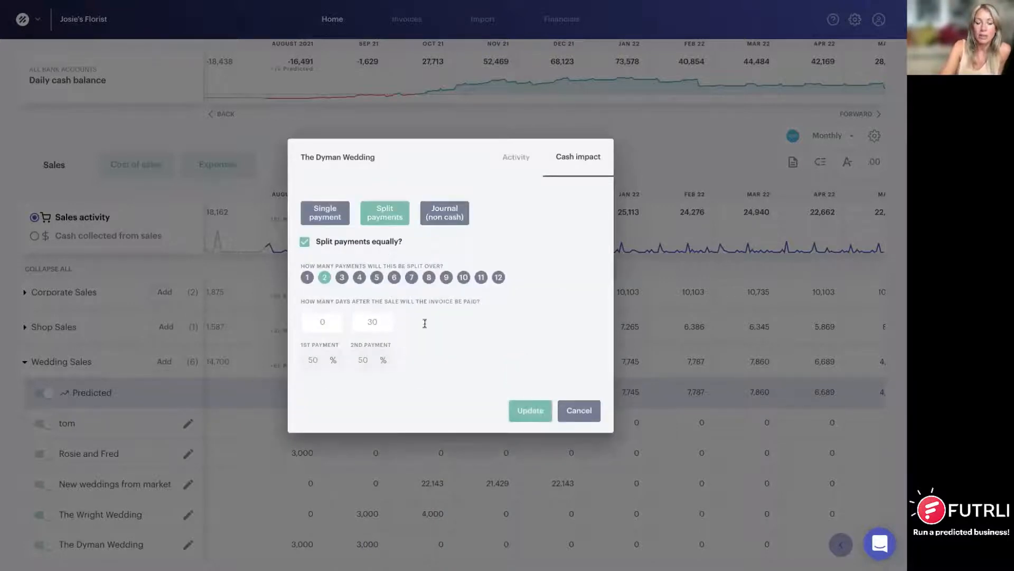
pyautogui.click(528, 413)
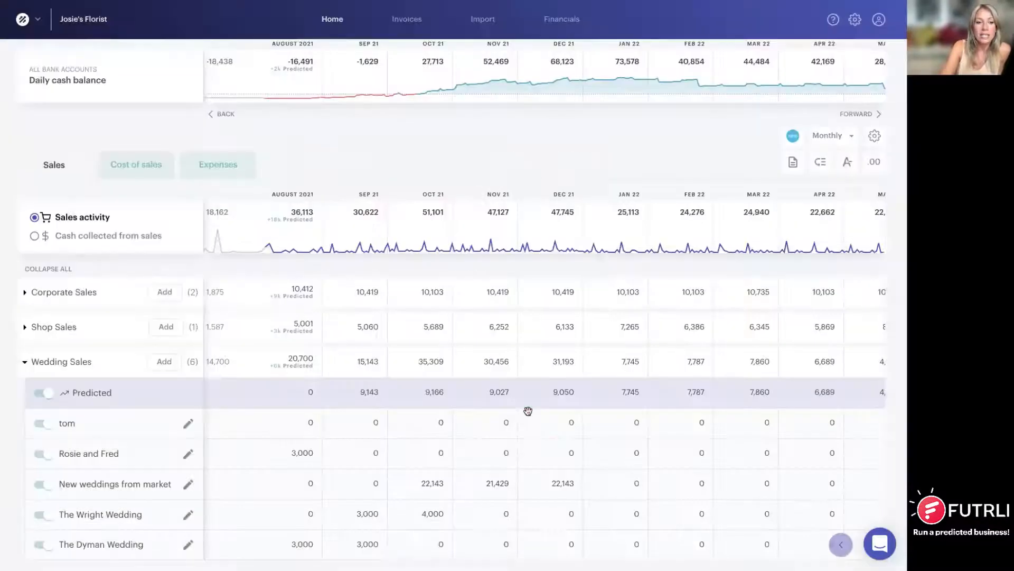
pyautogui.click(34, 236)
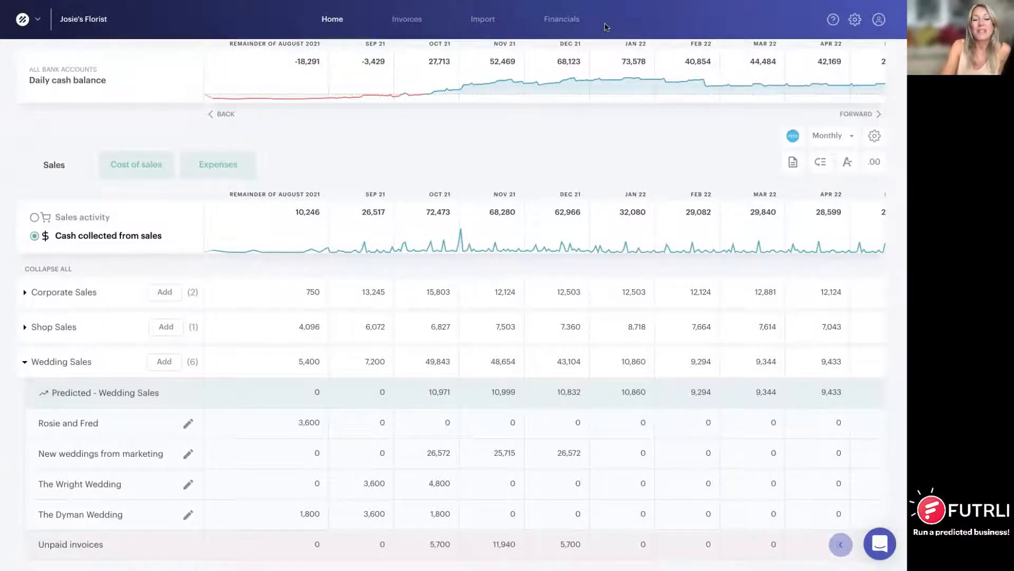
pyautogui.scroll(1, 499, 121)
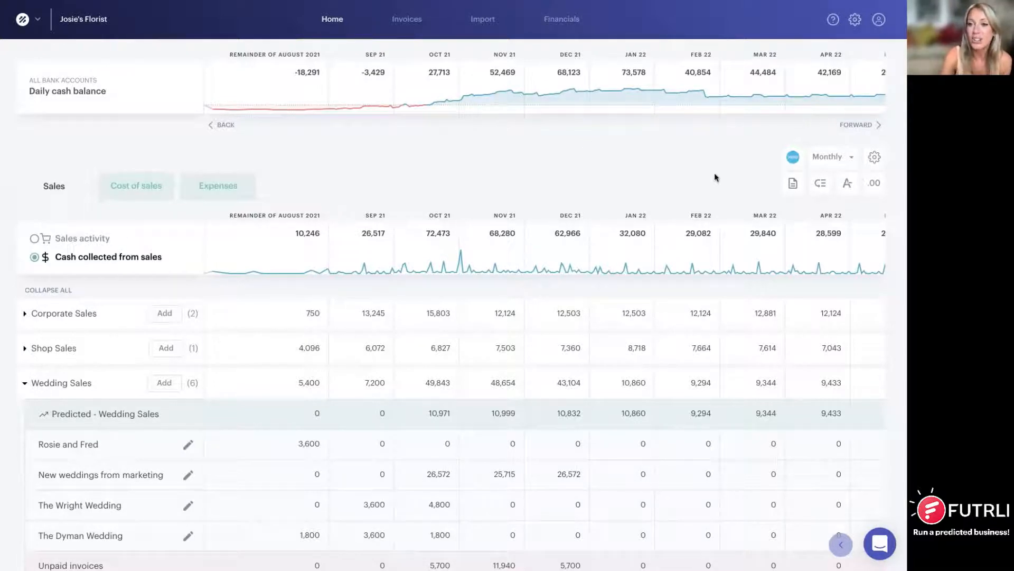
# Check the Xero sync overview and the available monthly and weekly forecast intervals, keeping the monthly view.
pyautogui.click(793, 157)
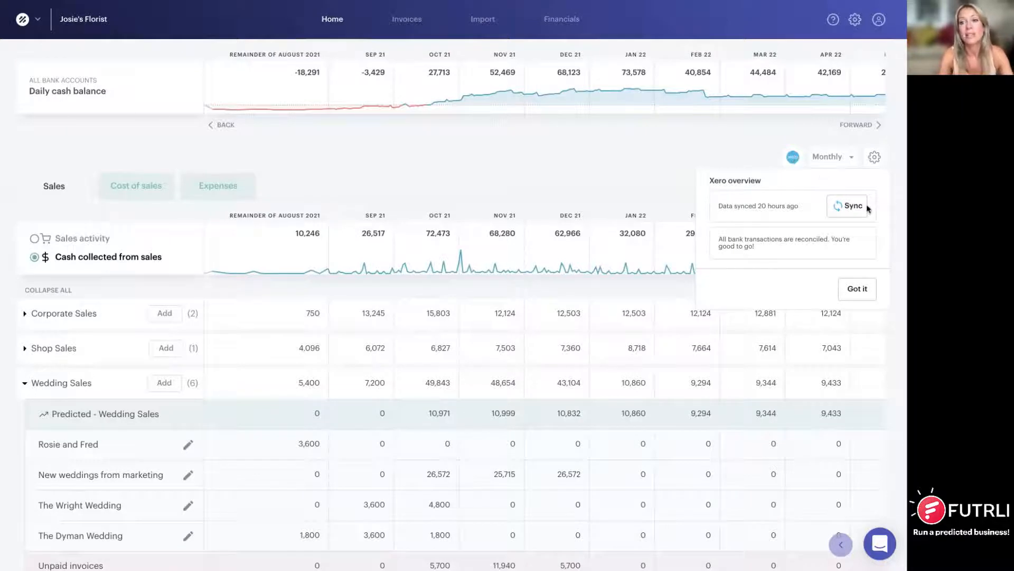
pyautogui.click(845, 207)
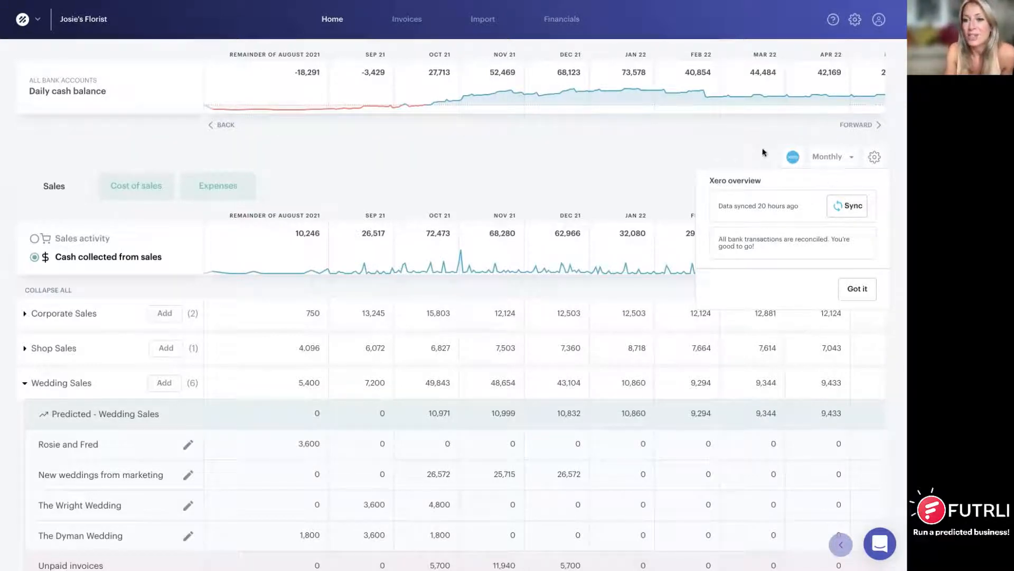
pyautogui.click(728, 147)
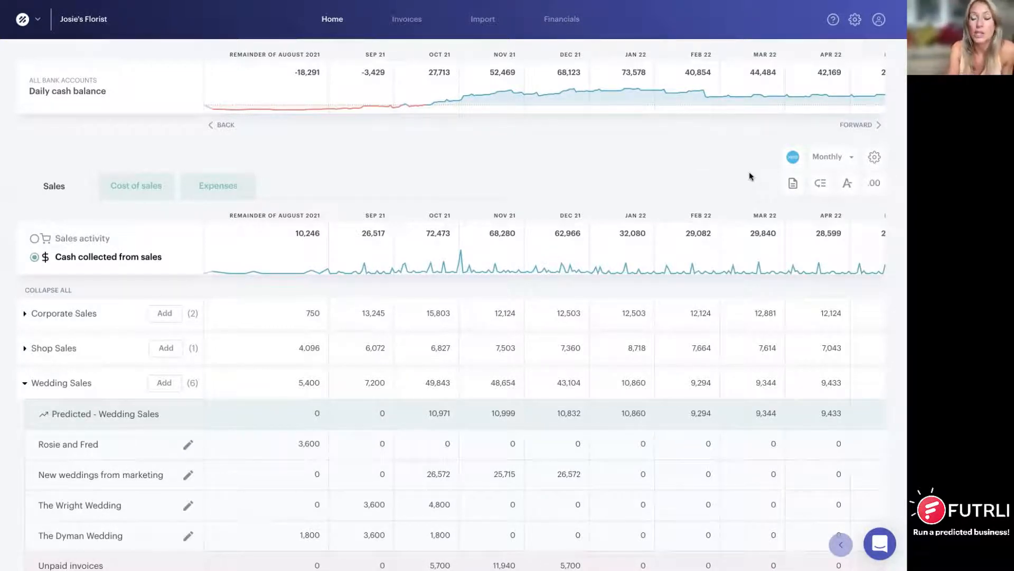
pyautogui.click(852, 156)
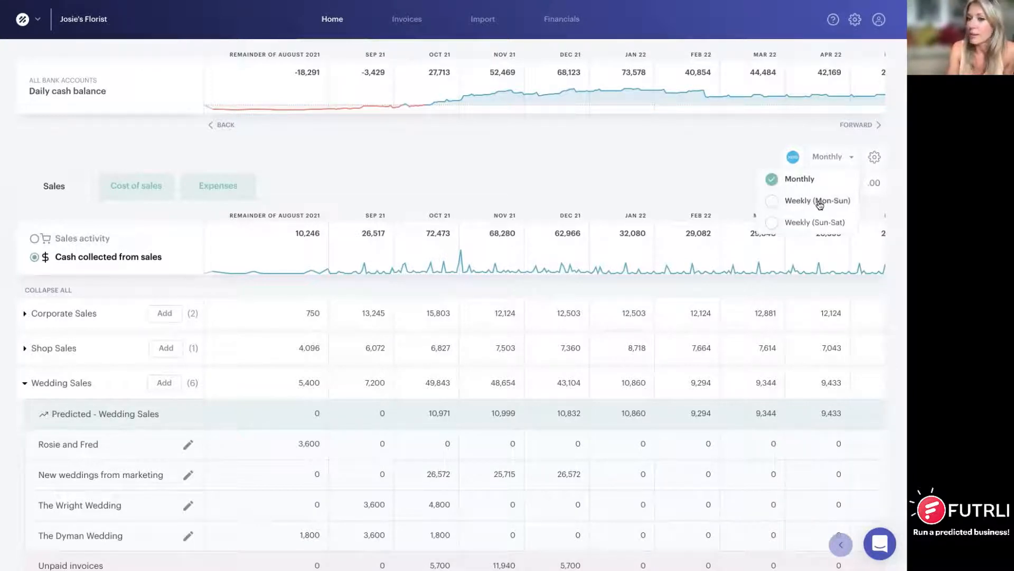
pyautogui.click(848, 158)
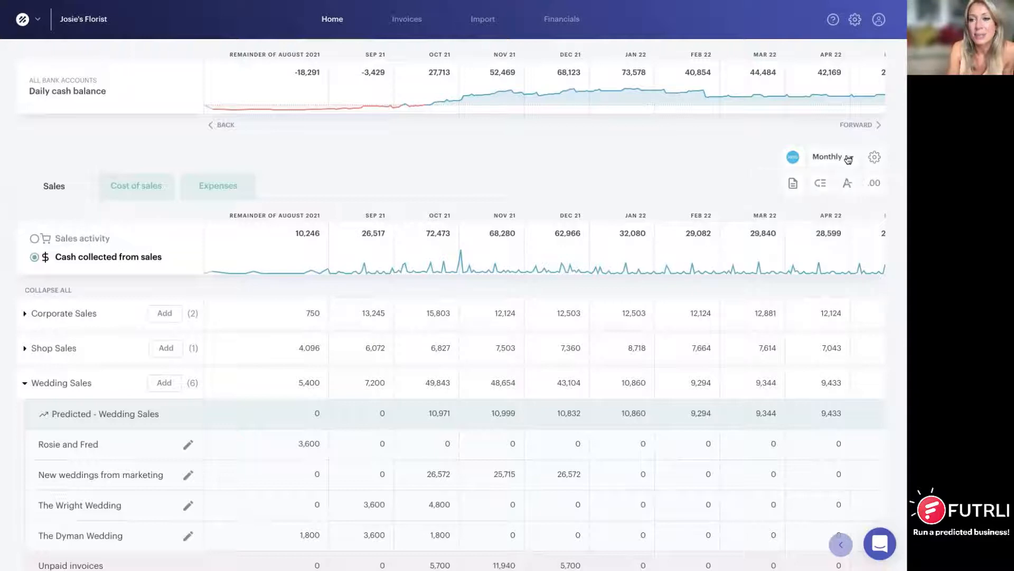
# Review the prediction settings for the bank account, VAT/GST scheme and VAT/GST control account, leaving without updating.
pyautogui.click(875, 157)
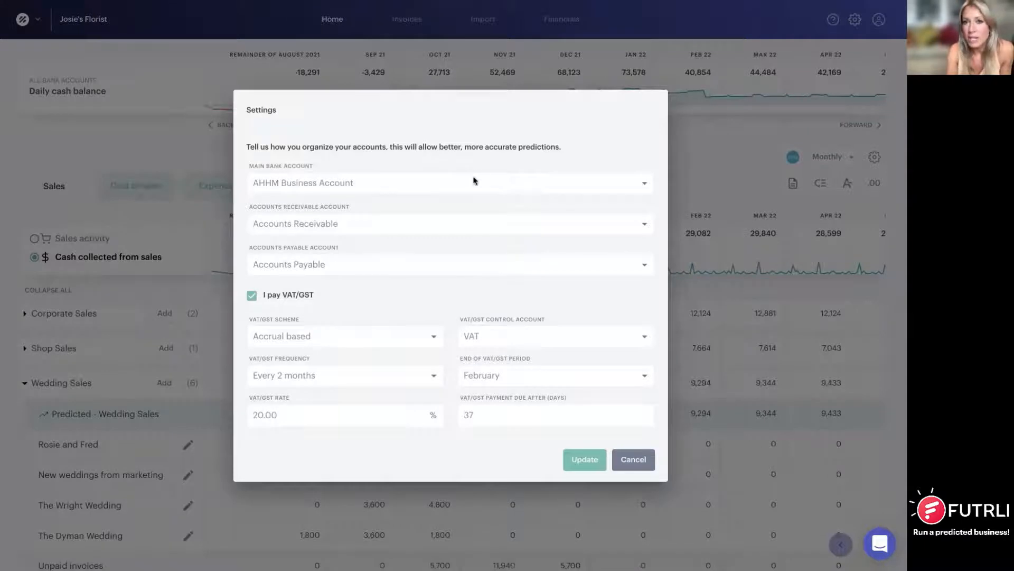
pyautogui.click(516, 182)
pyautogui.click(531, 157)
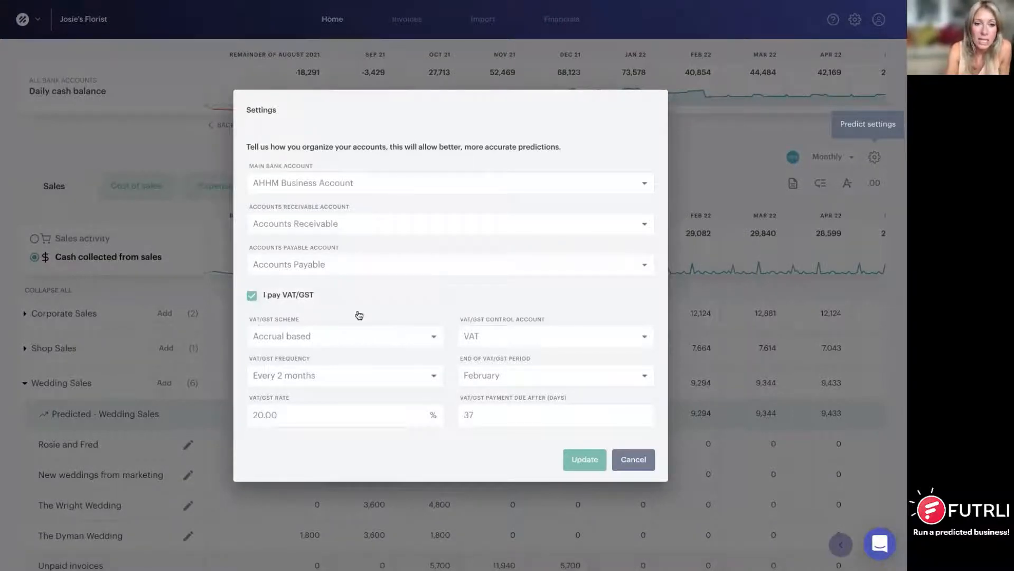
pyautogui.click(435, 335)
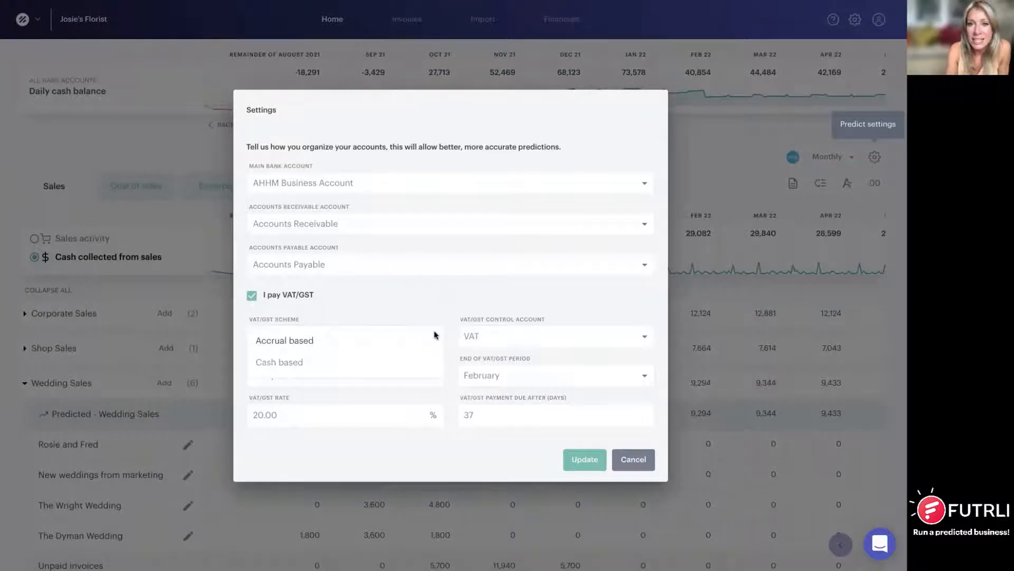
pyautogui.click(437, 313)
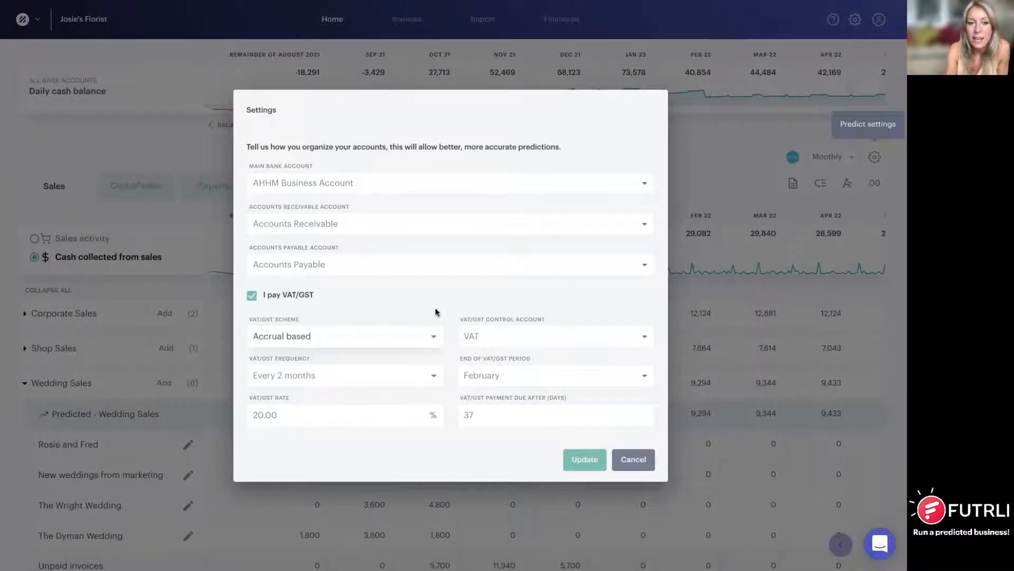
pyautogui.click(508, 333)
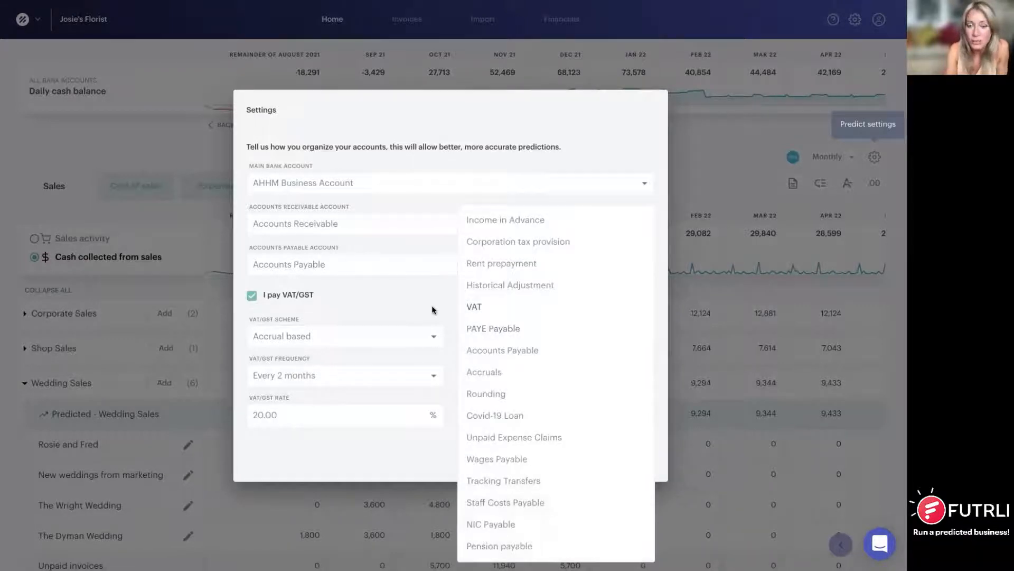
pyautogui.click(476, 310)
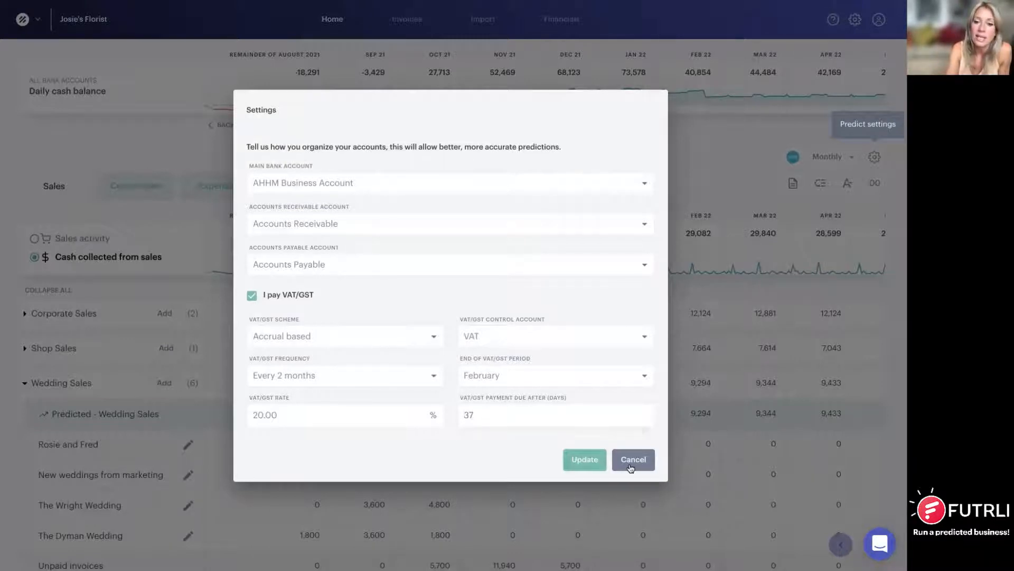
pyautogui.click(633, 459)
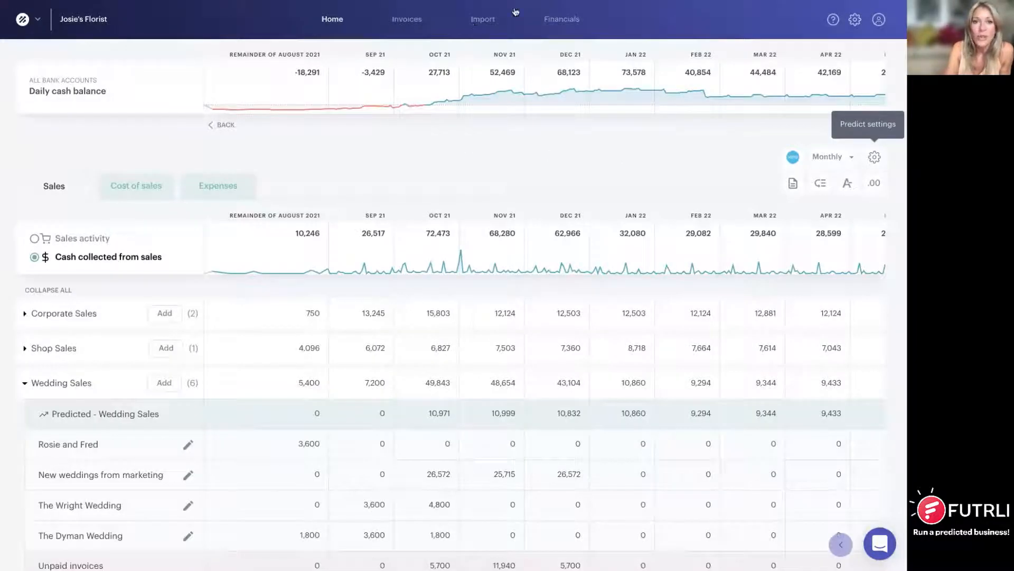
# Go to the balance sheet and expand the AHHM Business Account under Bank accounts to examine its VAT / GST payments.
pyautogui.click(549, 23)
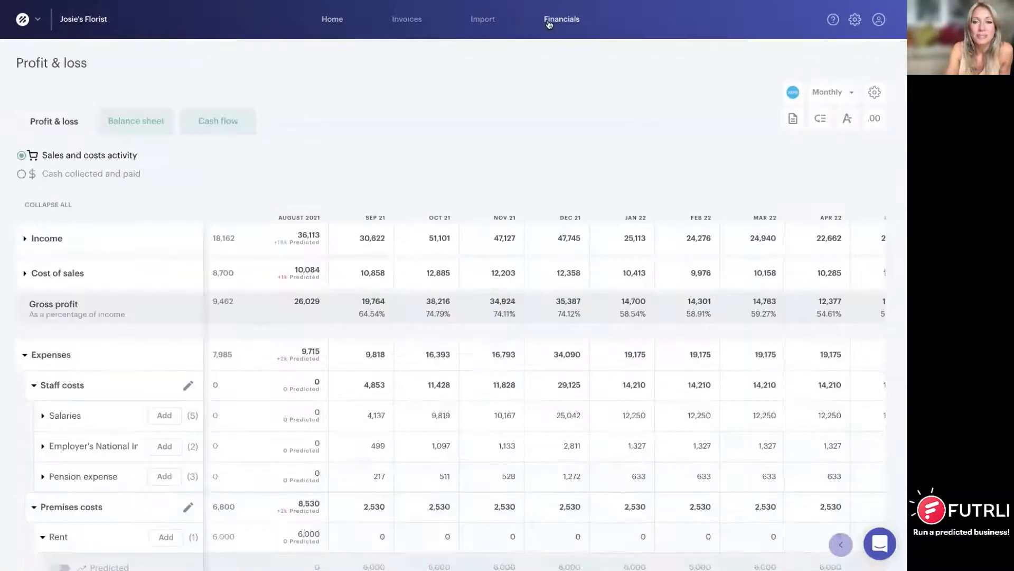
pyautogui.click(137, 128)
pyautogui.click(24, 313)
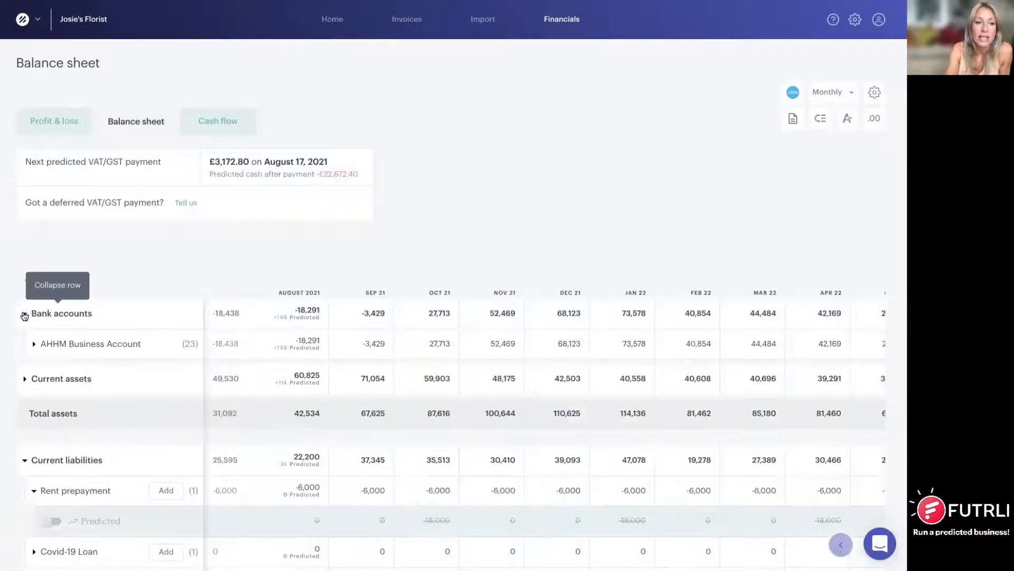
pyautogui.click(33, 344)
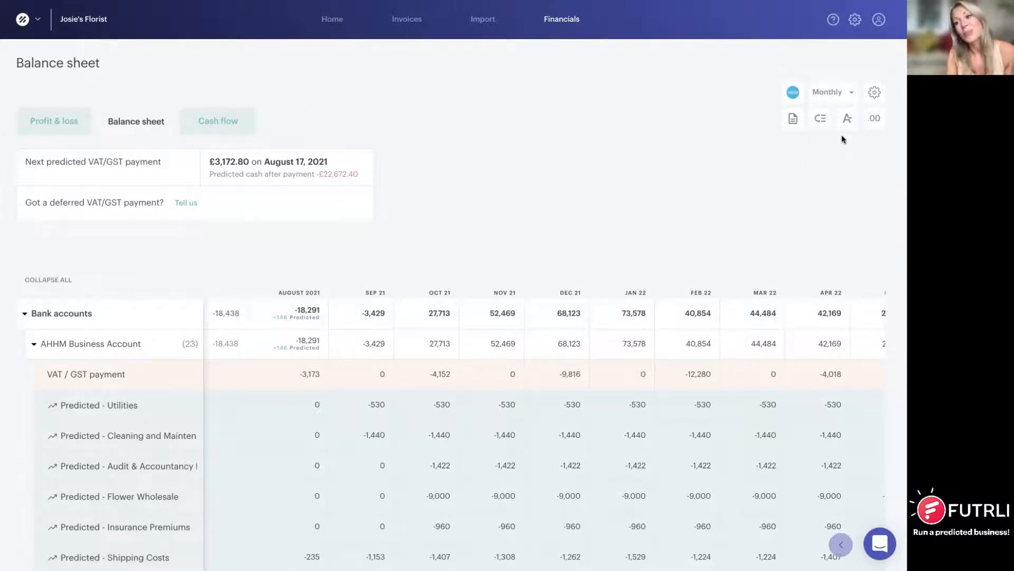
# Switch the balance sheet to small rows and collapse the Bank accounts and Current liabilities groups.
pyautogui.click(847, 121)
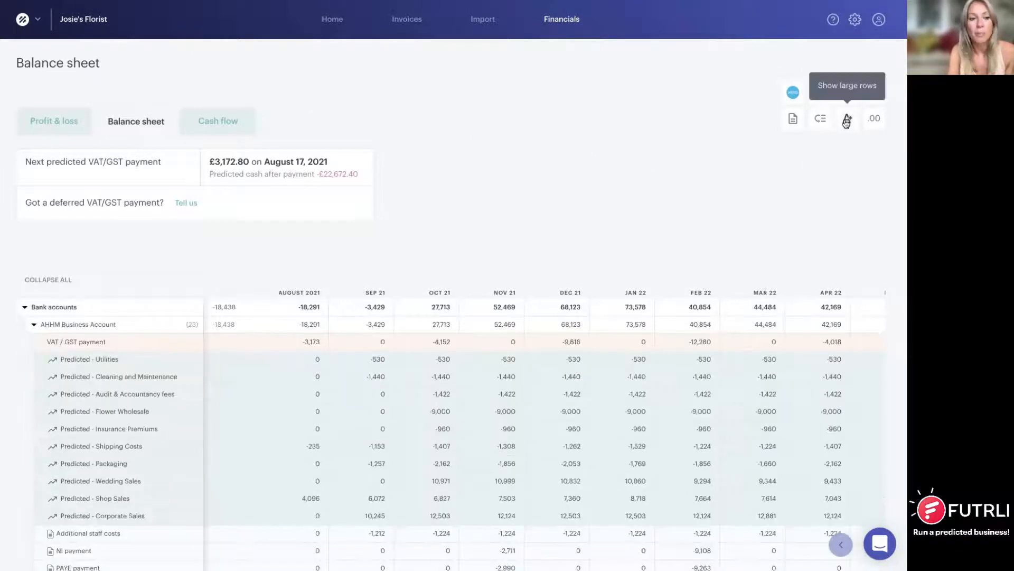
pyautogui.click(25, 307)
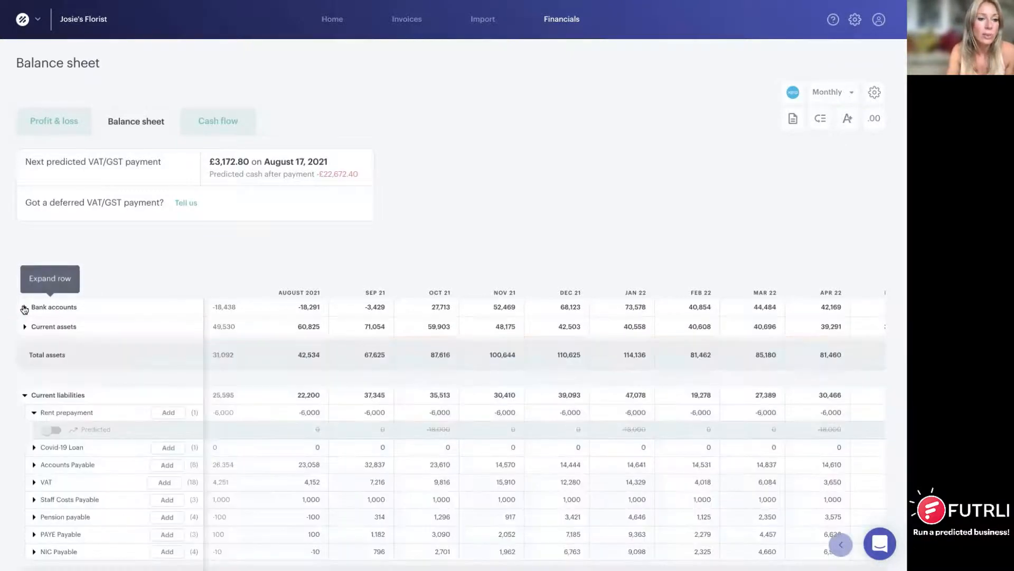
pyautogui.click(25, 395)
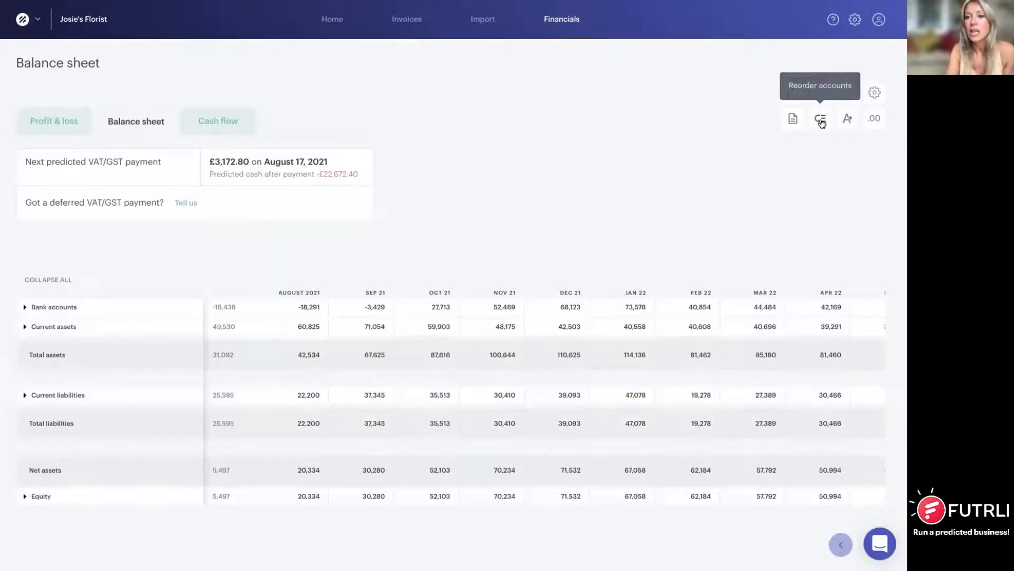
# Review the balance sheet's account reordering for Bank accounts and Current assets, cancelling without saving.
pyautogui.click(821, 120)
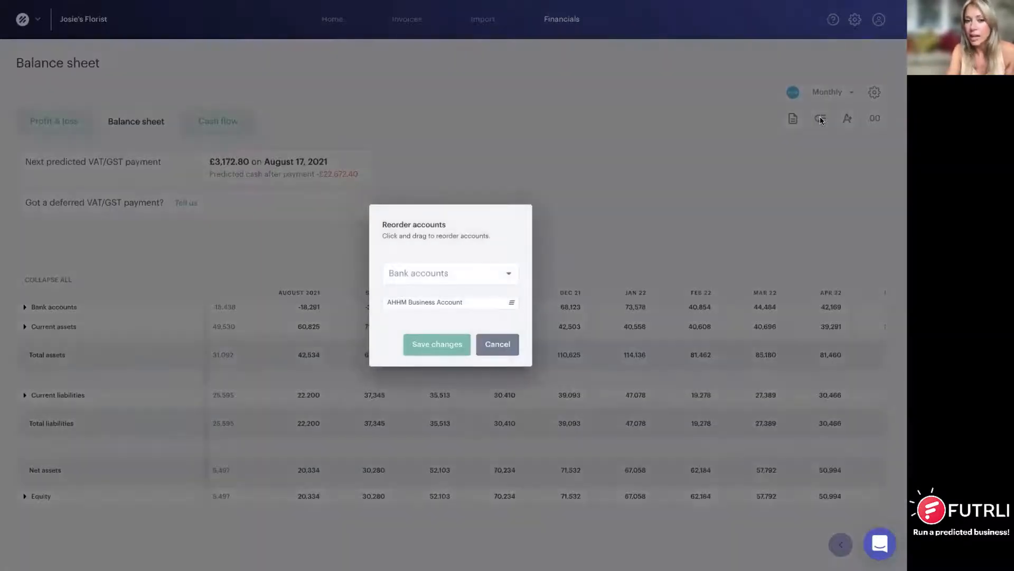
pyautogui.click(507, 272)
pyautogui.click(436, 304)
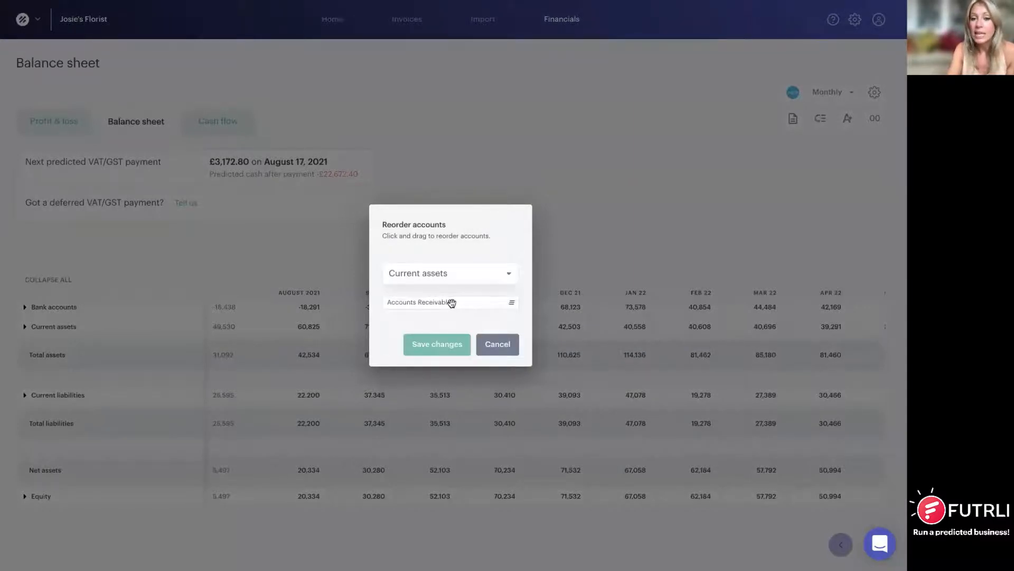
pyautogui.click(509, 275)
pyautogui.click(517, 238)
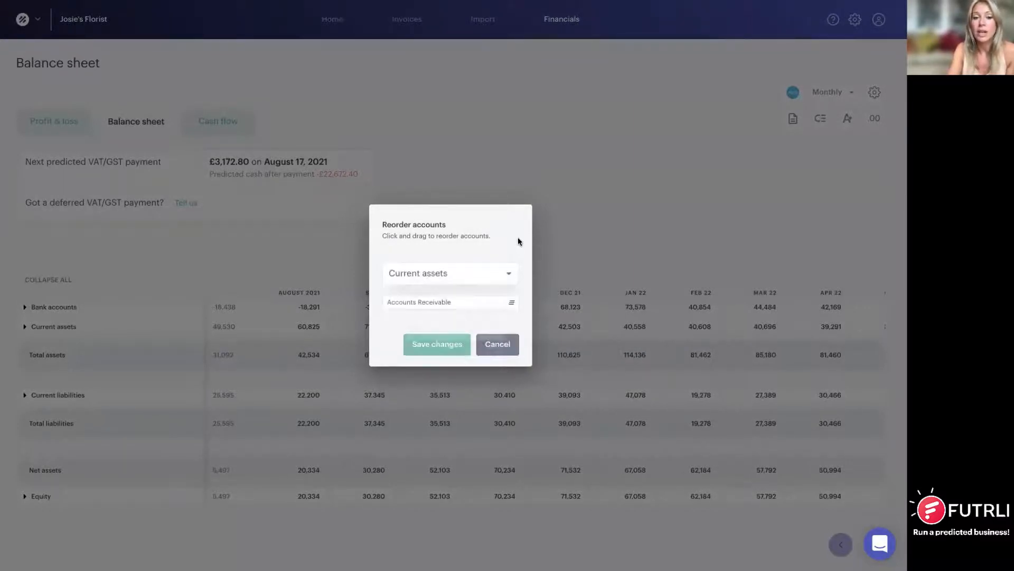
pyautogui.click(499, 343)
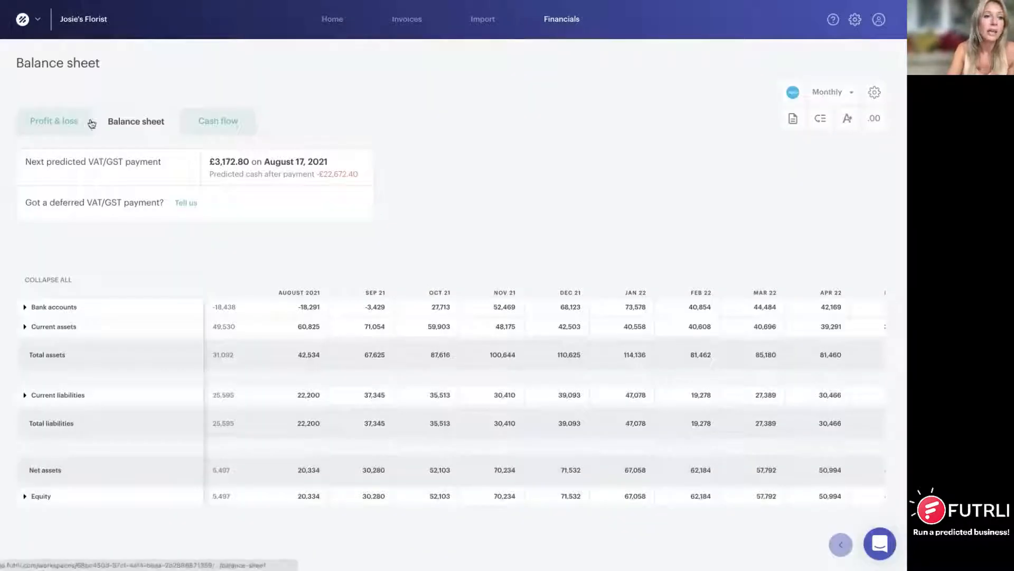
# Return to the profit & loss, switch to large rows, and collapse Rent while leaving Staff costs expanded.
pyautogui.click(58, 121)
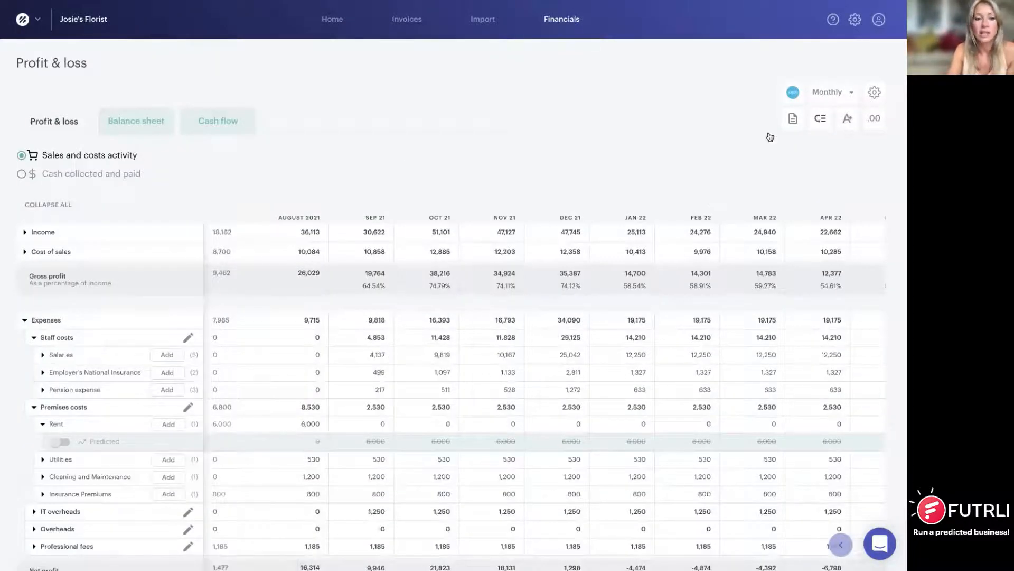
pyautogui.click(34, 338)
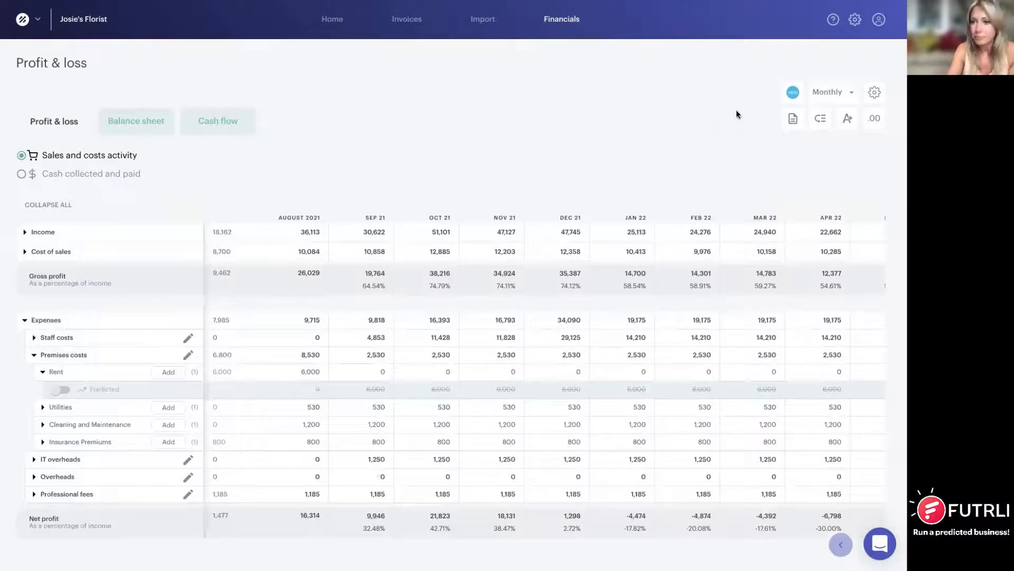
pyautogui.click(850, 124)
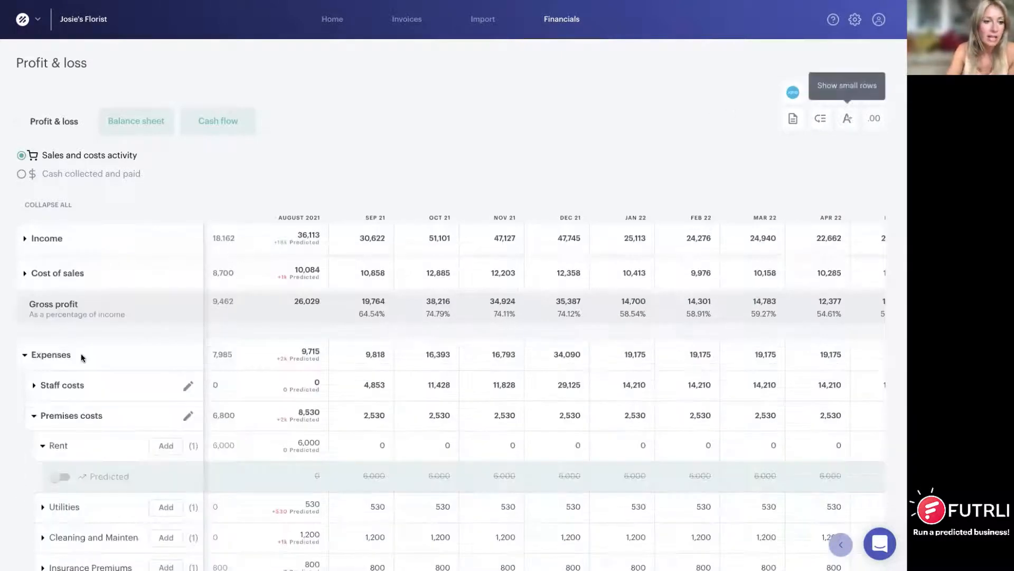
pyautogui.scroll(-3, 82, 355)
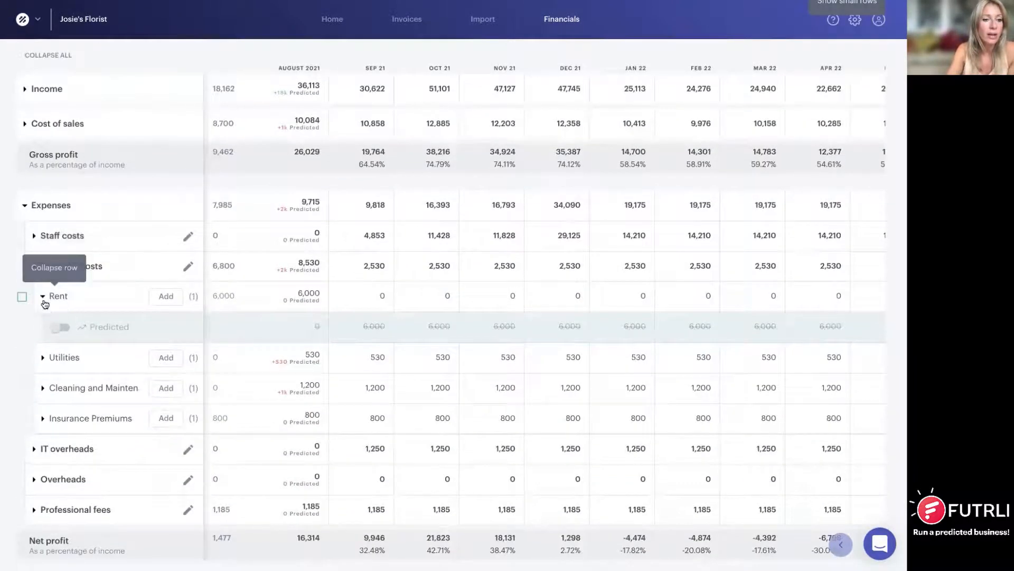
pyautogui.click(42, 294)
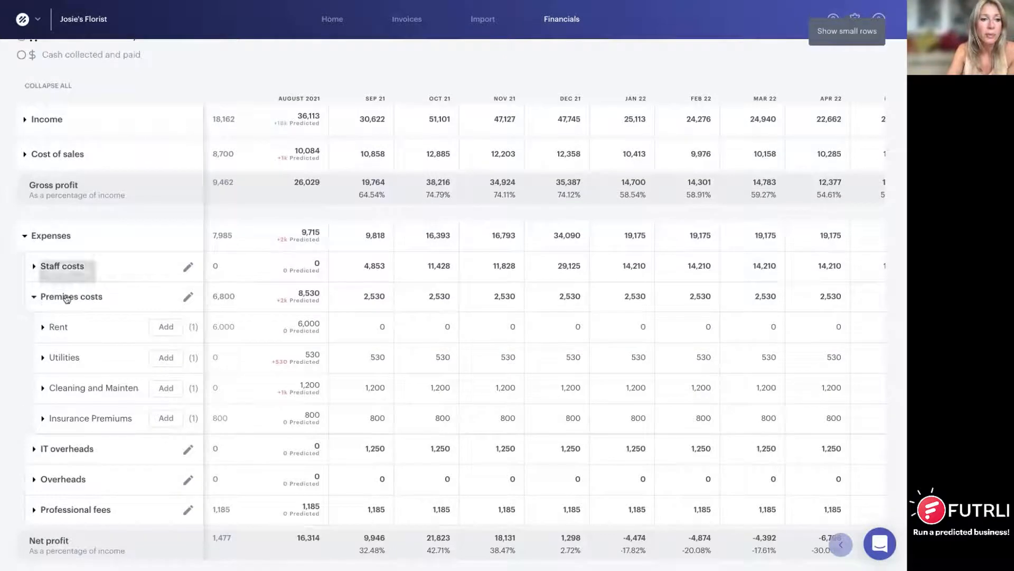
pyautogui.click(33, 266)
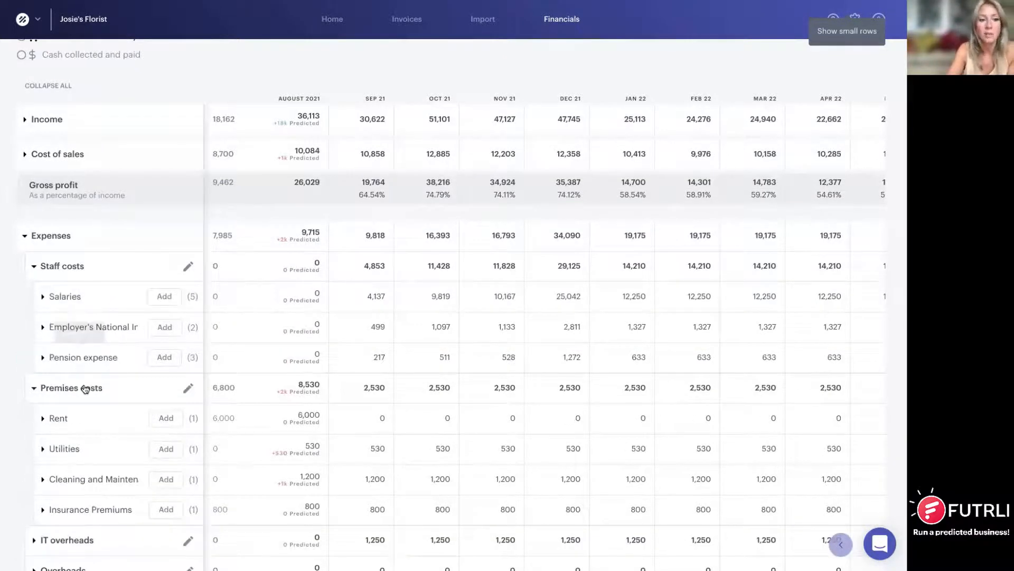
# Tick the Rent, Utilities and Cleaning and Maintenance accounts for grouping, and clear the selection without grouping them.
pyautogui.scroll(-2, 83, 383)
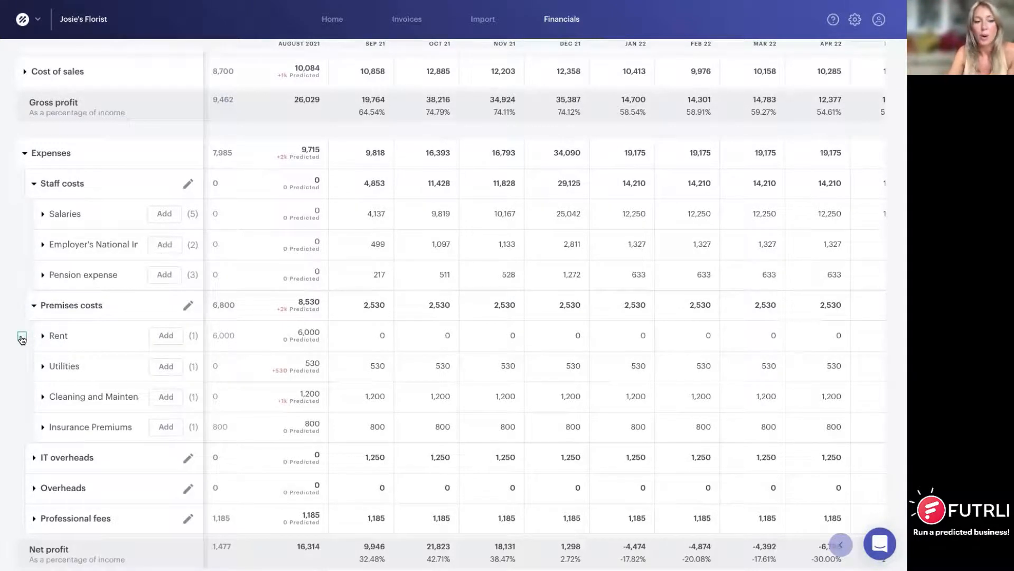
pyautogui.click(22, 336)
pyautogui.click(22, 366)
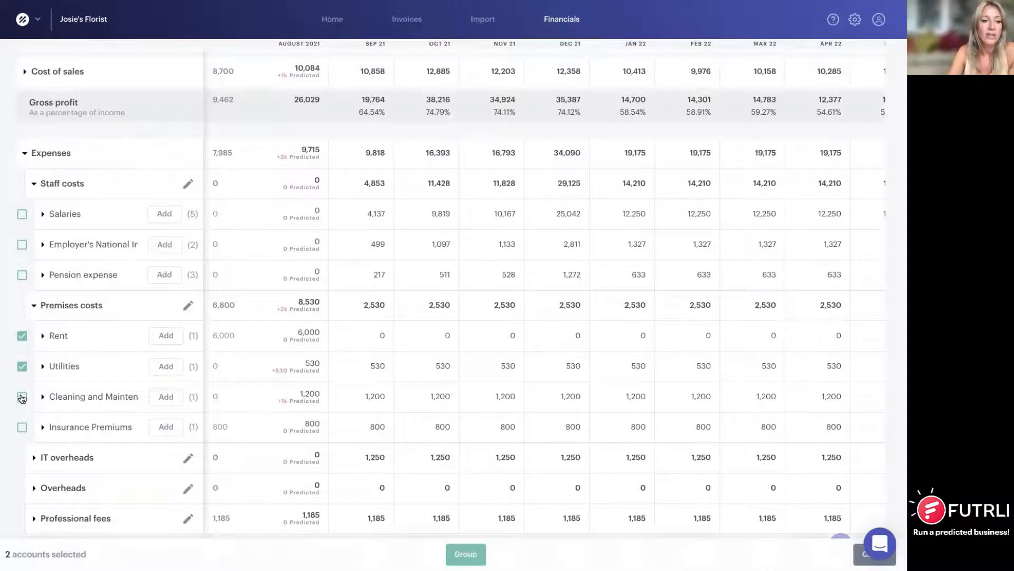
pyautogui.click(21, 397)
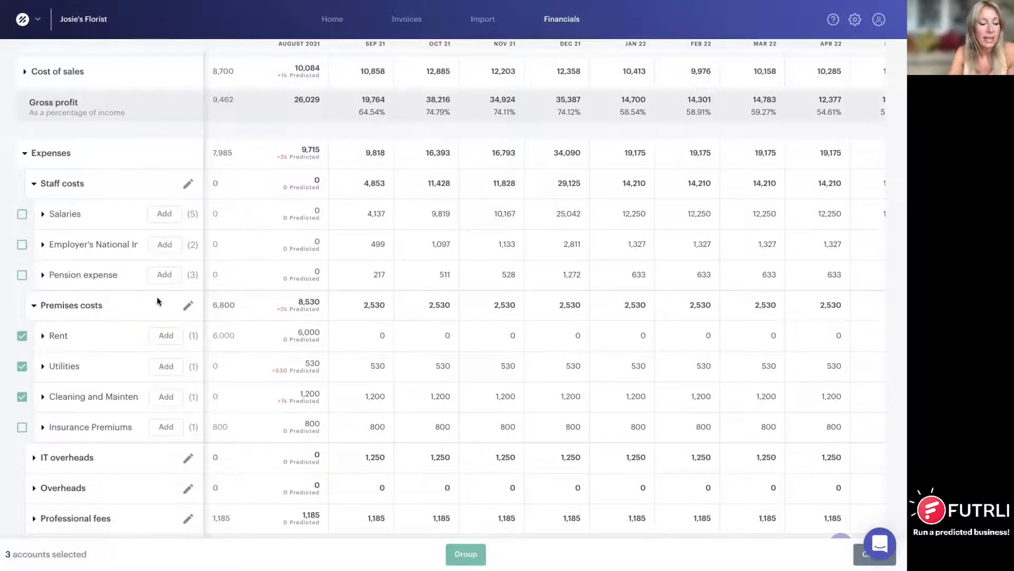
pyautogui.click(22, 336)
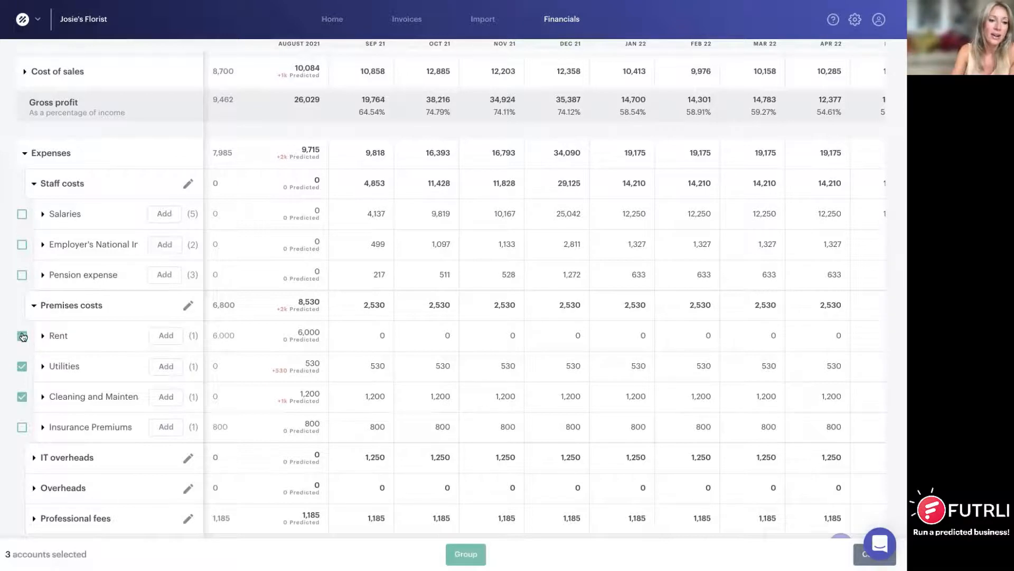
pyautogui.click(22, 366)
pyautogui.click(21, 397)
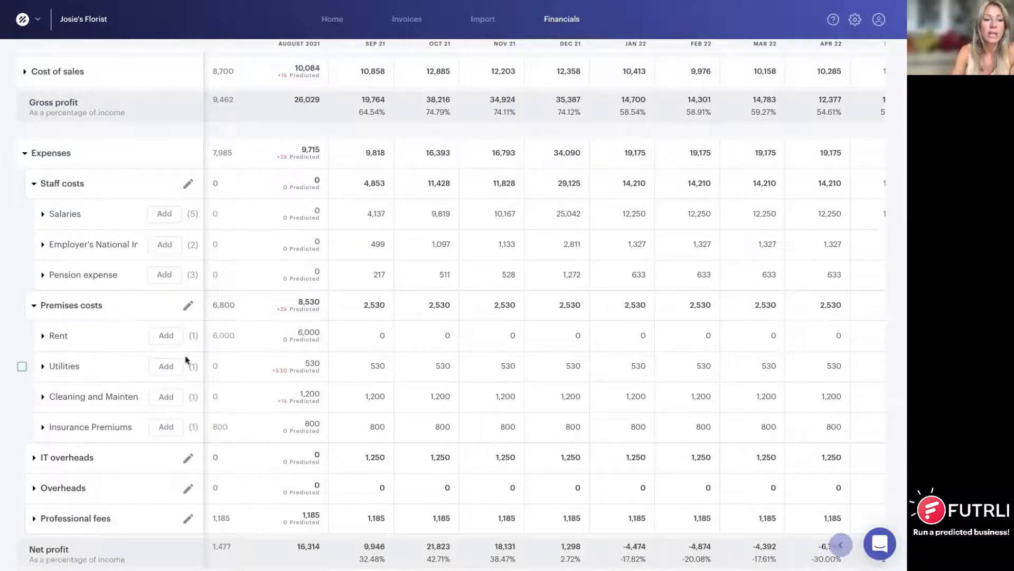
# Examine the profit & loss account reordering for Income and Expenses, trying the Premises costs group's handle, and cancel without saving.
pyautogui.scroll(3, 185, 359)
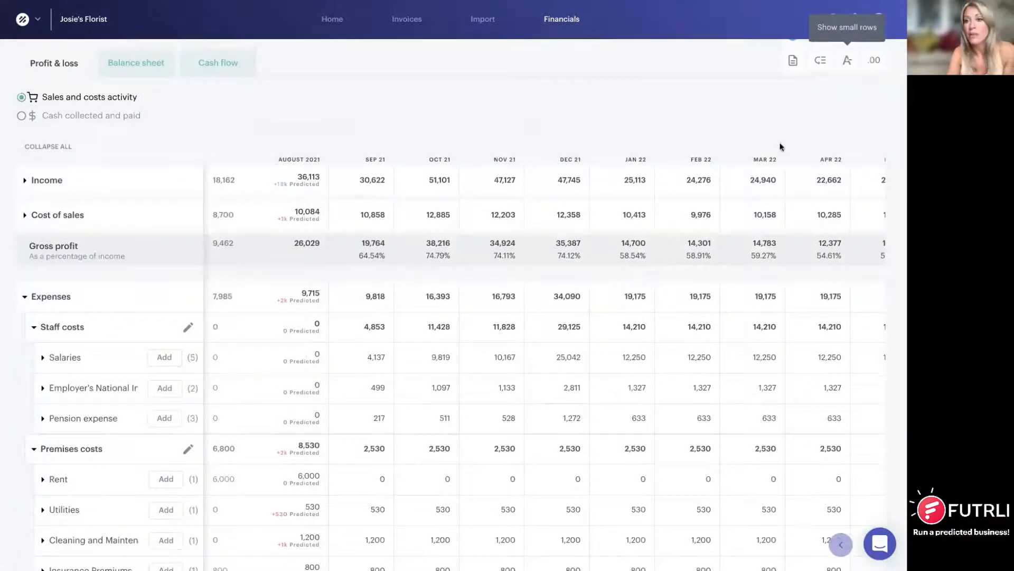
pyautogui.scroll(1, 781, 147)
pyautogui.click(822, 118)
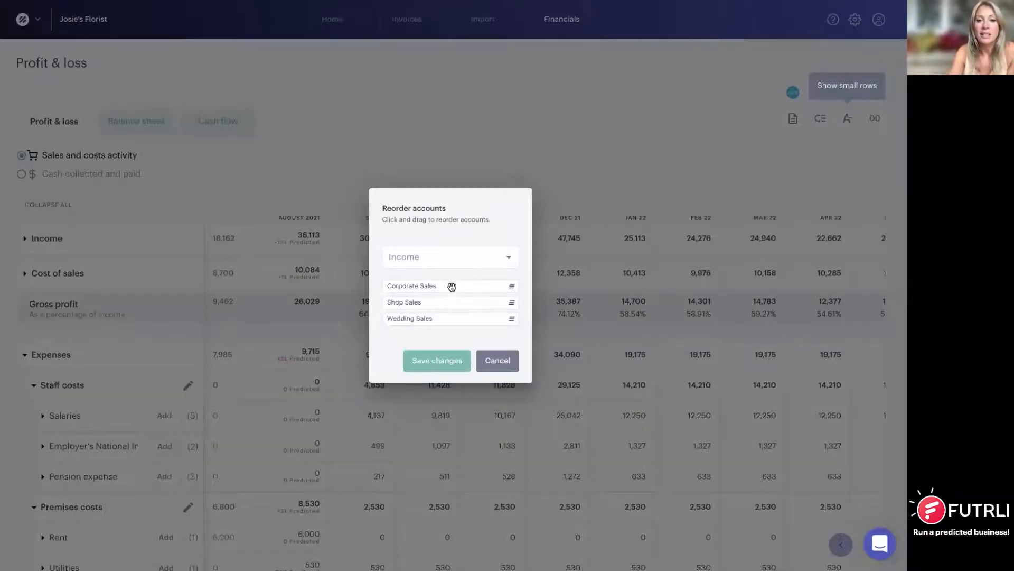
pyautogui.click(509, 258)
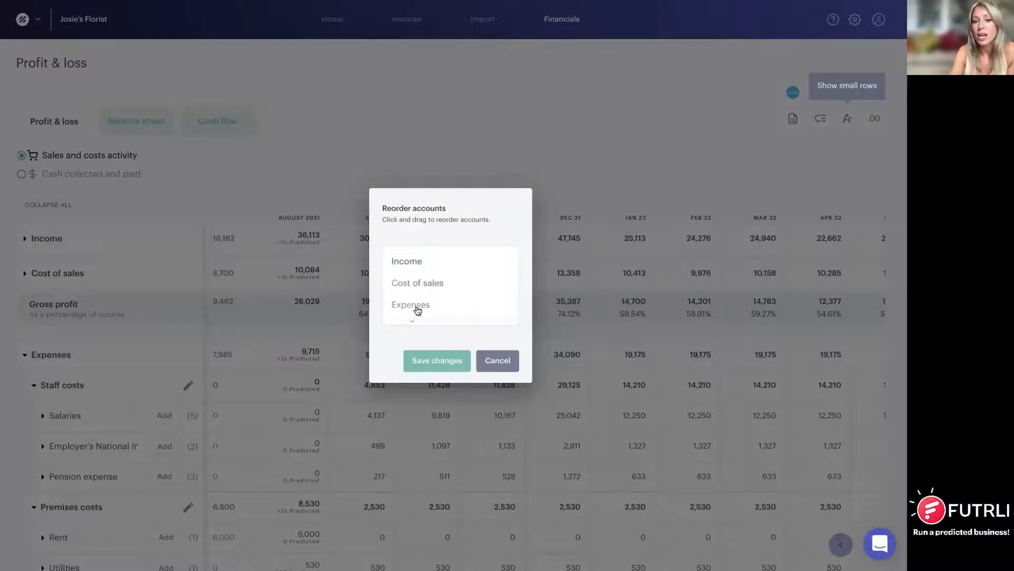
pyautogui.click(416, 308)
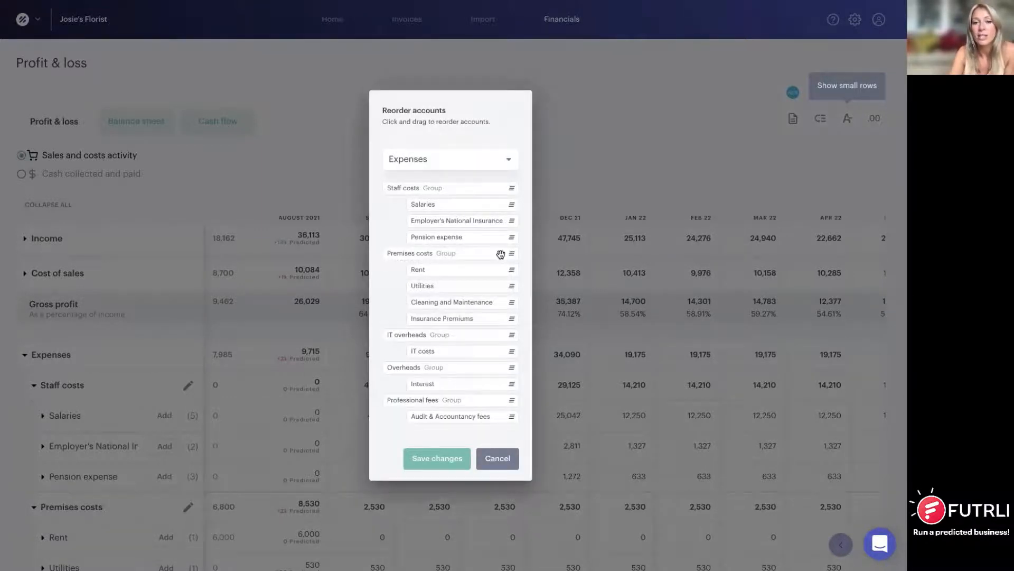
pyautogui.moveTo(501, 255)
pyautogui.mouseDown()
pyautogui.moveTo(512, 186)
pyautogui.moveTo(510, 253)
pyautogui.mouseUp()
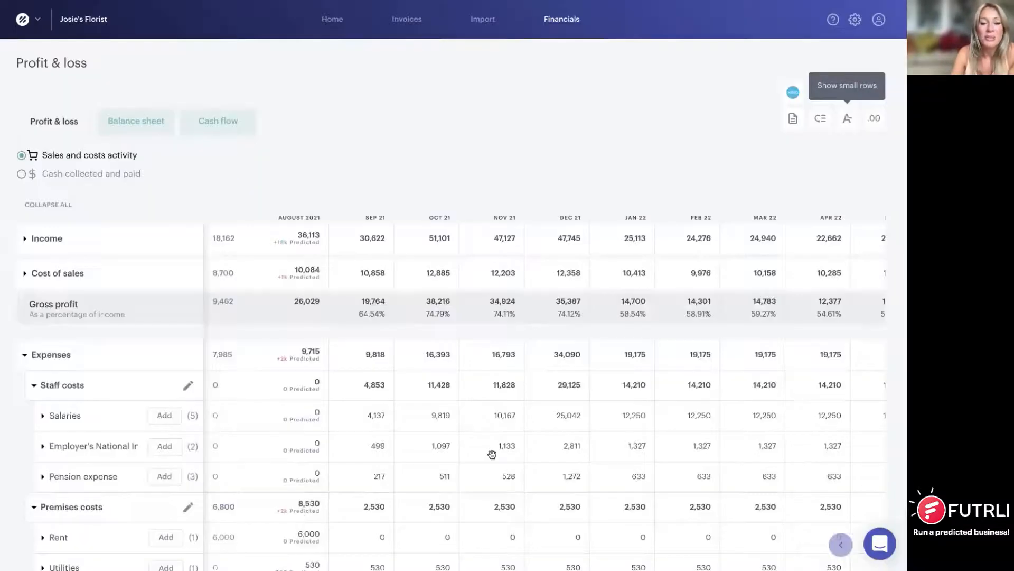
pyautogui.click(497, 459)
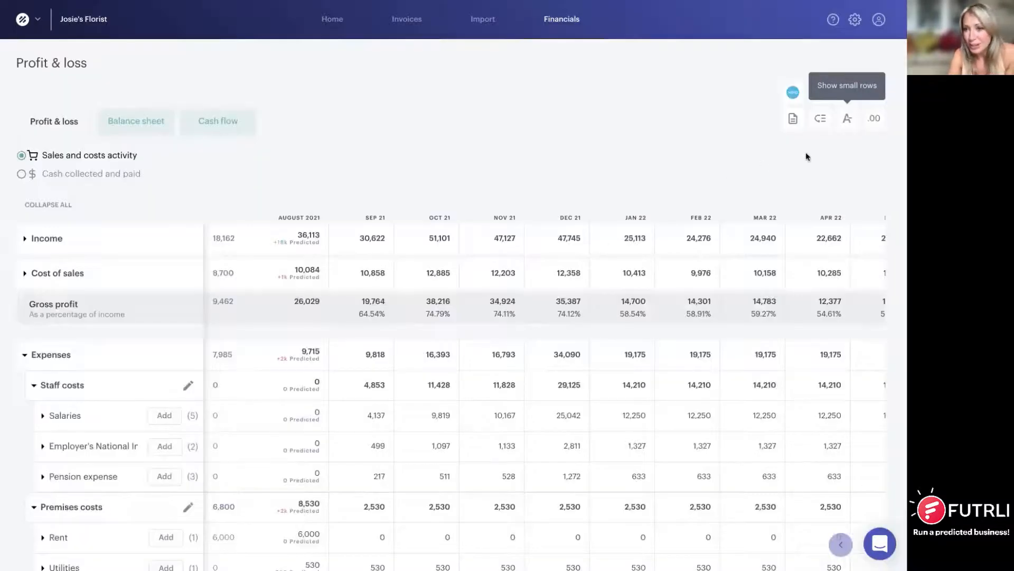
# Show decimals in the profit & loss and export the monthly report to Google Sheets.
pyautogui.click(874, 120)
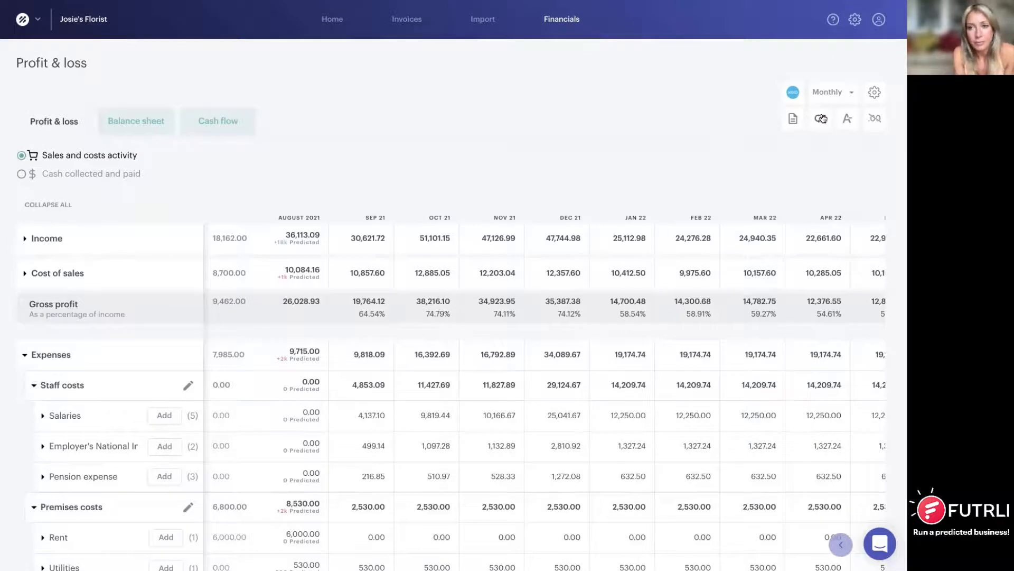
pyautogui.click(792, 119)
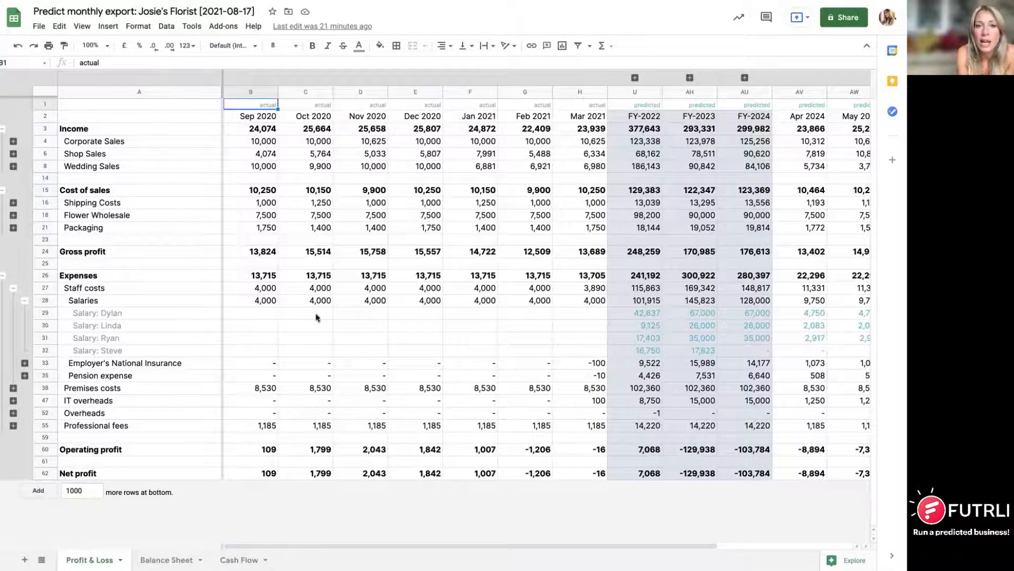
# In the exported Google Sheets report, select the Oct and Nov 2020 columns and expand FY-2023 to examine its monthly predictions.
pyautogui.moveTo(309, 94); pyautogui.dragTo(362, 95)
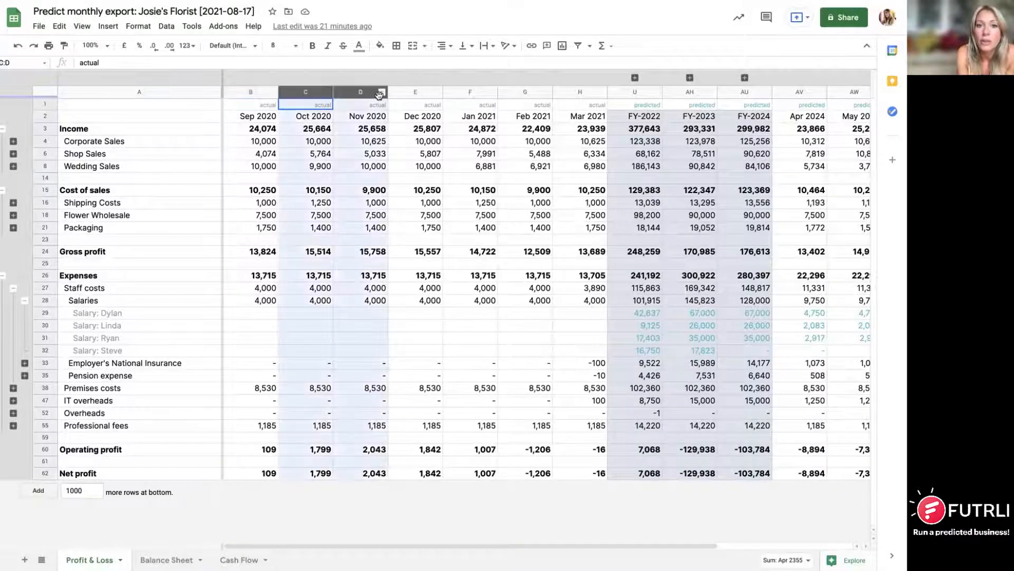
pyautogui.hscroll(1, 352, 163)
pyautogui.hscroll(-1, 352, 163)
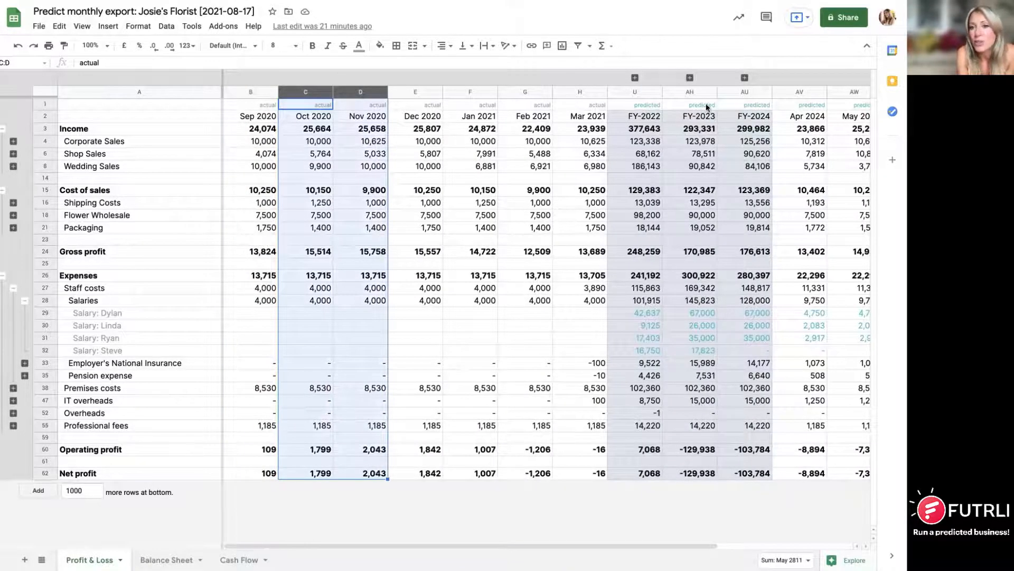
pyautogui.click(690, 78)
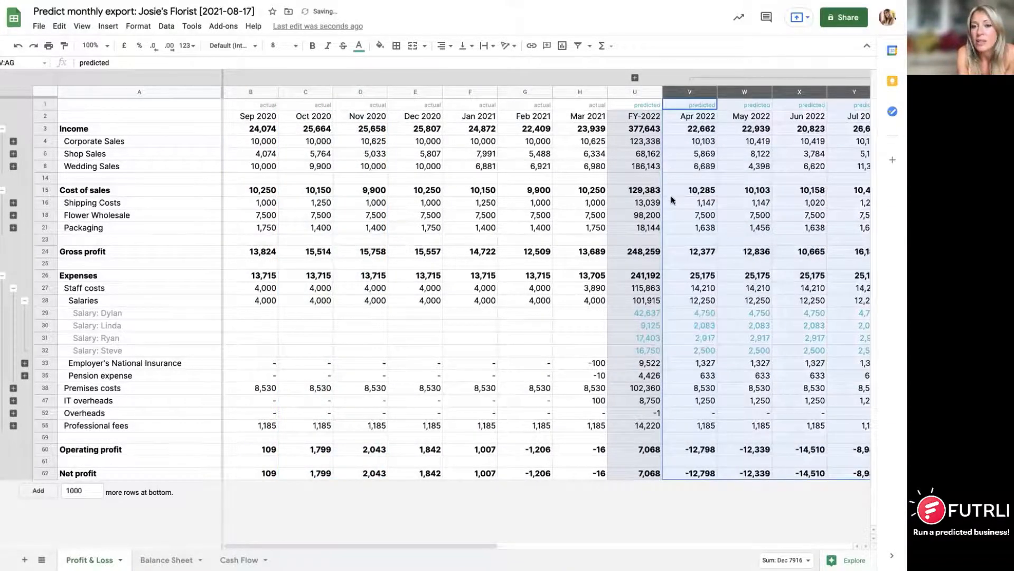
pyautogui.hscroll(4, 673, 200)
pyautogui.hscroll(5, 673, 199)
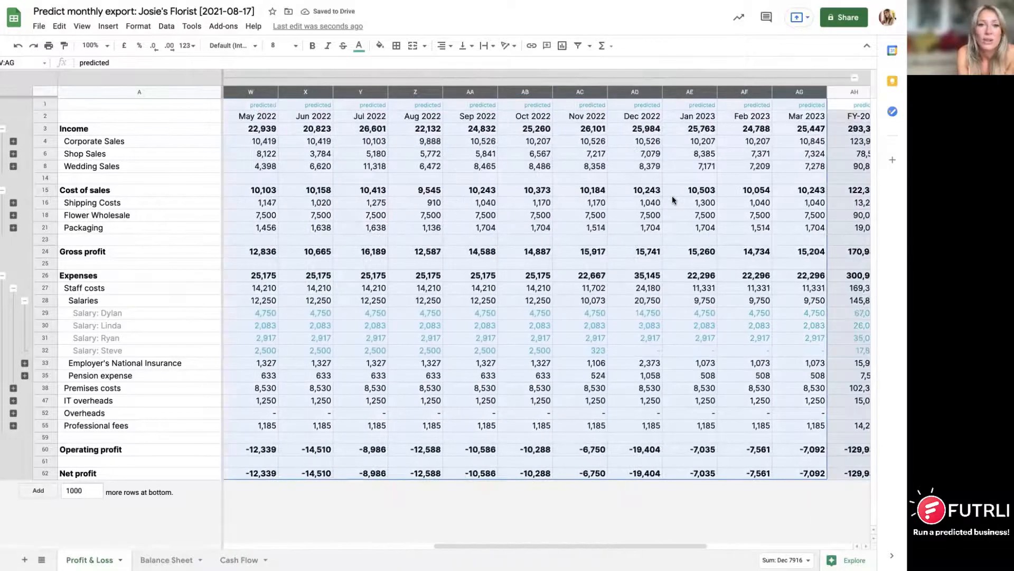
pyautogui.hscroll(1, 672, 196)
pyautogui.click(672, 195)
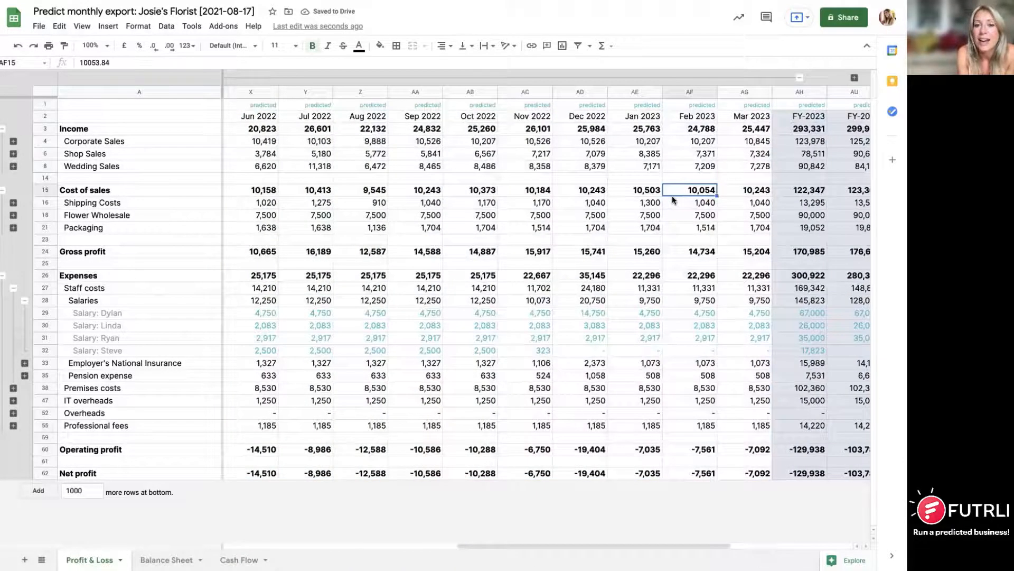
pyautogui.hscroll(-10, 461, 145)
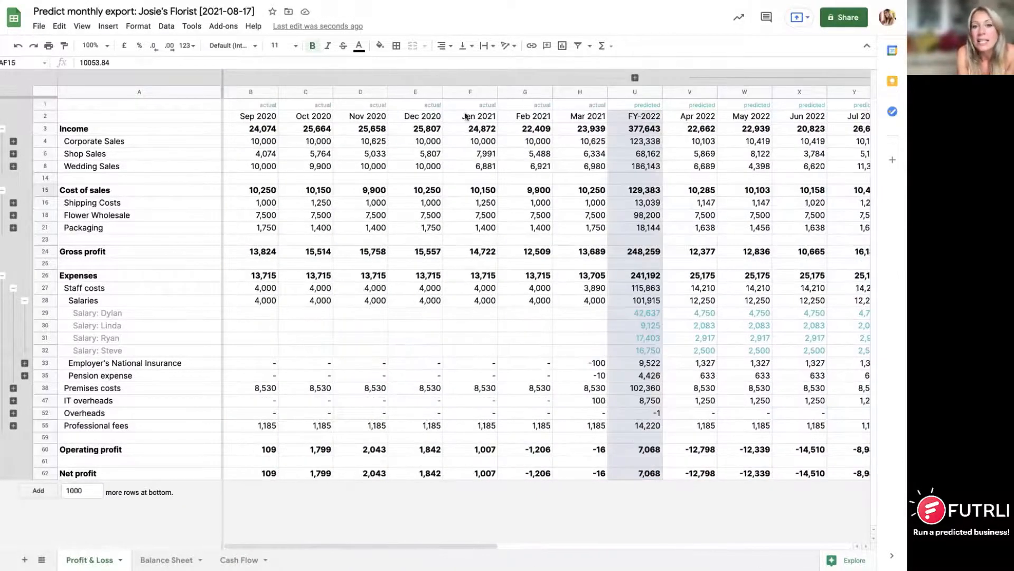
# Check the actual and predicted column labels, and collapse the Salaries and Staff costs row groups.
pyautogui.click(537, 105)
pyautogui.click(697, 106)
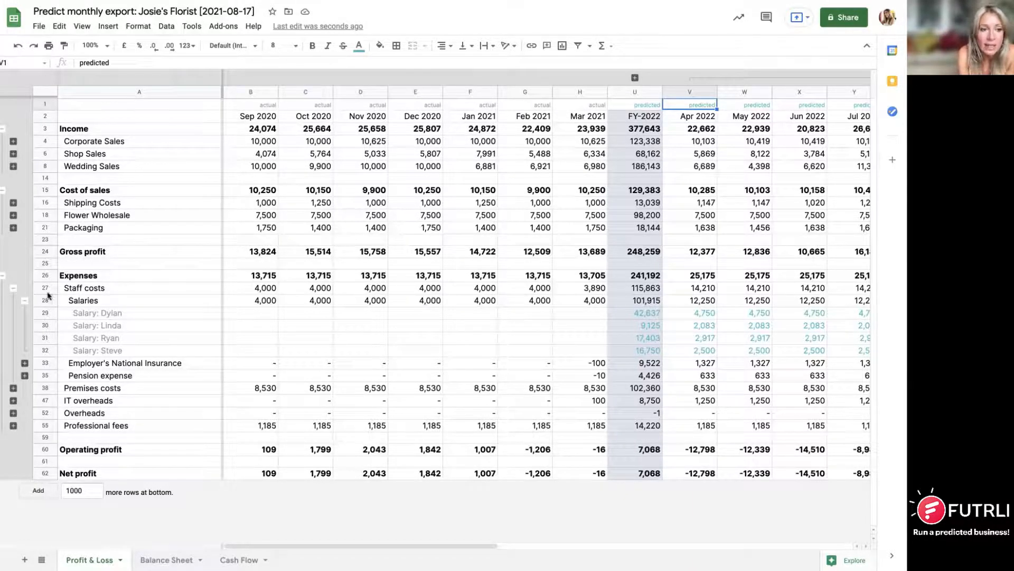
pyautogui.click(25, 300)
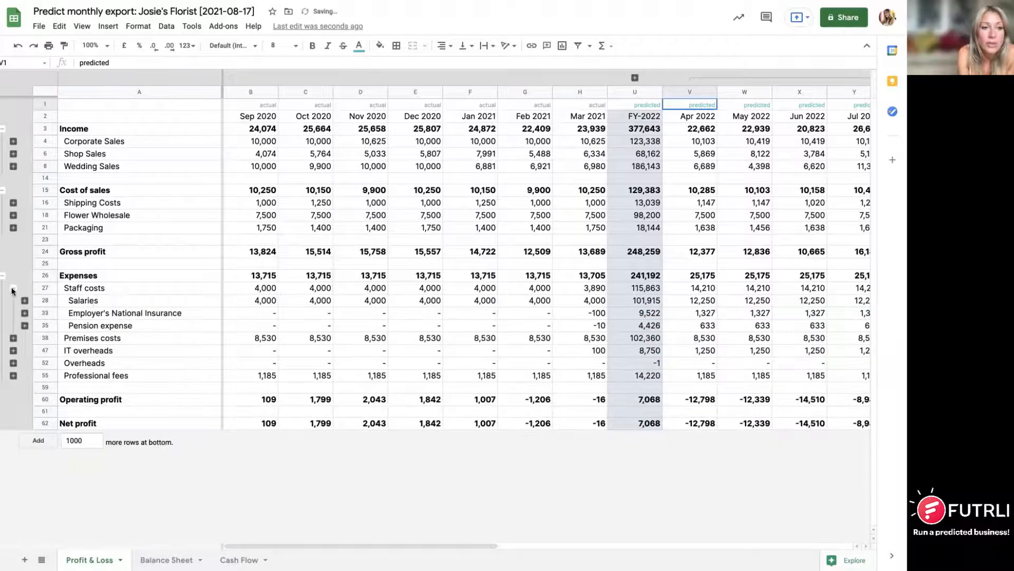
pyautogui.click(14, 288)
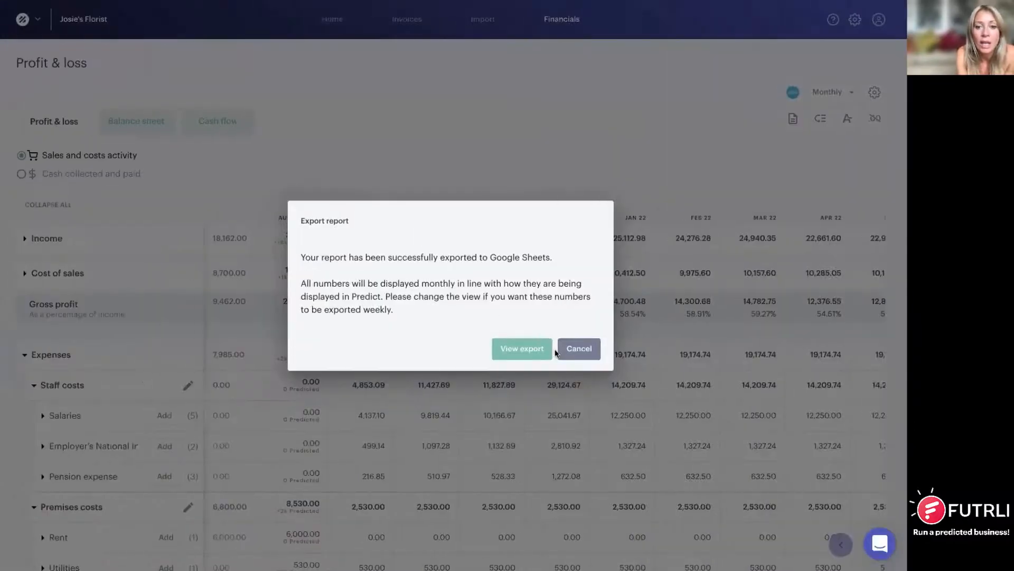
# Dismiss the export report message and open the Import page for Josie's Florist.
pyautogui.click(566, 348)
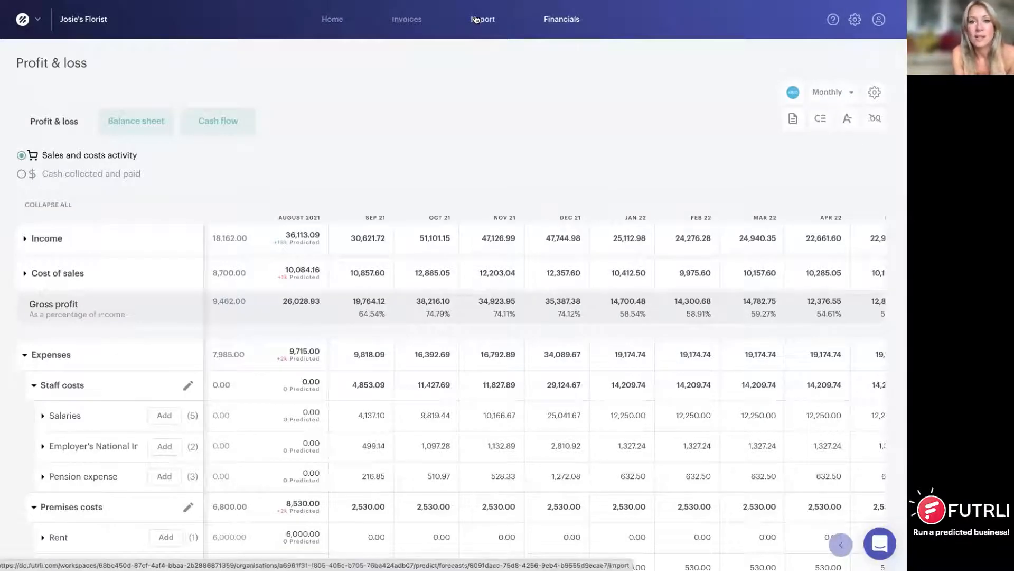
pyautogui.click(476, 21)
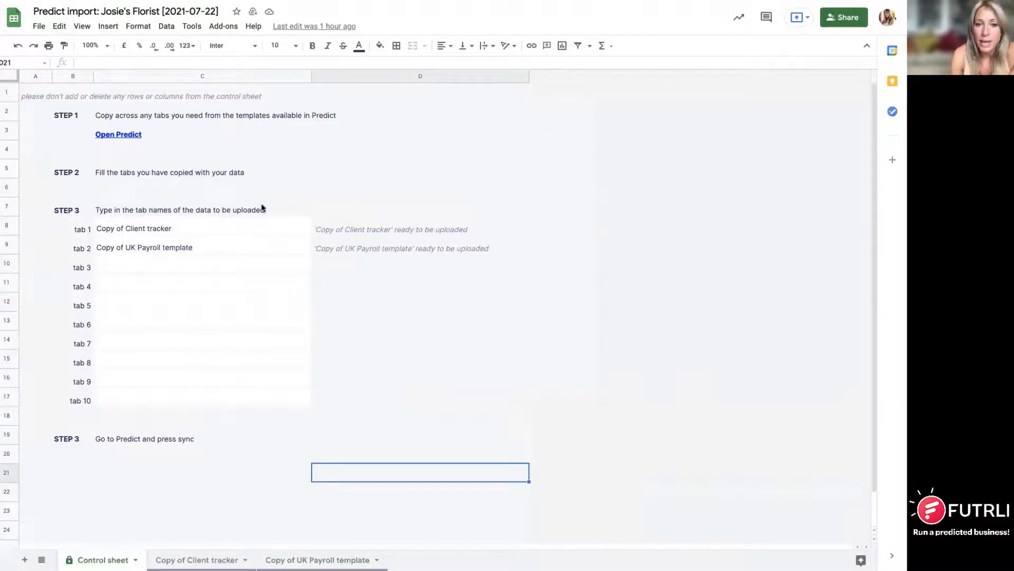
# Check the tab names listed for upload in the import control sheet and open the Copy of UK Payroll template sheet.
pyautogui.click(191, 228)
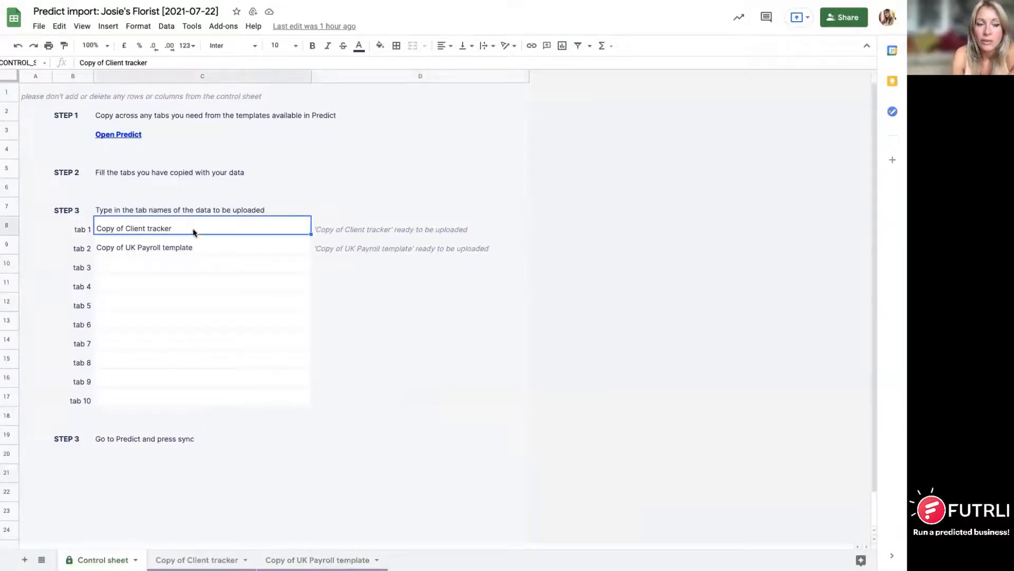
pyautogui.click(212, 248)
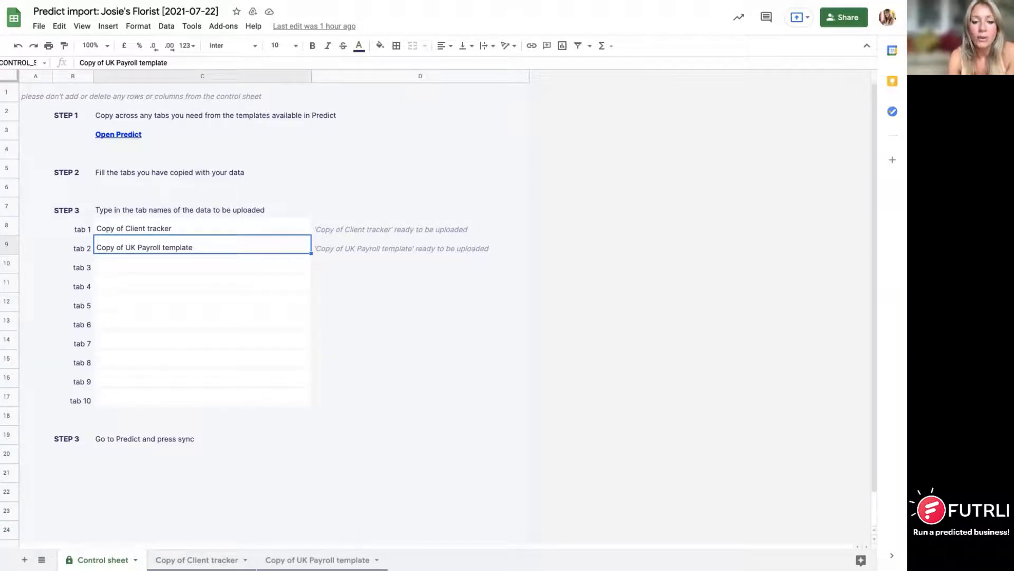
pyautogui.click(317, 560)
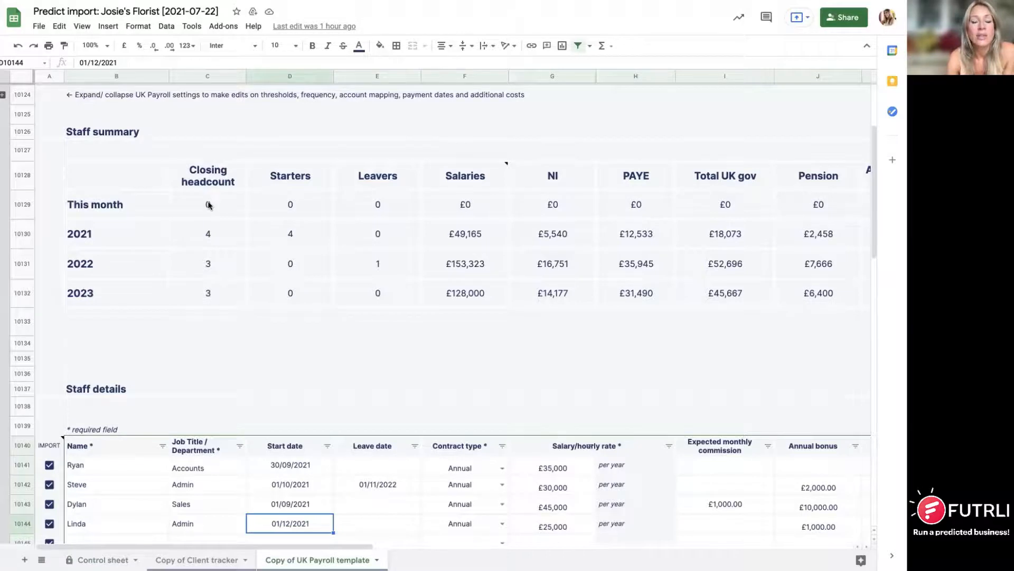
# Examine the first Staff details row's job title, start date and contract type options without changing them.
pyautogui.scroll(-5, 208, 205)
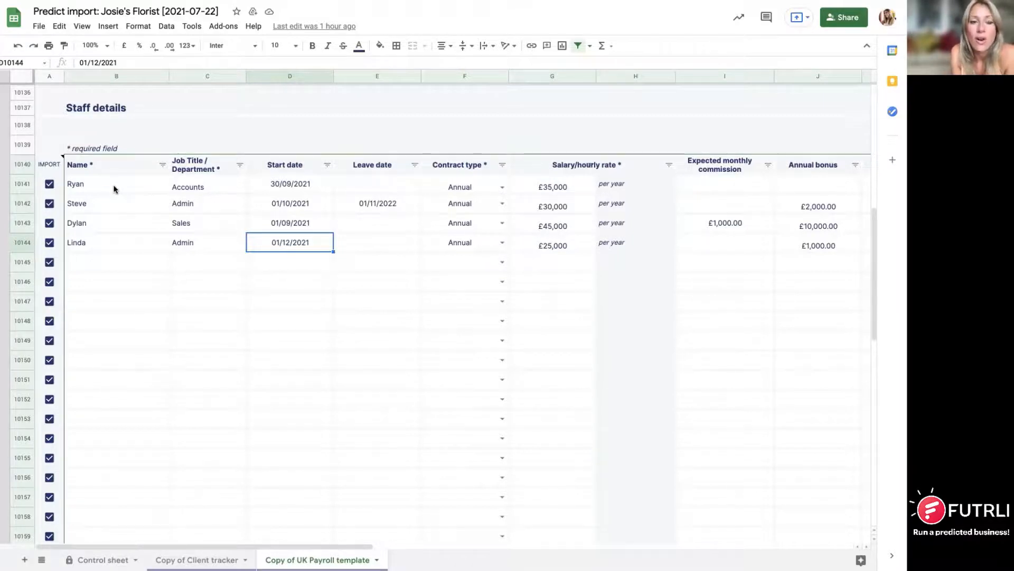
pyautogui.click(215, 190)
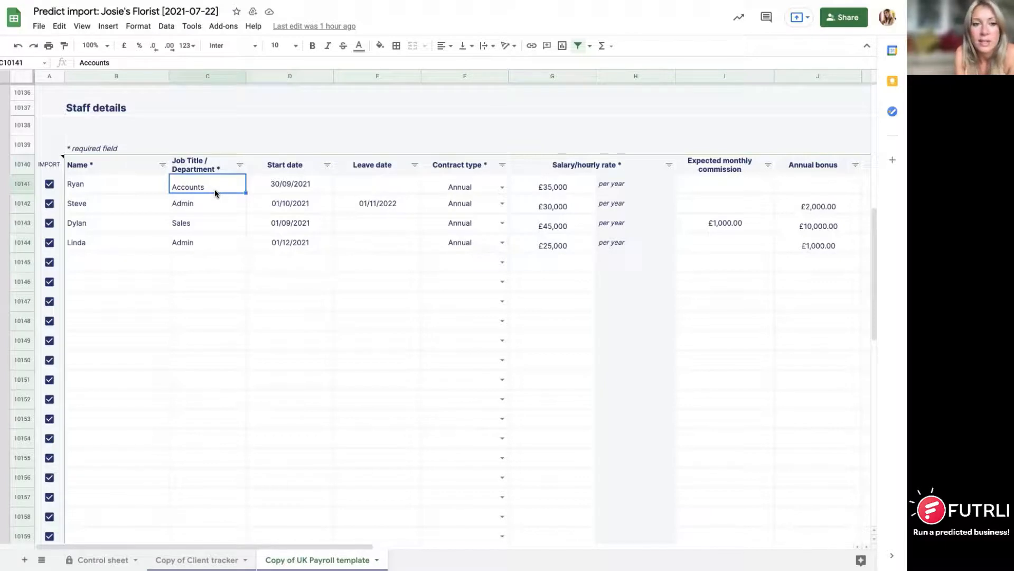
pyautogui.click(313, 185)
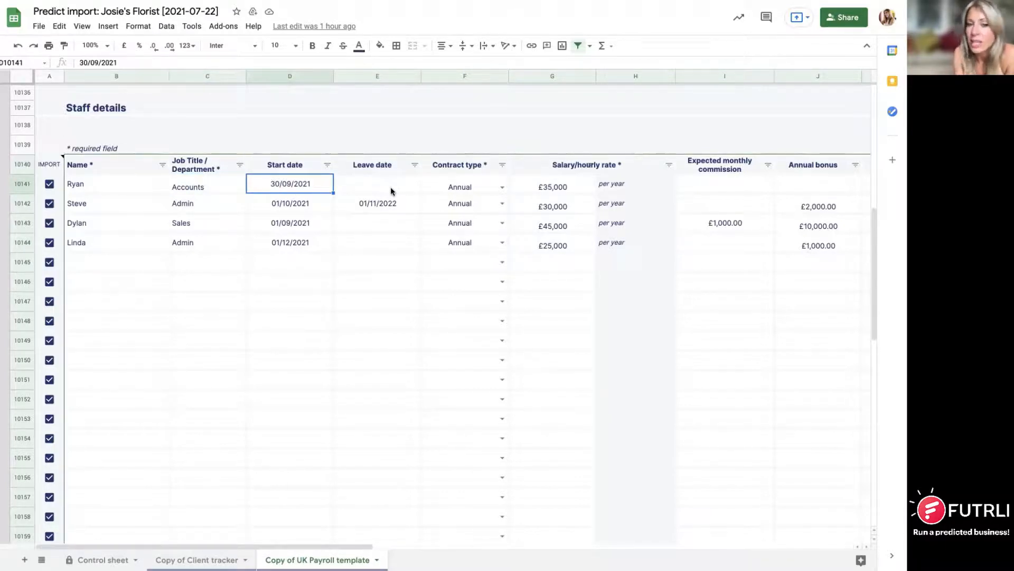
pyautogui.click(501, 188)
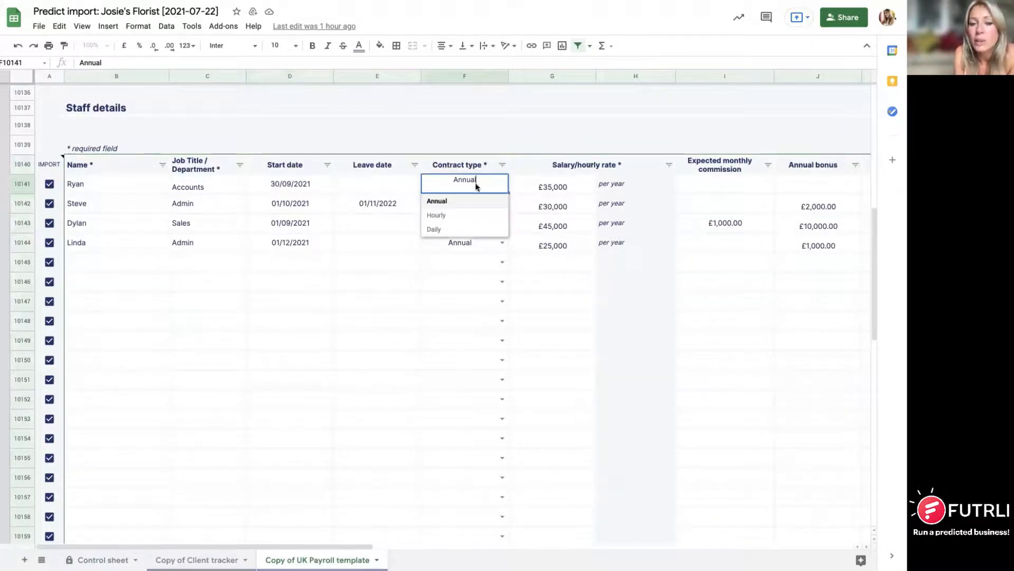
pyautogui.press('Return')
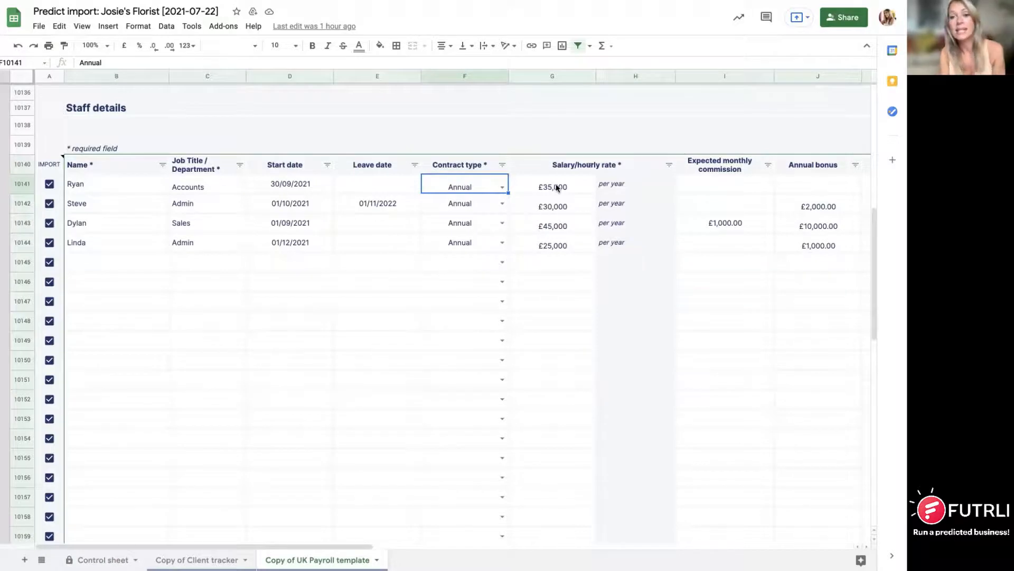
# Change the first staff member's contract type to Daily and set the rate to £100.
pyautogui.click(502, 187)
pyautogui.click(453, 228)
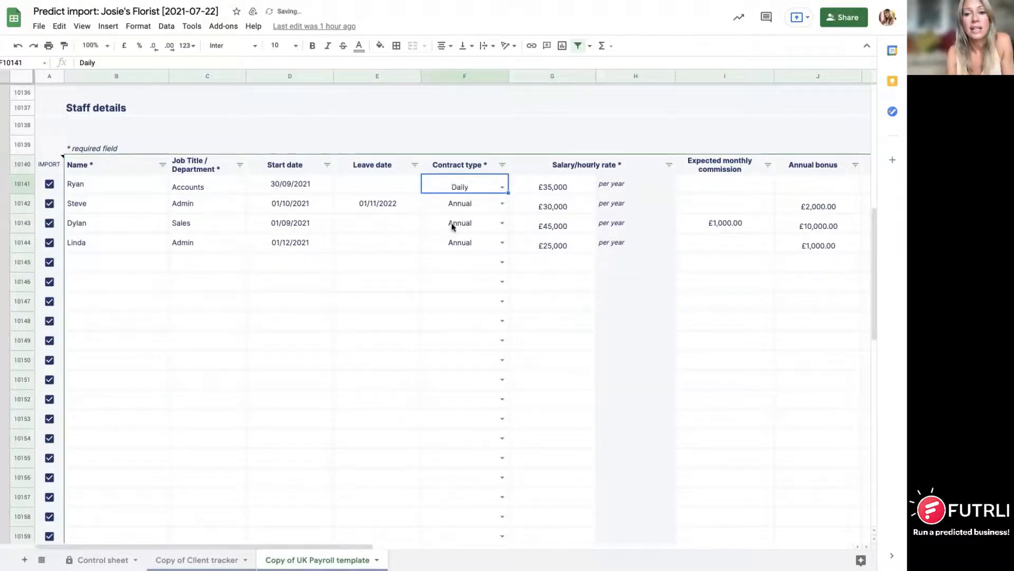
pyautogui.click(570, 186)
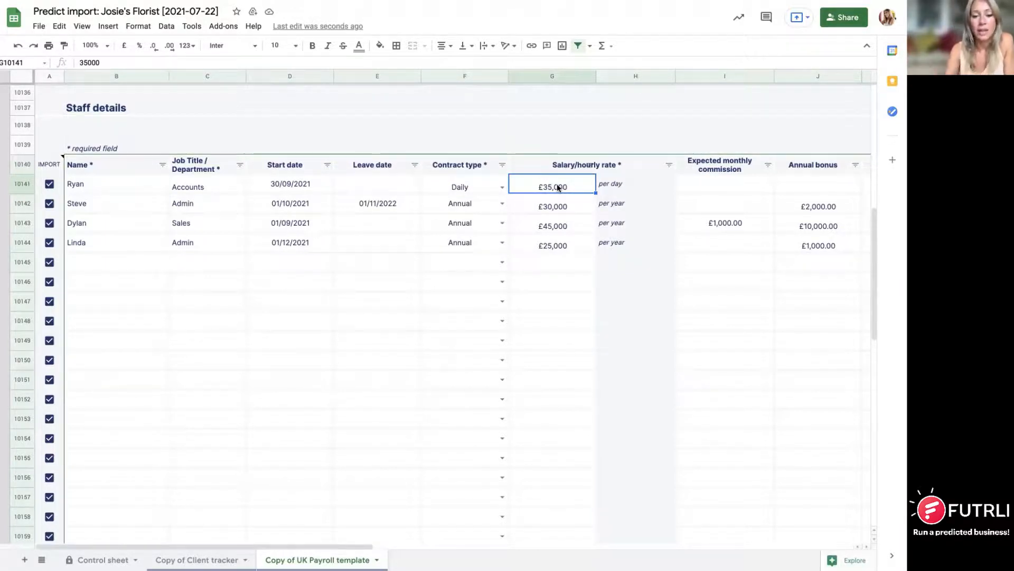
pyautogui.write('100')
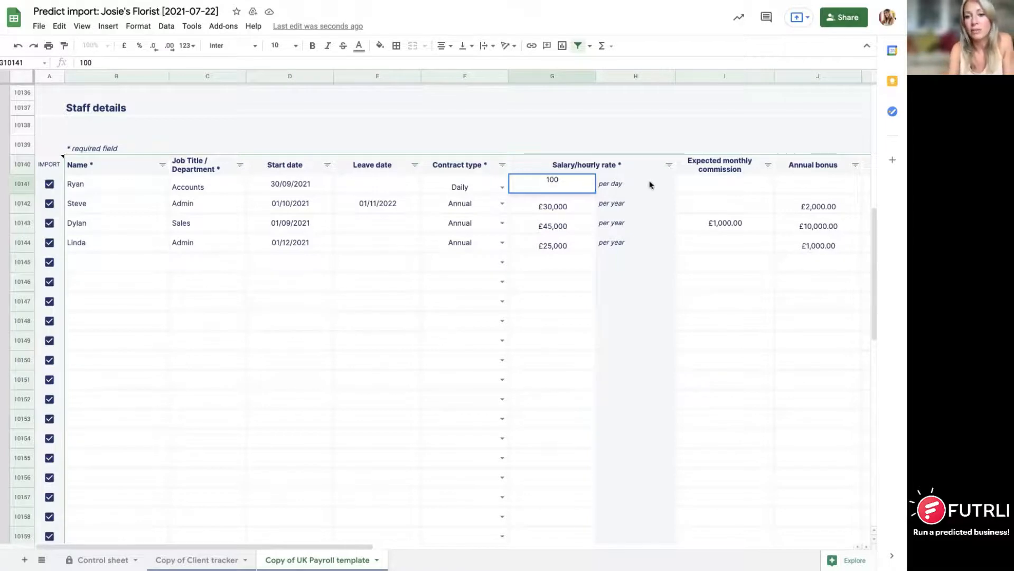
pyautogui.click(651, 184)
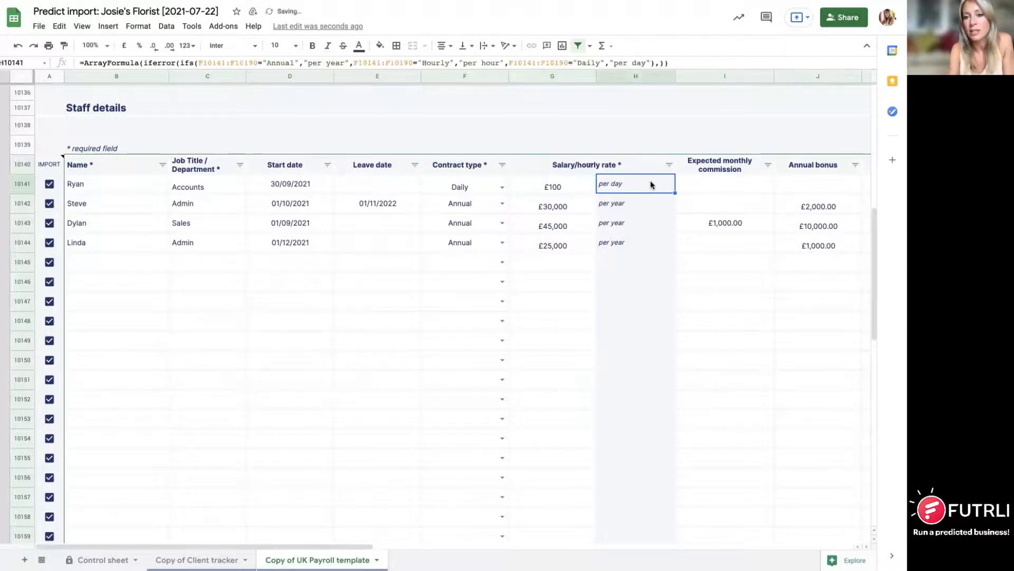
# Try Secondary payroll as the first staff member's payroll override, and set it back to Primary payroll.
pyautogui.click(711, 189)
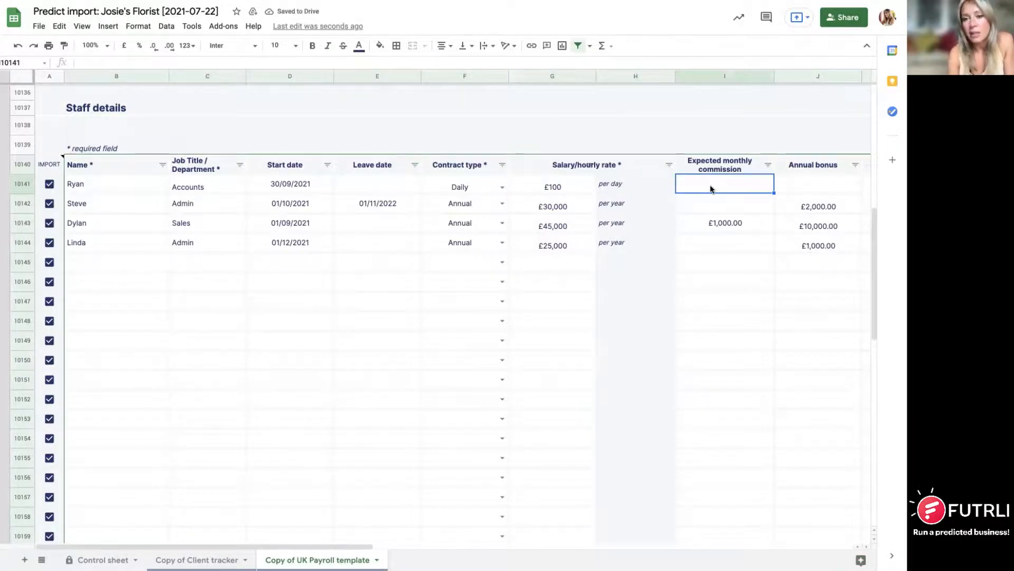
pyautogui.hscroll(4, 710, 189)
pyautogui.hscroll(6, 708, 189)
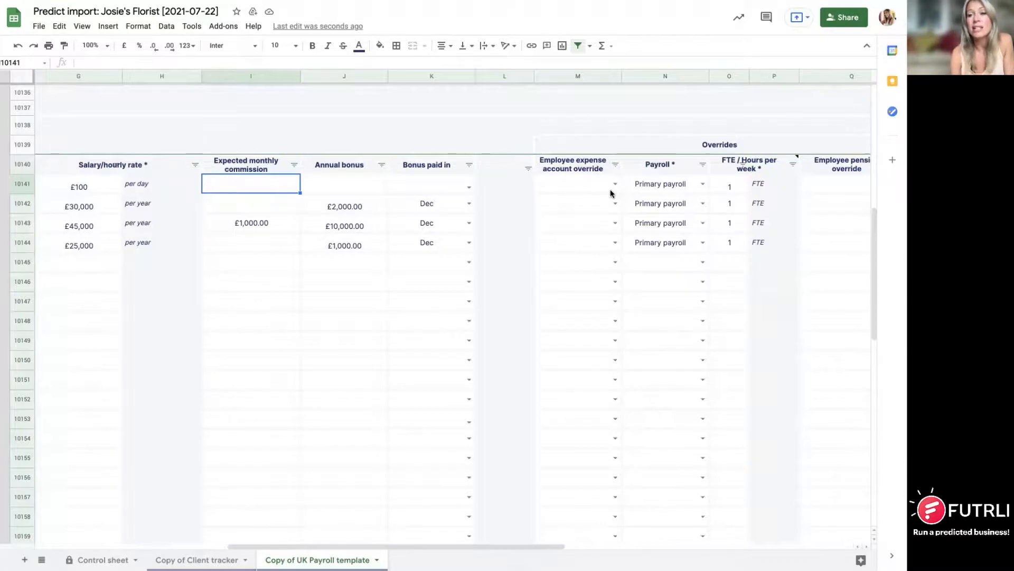
pyautogui.hscroll(4, 610, 192)
pyautogui.doubleClick(535, 185)
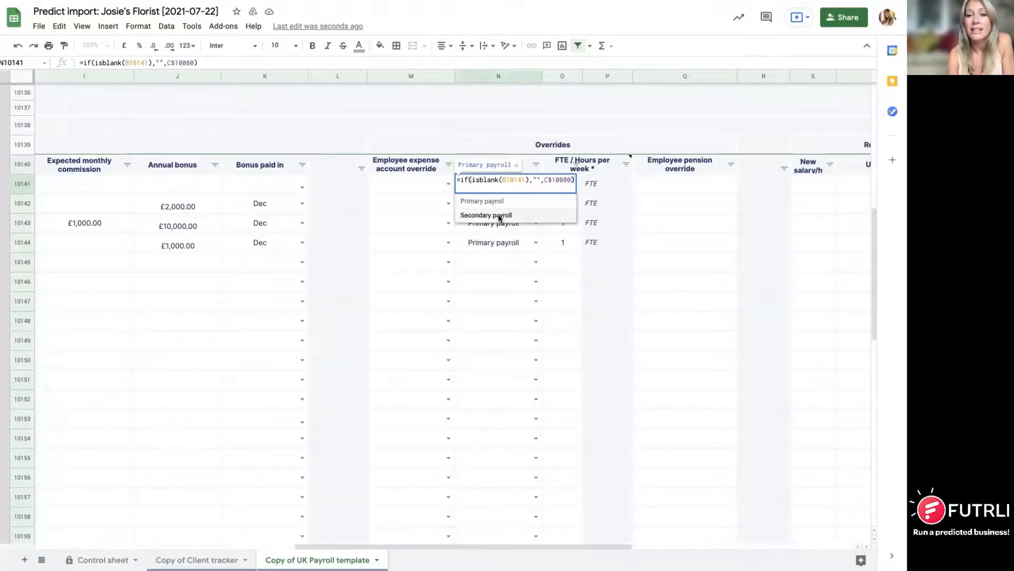
pyautogui.click(499, 216)
pyautogui.click(531, 188)
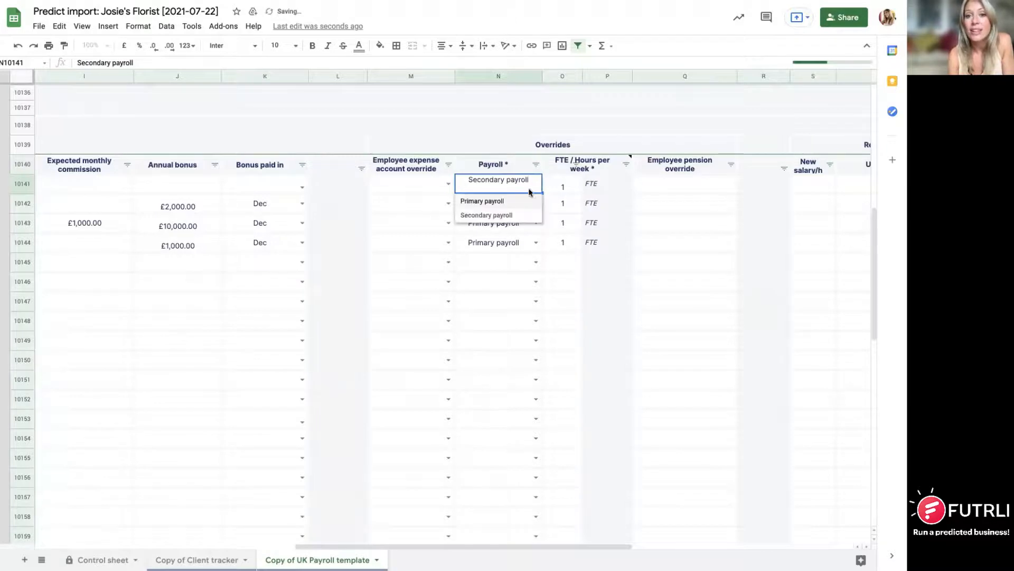
pyautogui.click(507, 201)
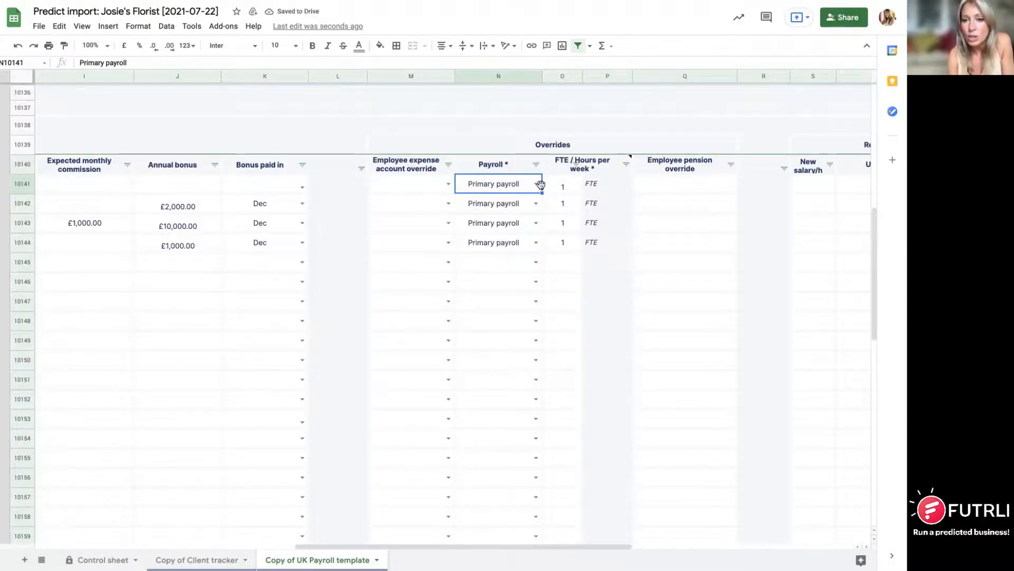
# Examine the pension override, Revised Salary and Additional Costs columns of the Staff details table.
pyautogui.hscroll(5, 699, 188)
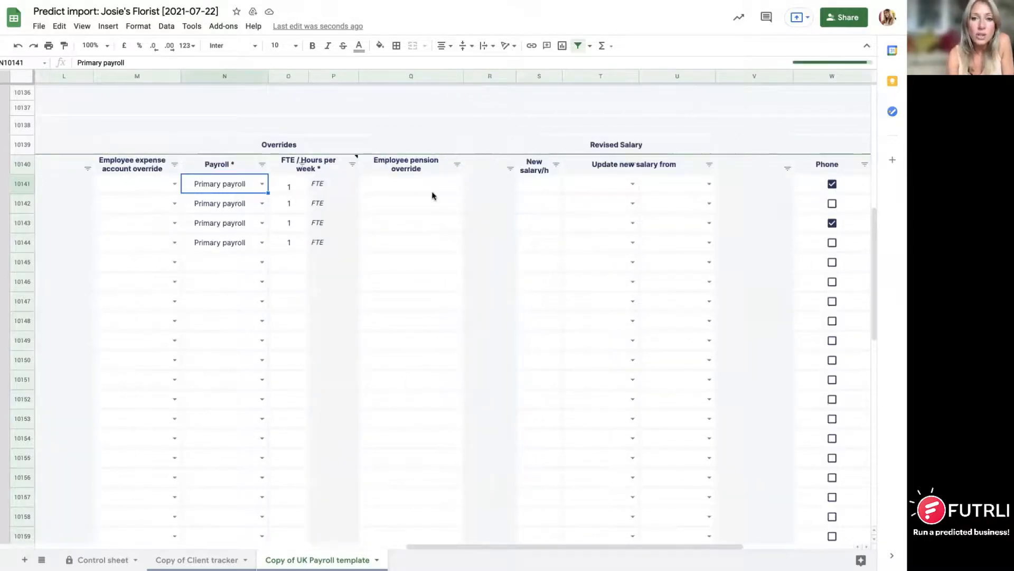
pyautogui.hscroll(3, 545, 197)
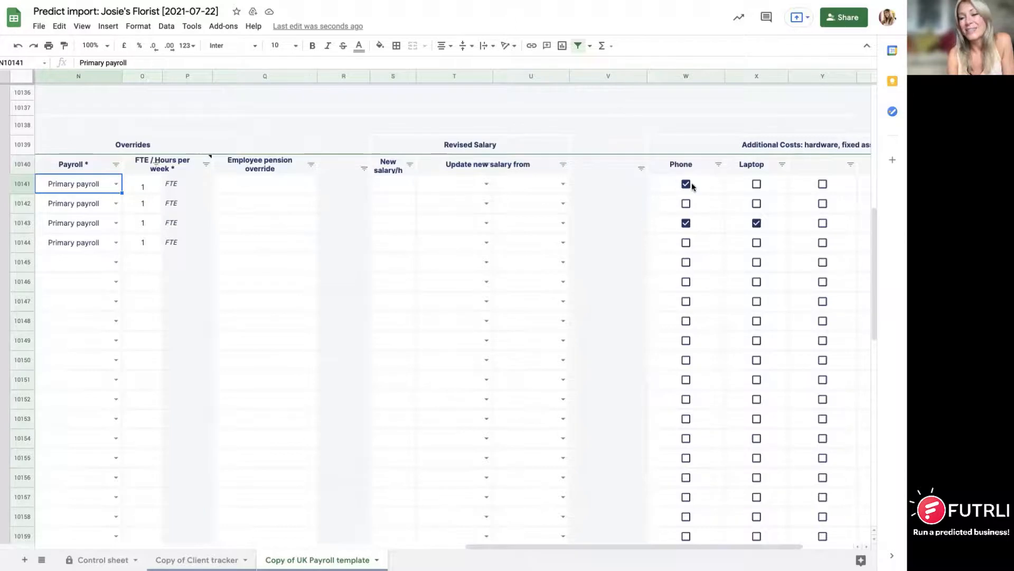
pyautogui.hscroll(2, 692, 186)
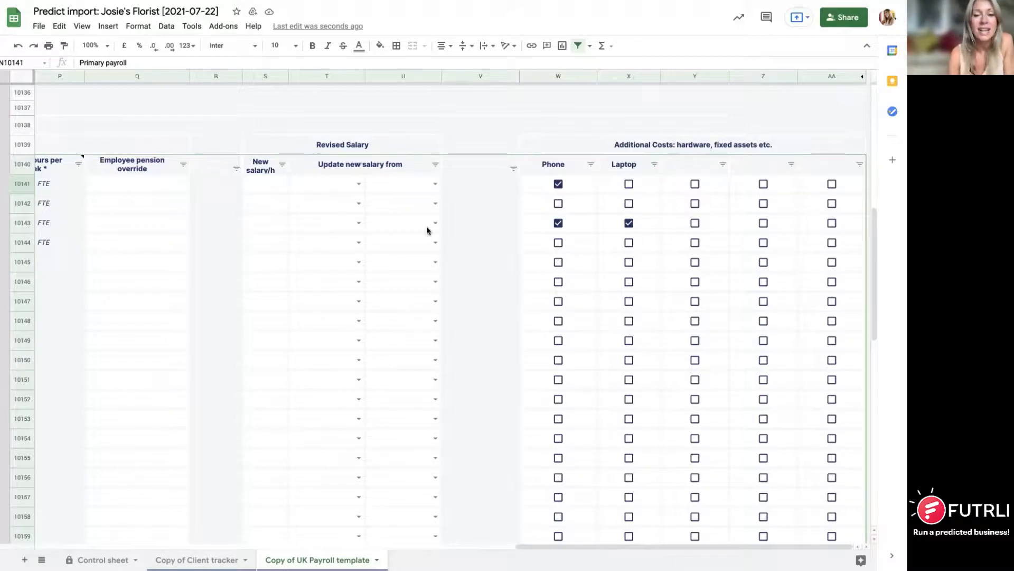
# Expand the collapsed checks beneath the UK Payroll Wizard heading and review the validation list for settings and staff details.
pyautogui.scroll(8, 426, 231)
pyautogui.hscroll(-20, 427, 231)
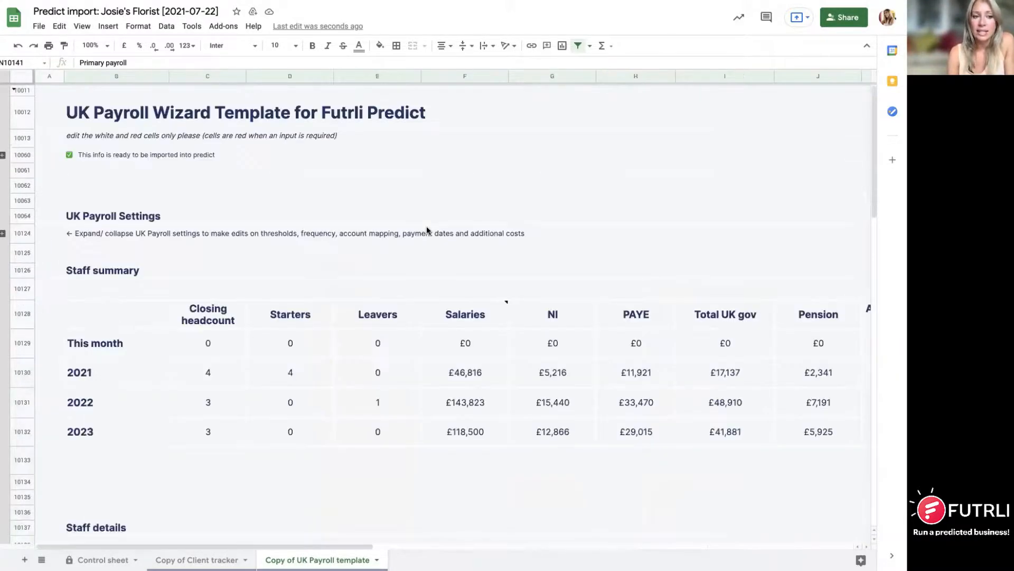
pyautogui.click(2, 157)
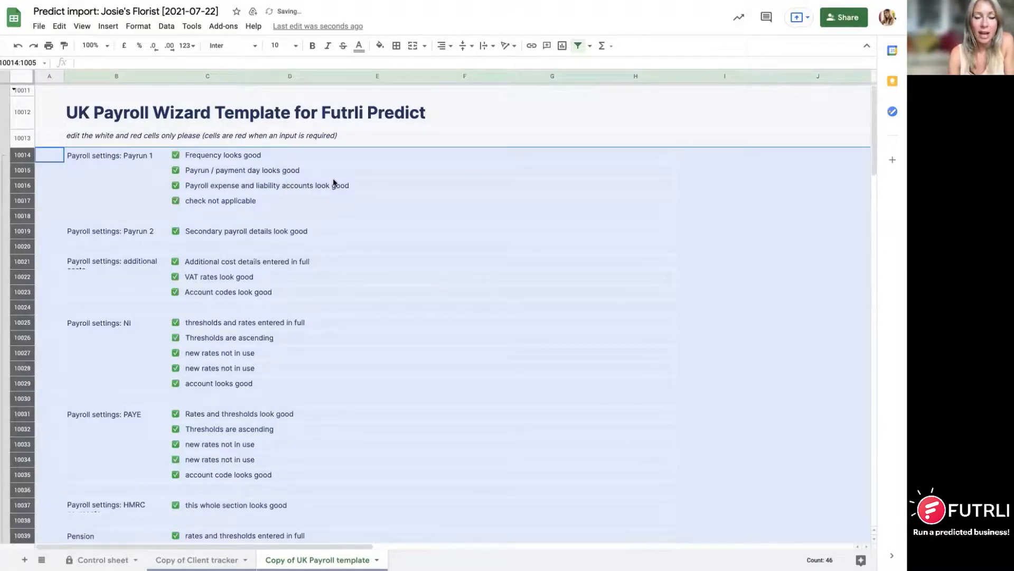
pyautogui.click(502, 177)
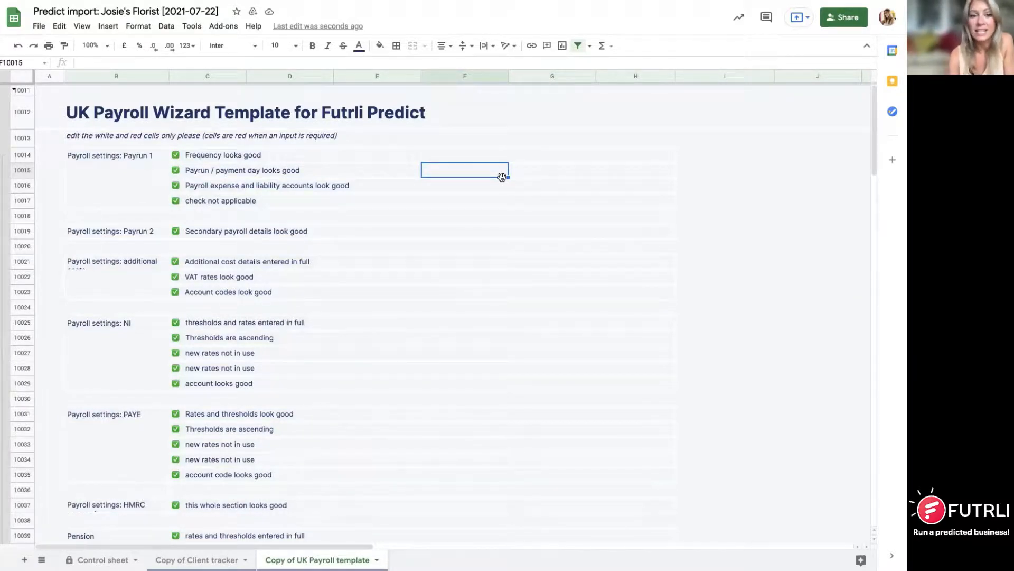
pyautogui.scroll(-6, 221, 268)
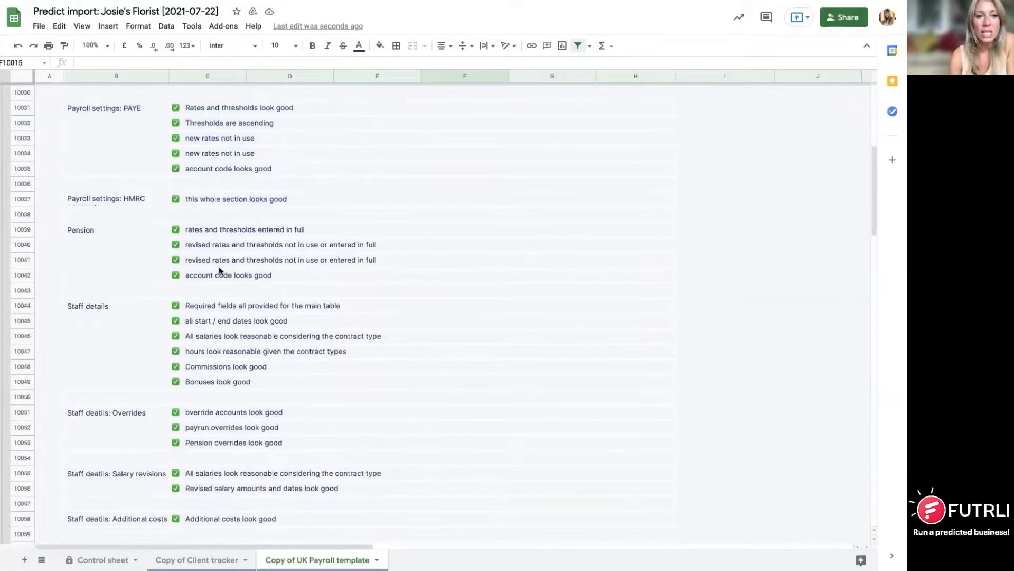
pyautogui.scroll(-7, 220, 270)
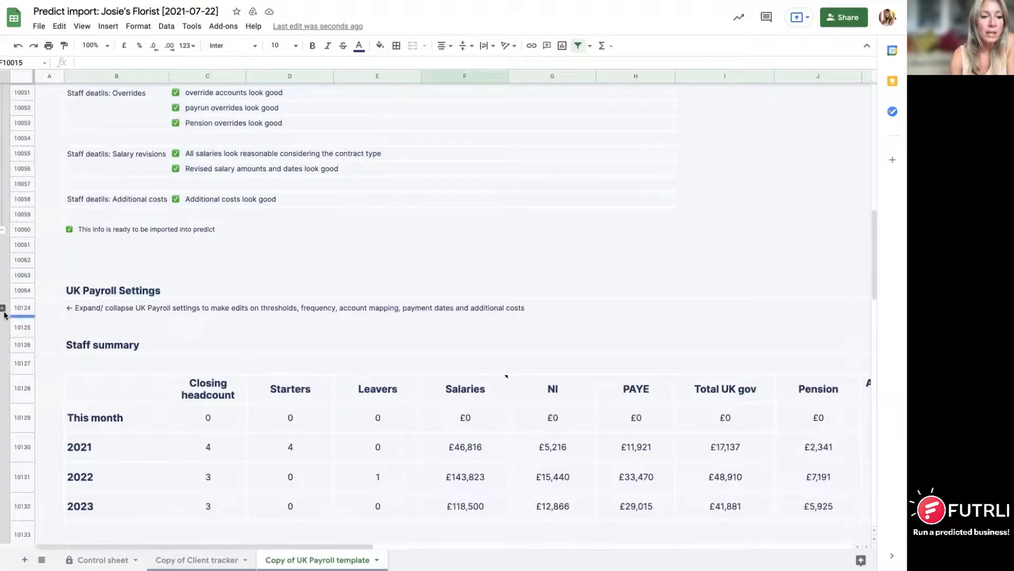
# Expand the UK Payroll Settings and check the expense account choices for Salaries in the account mapping, leaving the mapping unchanged.
pyautogui.click(2, 308)
pyautogui.scroll(-3, 209, 291)
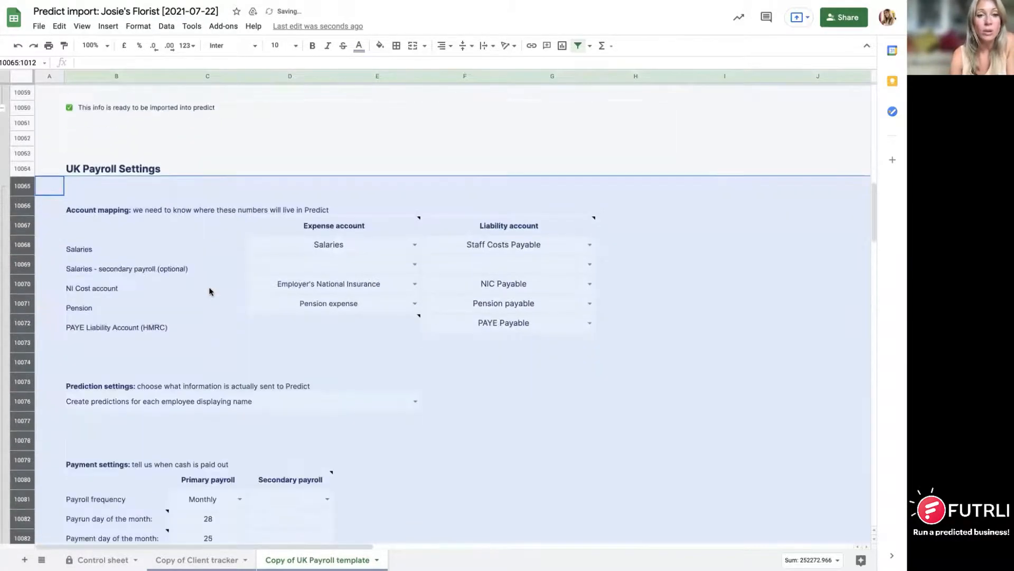
pyautogui.scroll(-2, 209, 291)
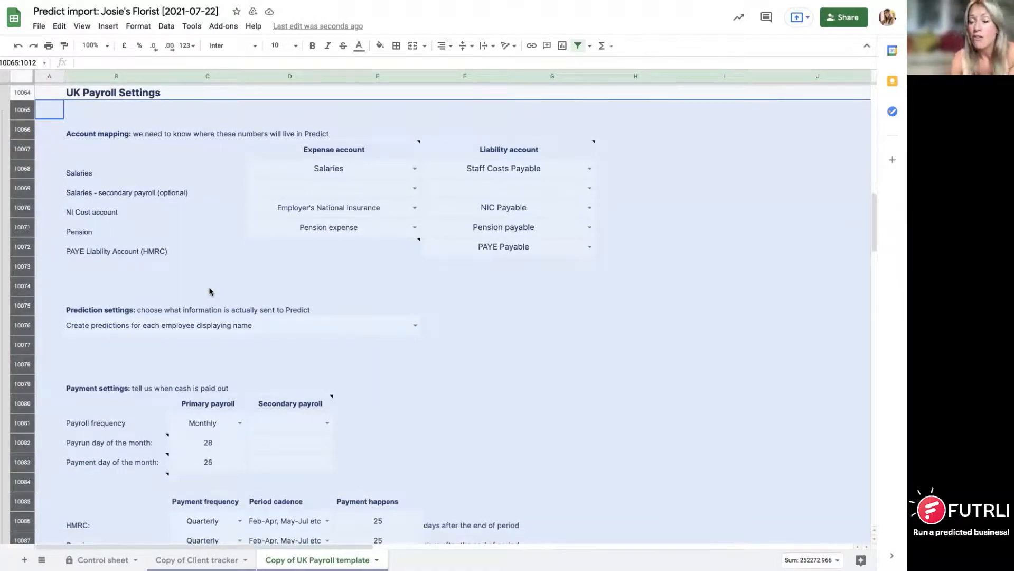
pyautogui.click(525, 272)
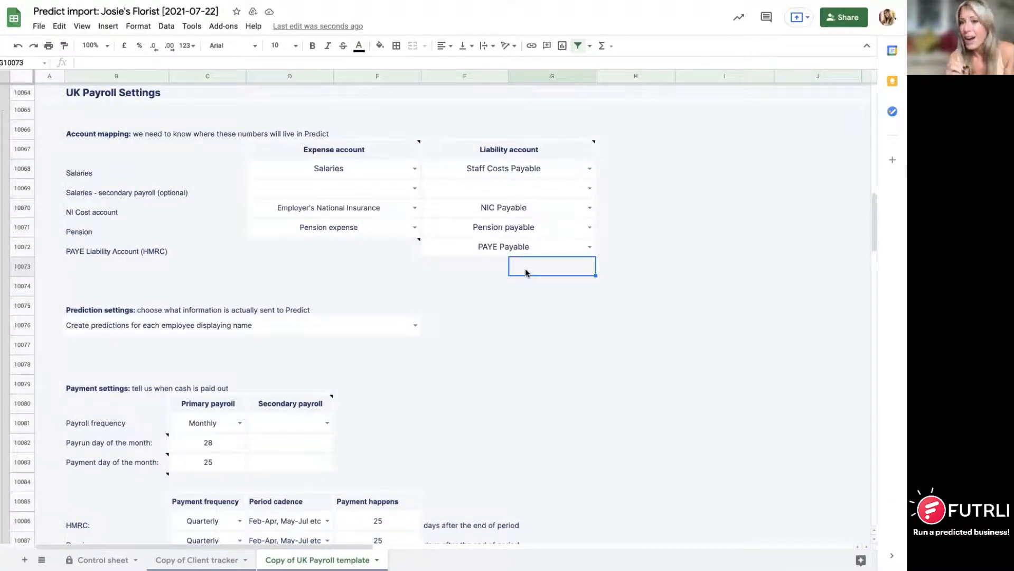
pyautogui.click(416, 172)
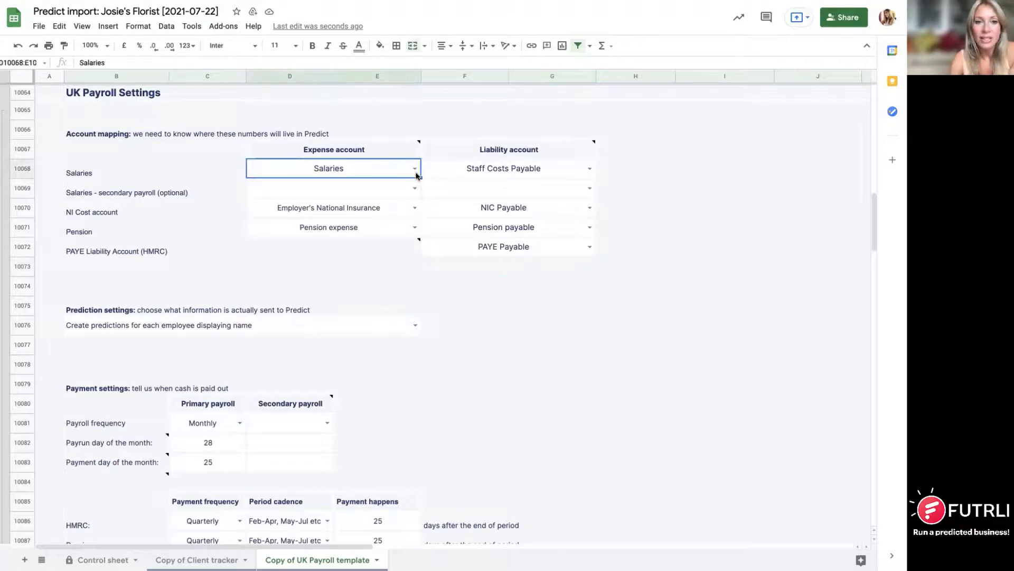
pyautogui.click(416, 171)
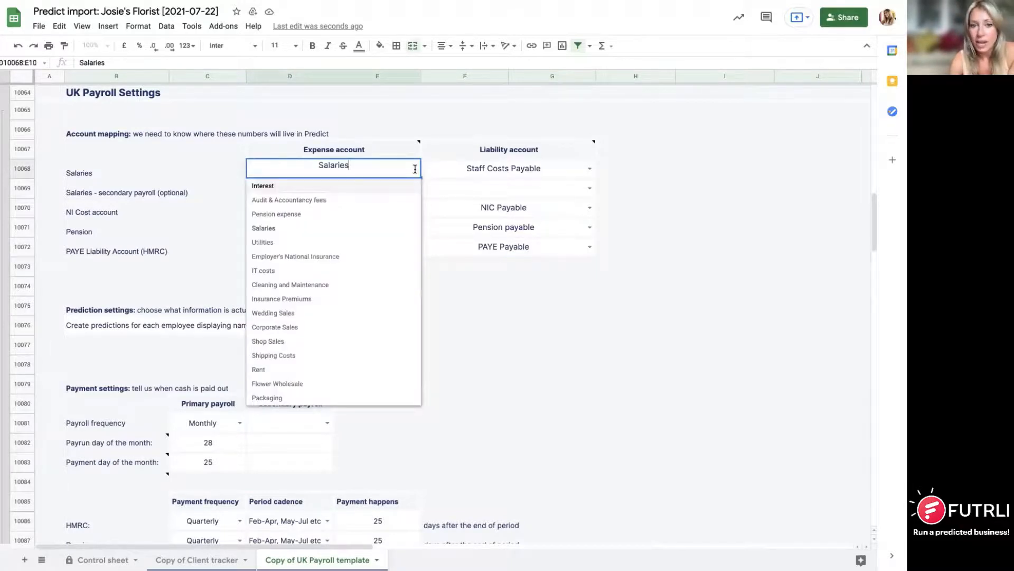
pyautogui.click(667, 179)
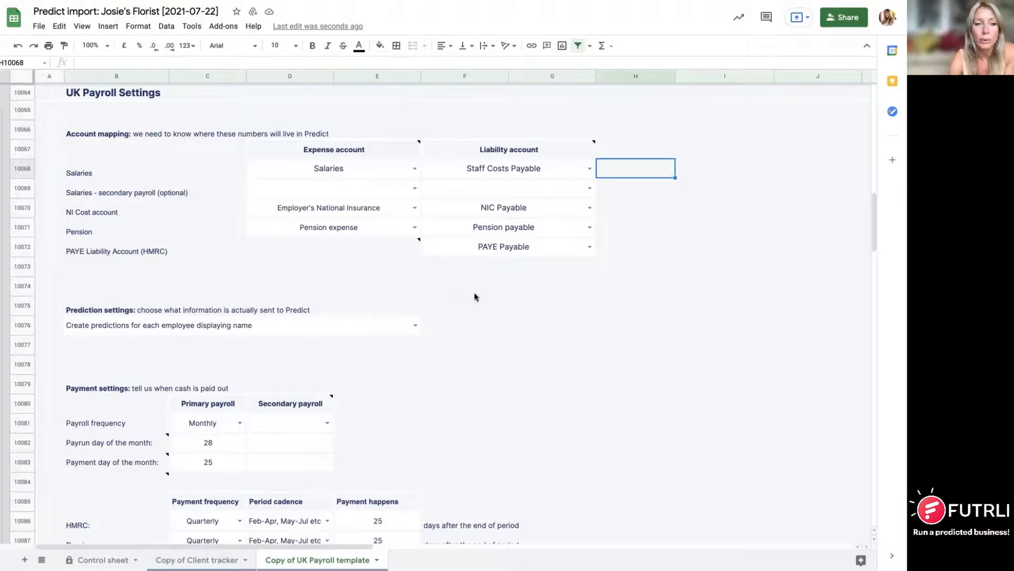
# Examine the prediction settings, payment settings and additional costs in the UK Payroll Settings.
pyautogui.scroll(-3, 474, 296)
pyautogui.scroll(-1, 474, 296)
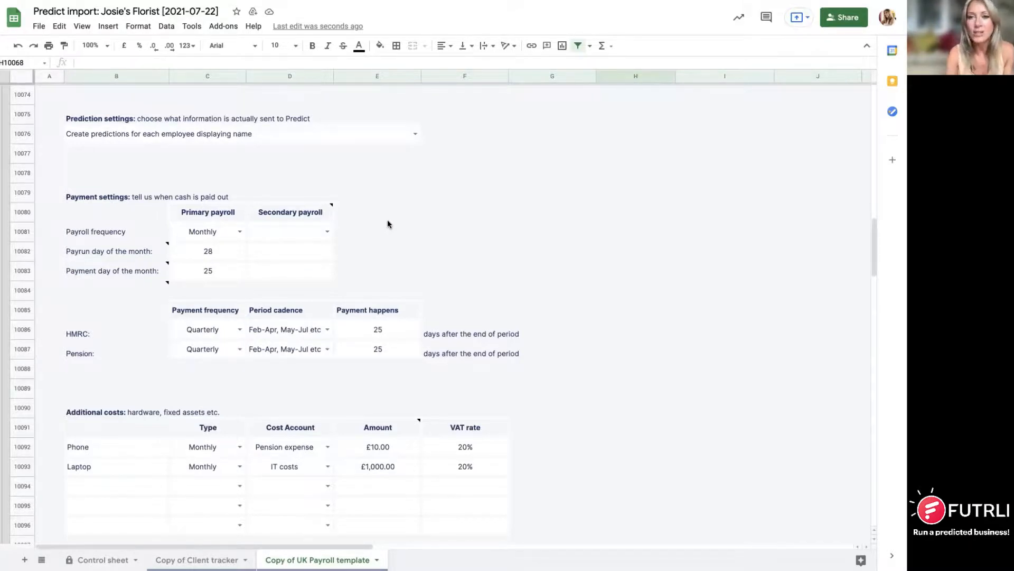
pyautogui.scroll(-2, 388, 220)
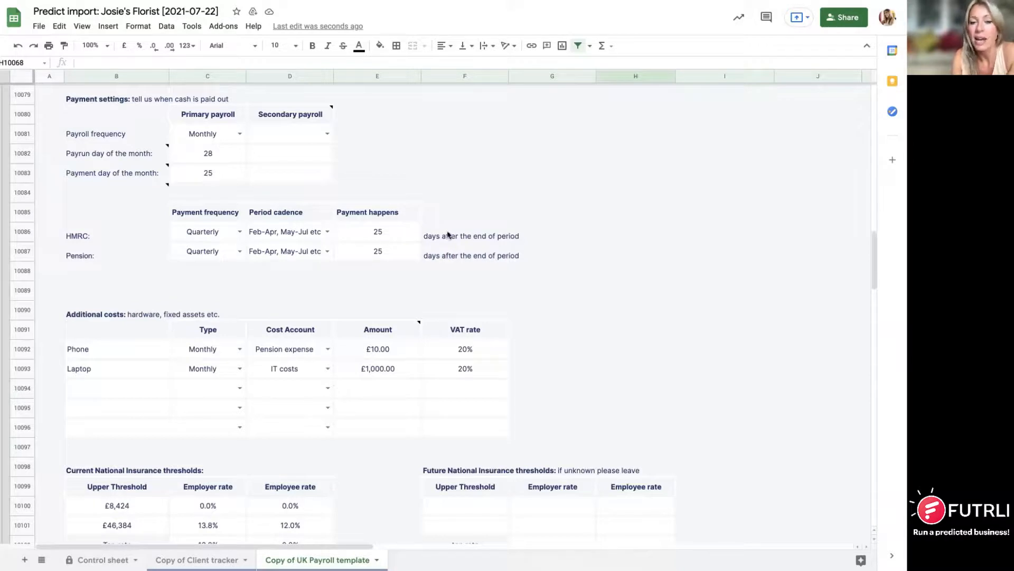
# Examine the additional costs and the current and future National Insurance, PAYE and pension thresholds in the UK Payroll settings.
pyautogui.scroll(-2, 482, 236)
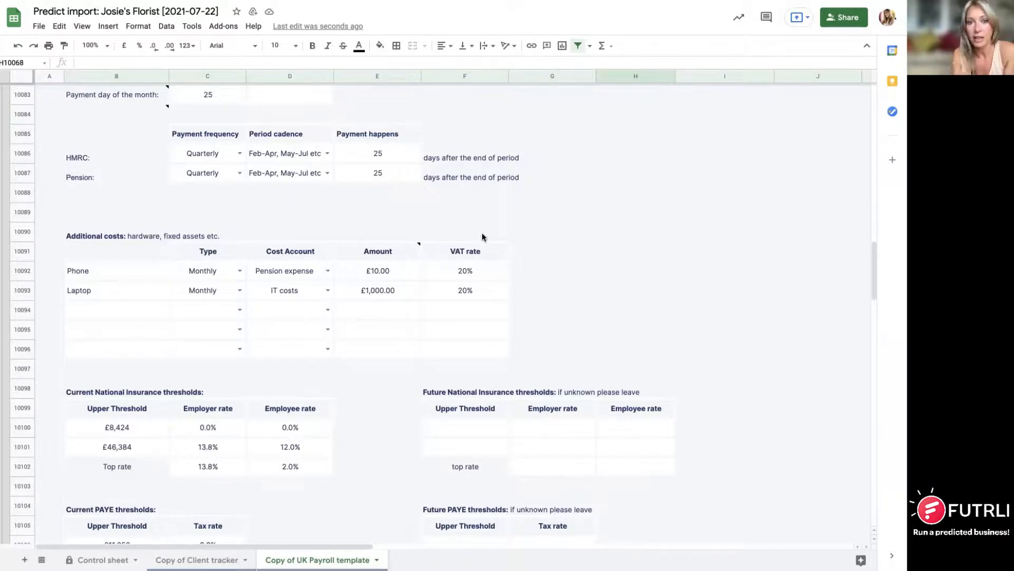
pyautogui.scroll(-3, 482, 237)
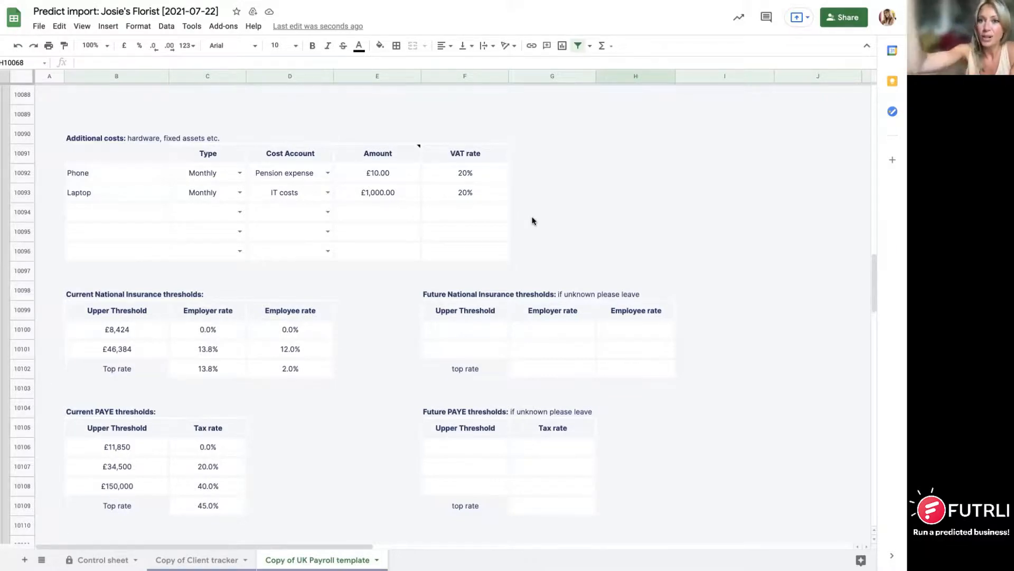
pyautogui.scroll(-3, 532, 221)
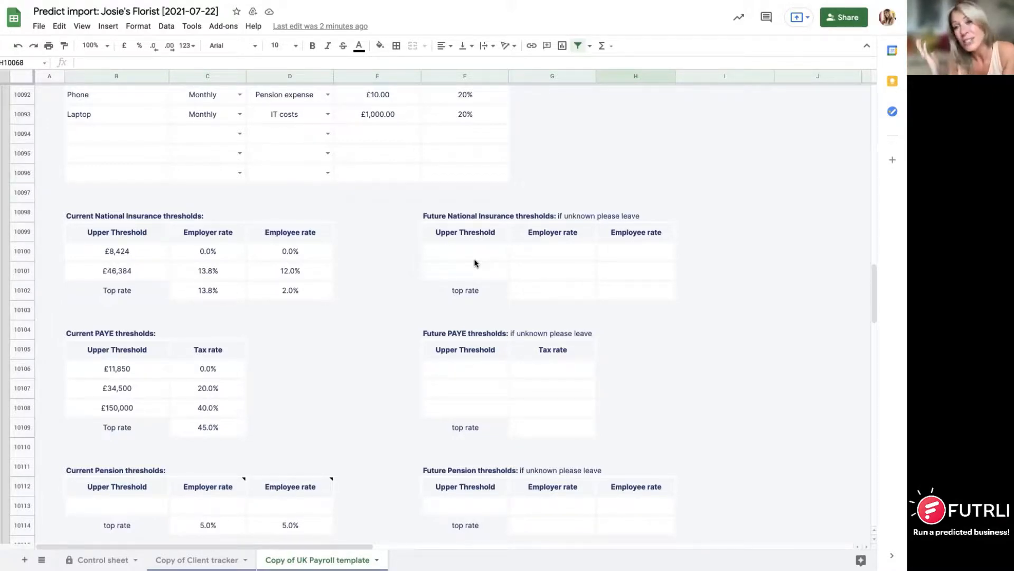
pyautogui.scroll(-3, 341, 242)
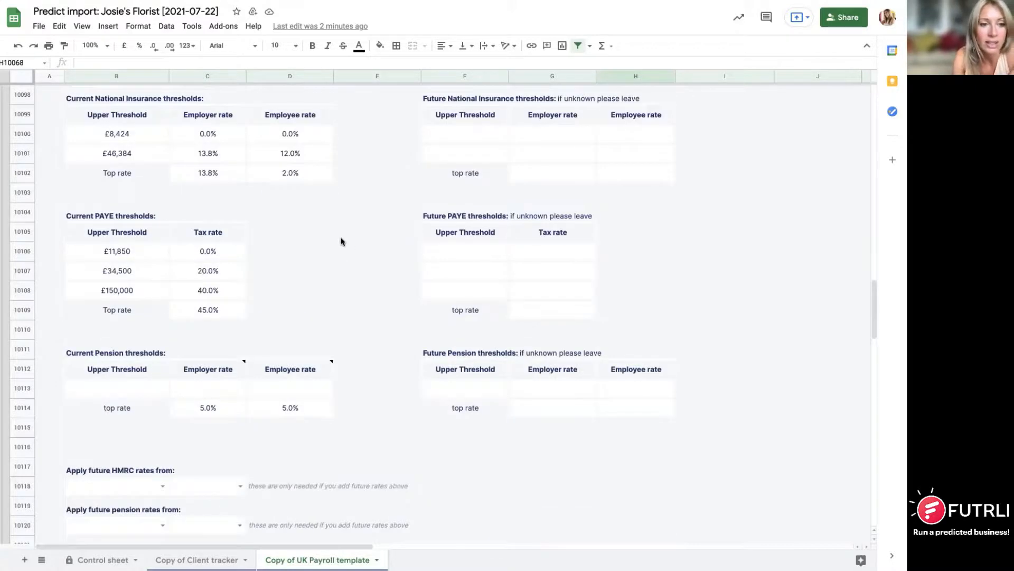
pyautogui.scroll(-5, 340, 242)
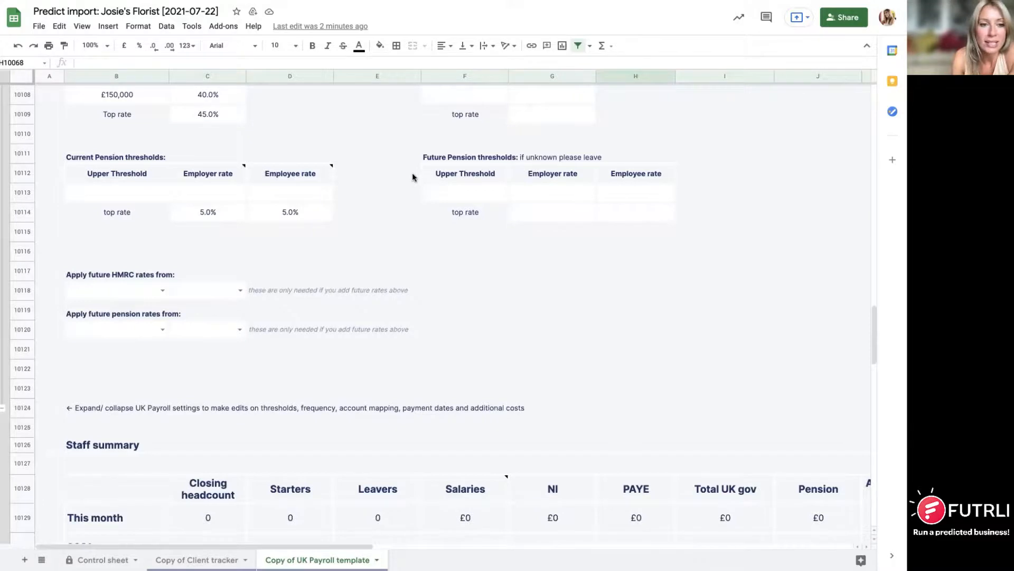
pyautogui.scroll(-2, 413, 177)
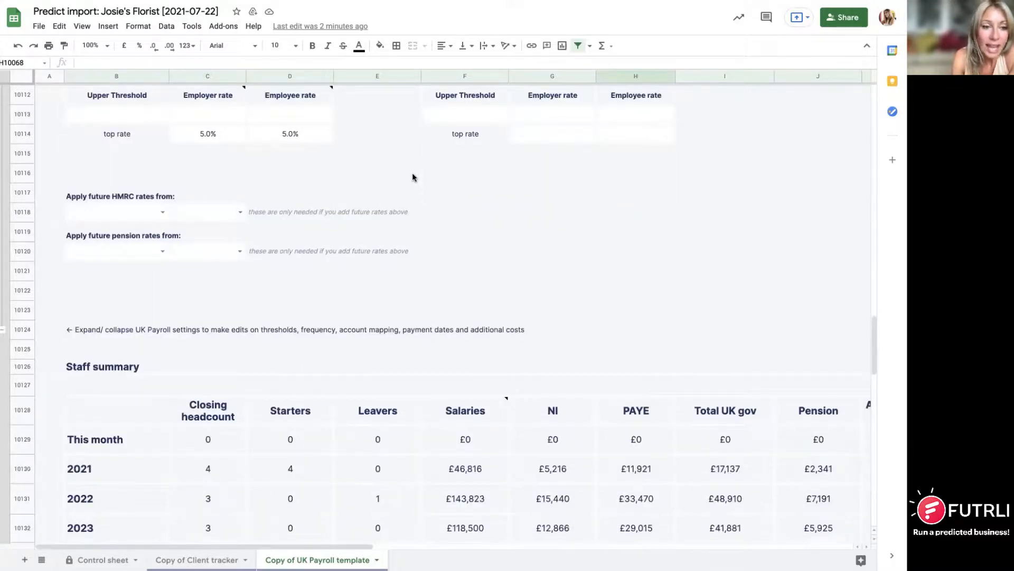
pyautogui.scroll(-2, 412, 177)
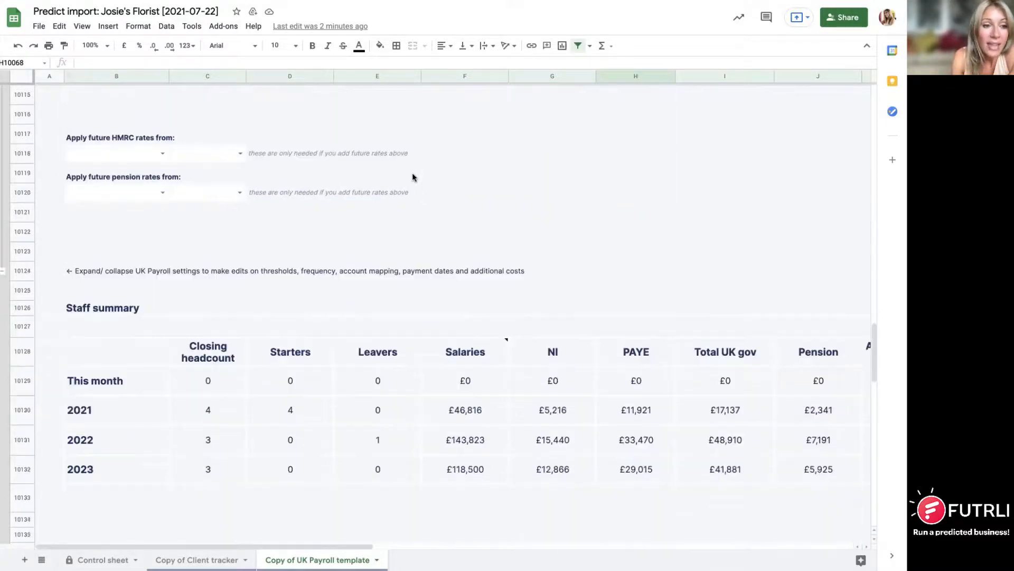
# Collapse the UK Payroll settings and review the Staff summary across to Additional costs +VAT, down to Staff details.
pyautogui.click(3, 273)
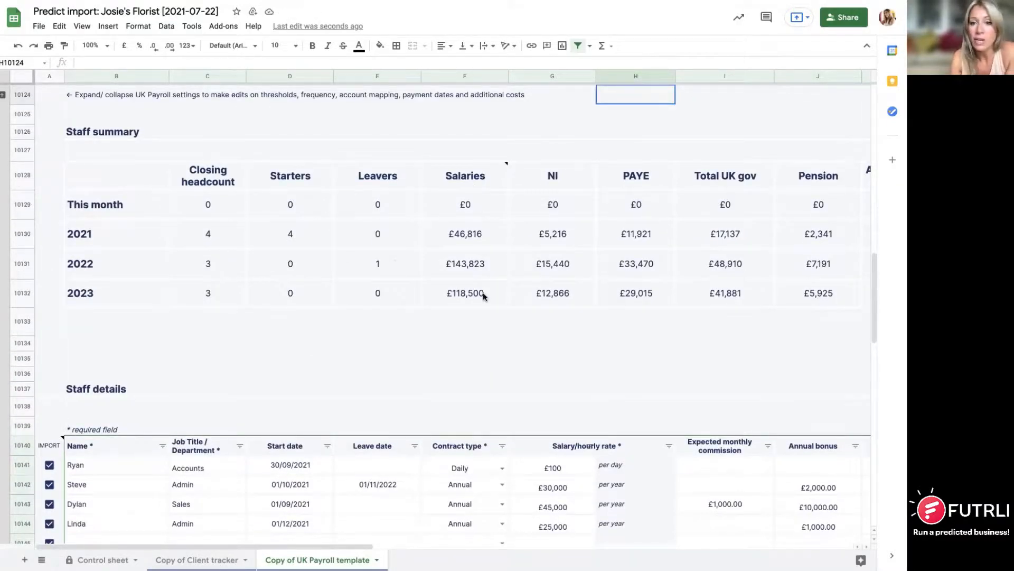
pyautogui.hscroll(5, 652, 223)
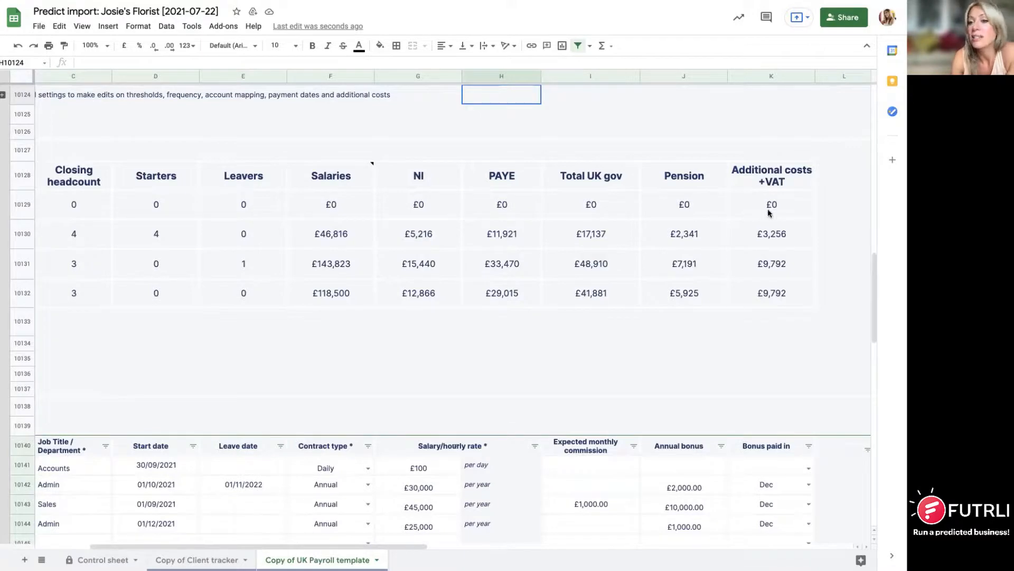
pyautogui.hscroll(-3, 768, 290)
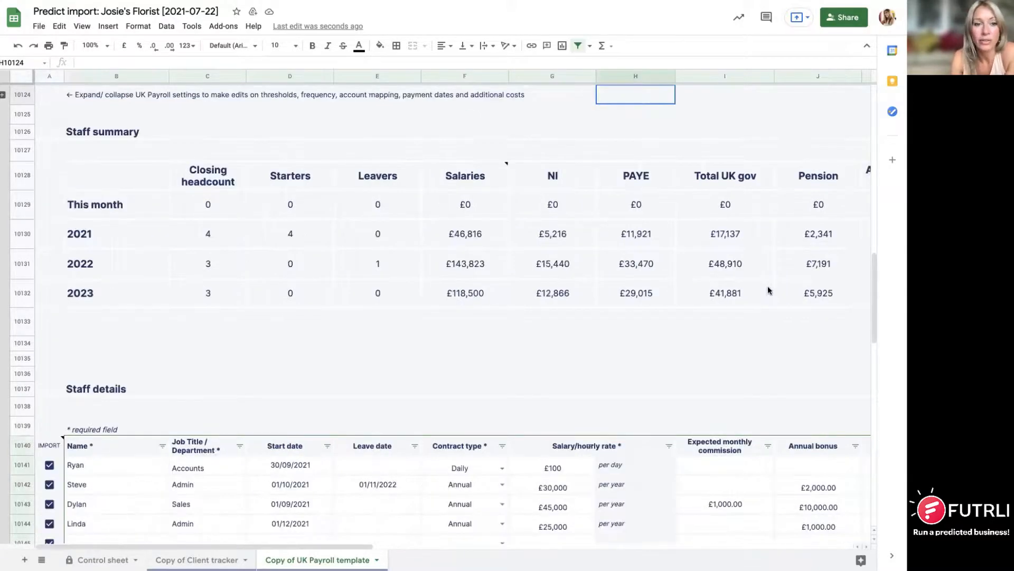
pyautogui.scroll(-4, 350, 312)
pyautogui.scroll(-3, 351, 317)
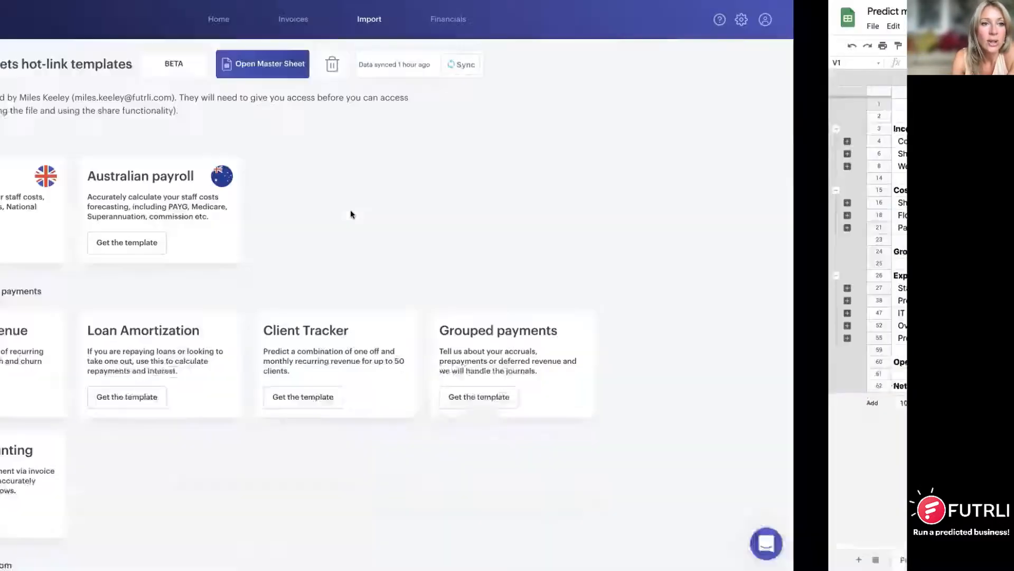
# Switch to Futrli and expand Salaries under Staff costs in the Profit & loss to examine the imported salary lines.
pyautogui.click(578, 24)
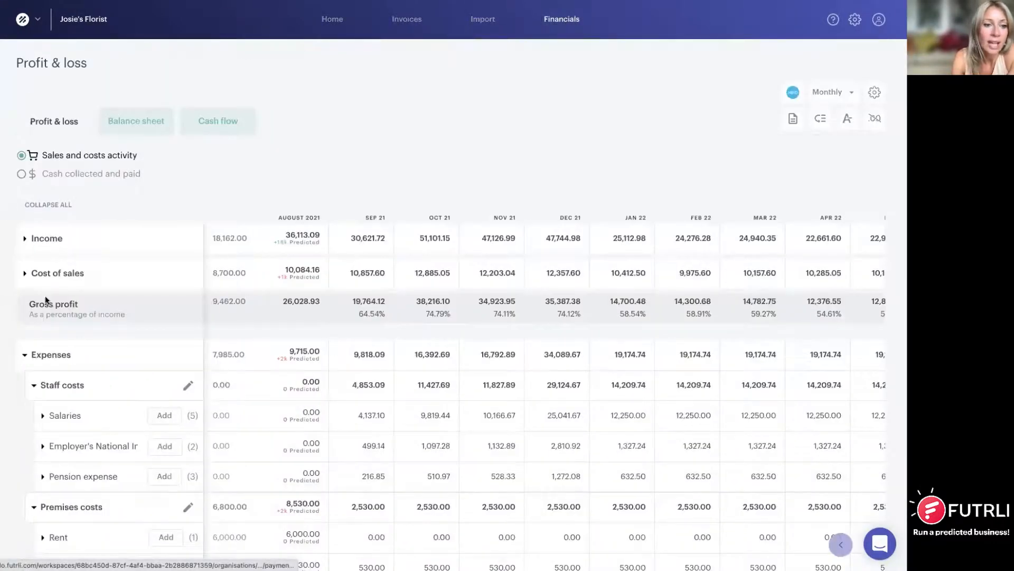
pyautogui.click(43, 415)
pyautogui.scroll(-3, 110, 413)
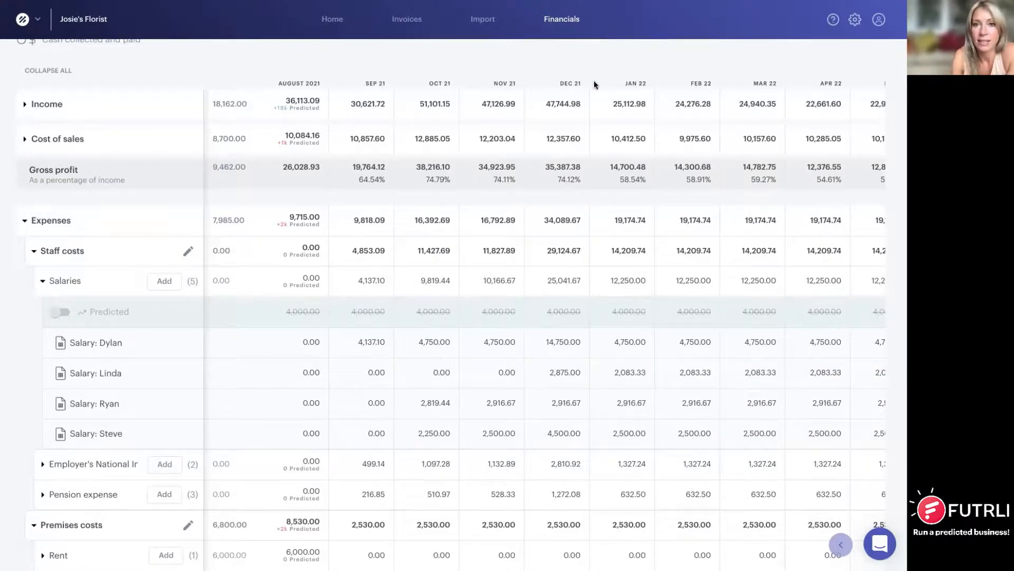
# Switch back to the Predict import sheet in Google Sheets and set the Accounts employee's daily rate to 10000 in Staff details.
pyautogui.hotkey('ctrl', 'Right')
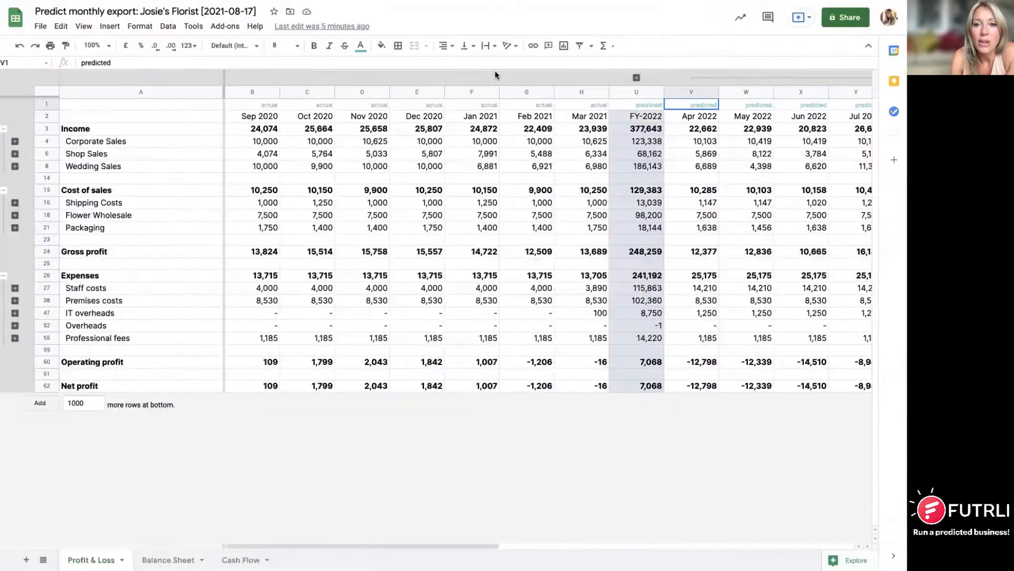
pyautogui.hotkey('ctrl', 'Right')
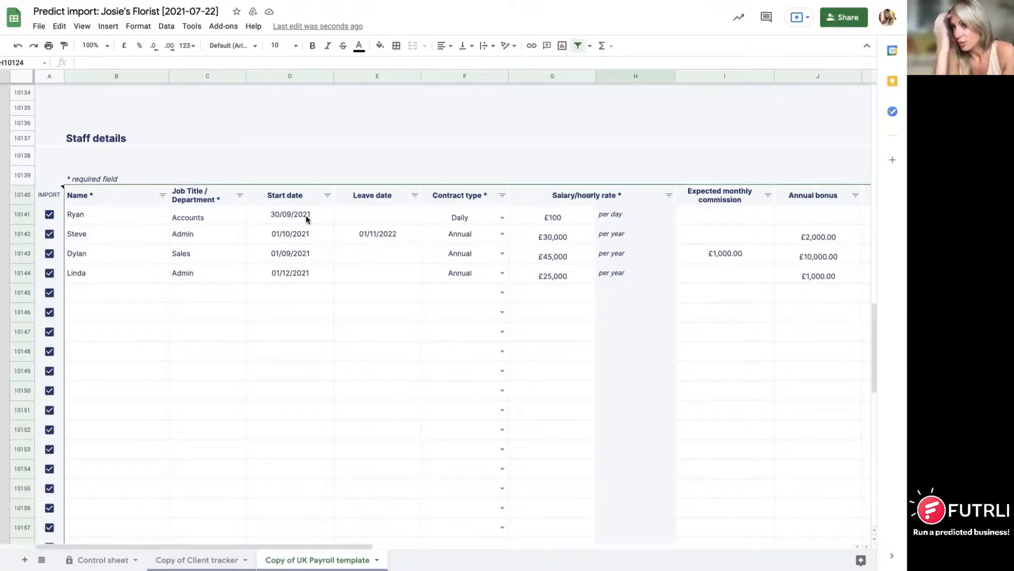
pyautogui.click(563, 220)
pyautogui.doubleClick(561, 218)
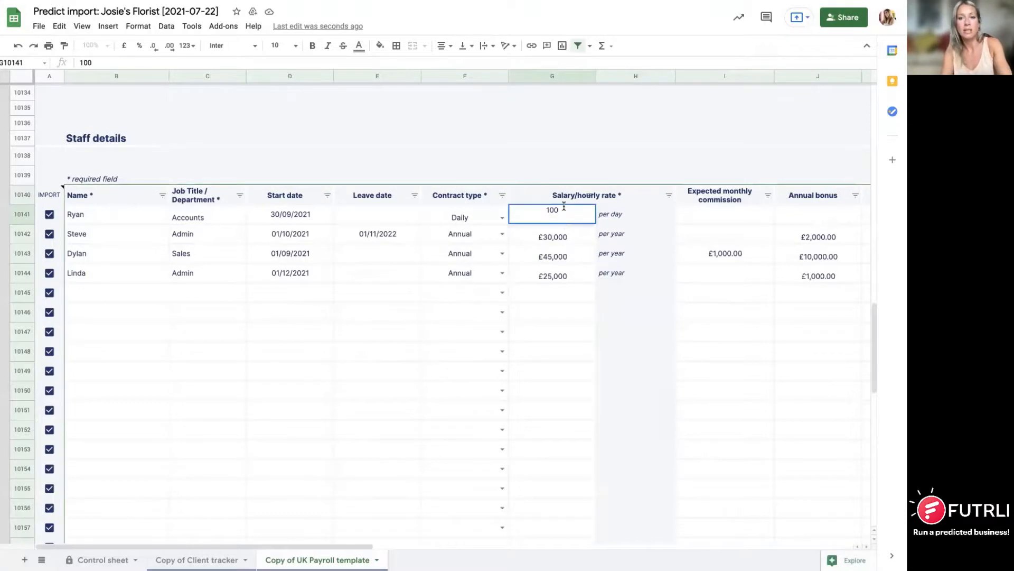
pyautogui.write('00')
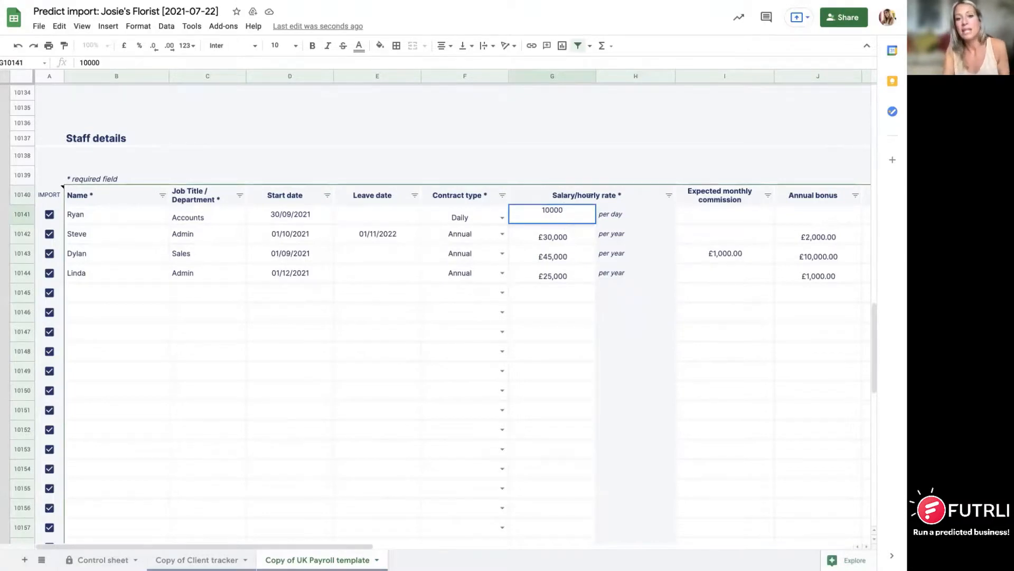
pyautogui.click(572, 137)
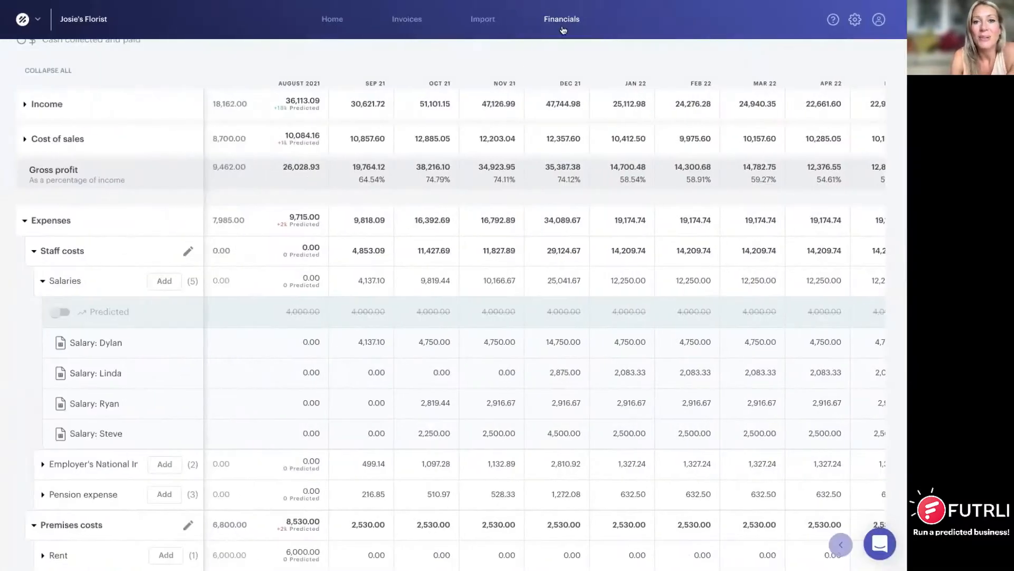
# Switch to Futrli, sync the predictions from the master sheet and display the Expenses forecast on the Home page.
pyautogui.click(482, 20)
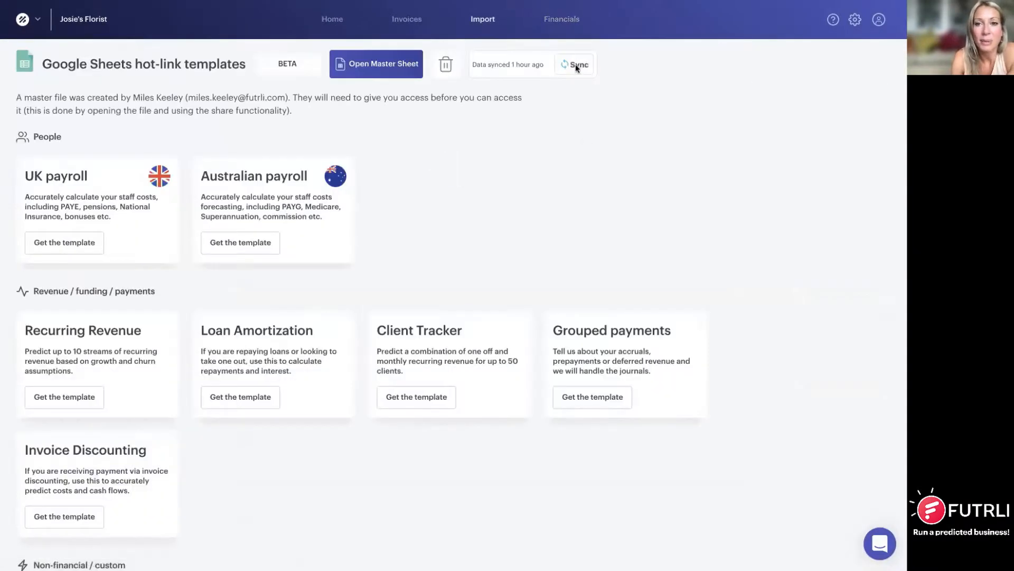
pyautogui.click(575, 65)
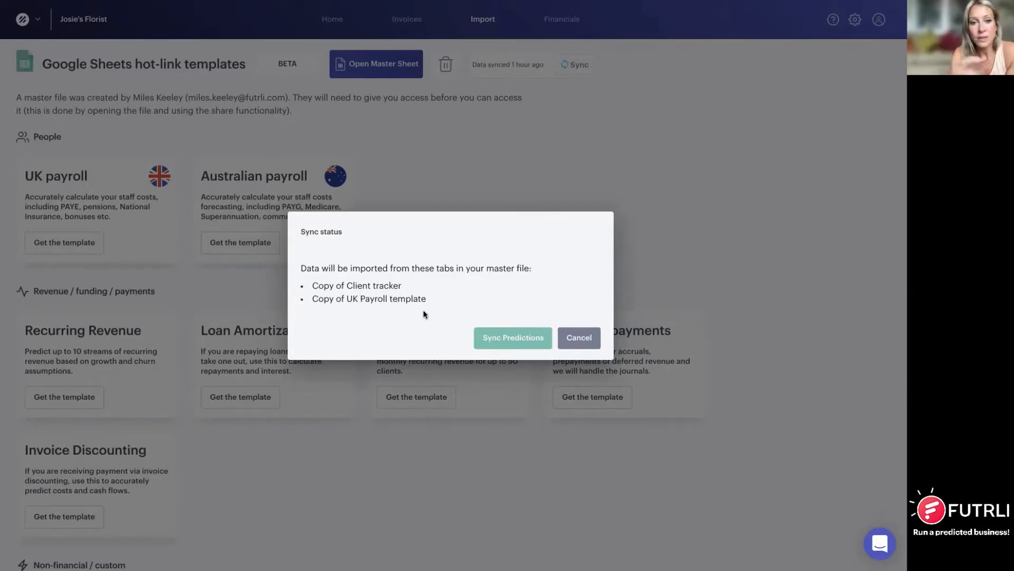
pyautogui.click(494, 334)
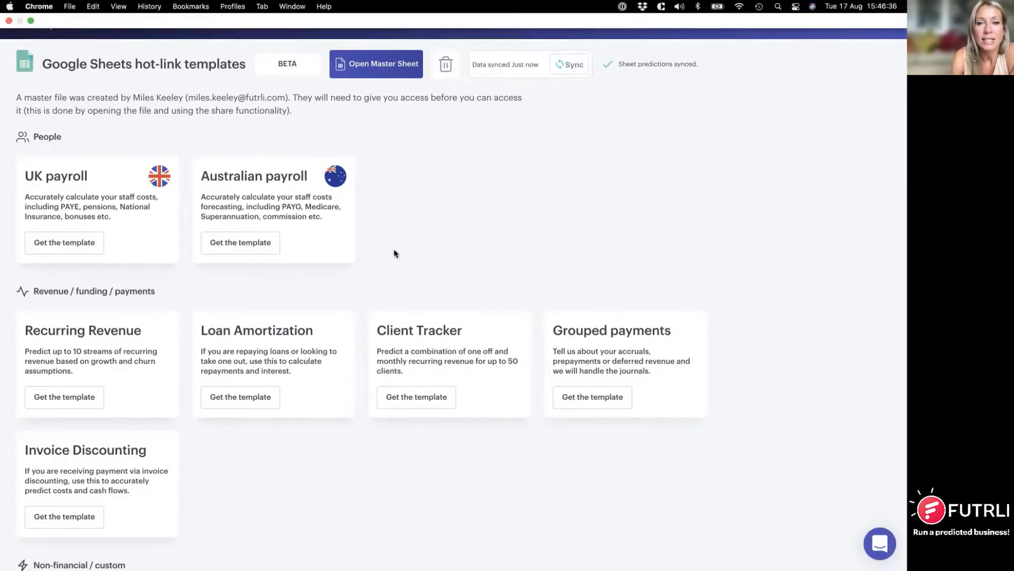
pyautogui.click(332, 19)
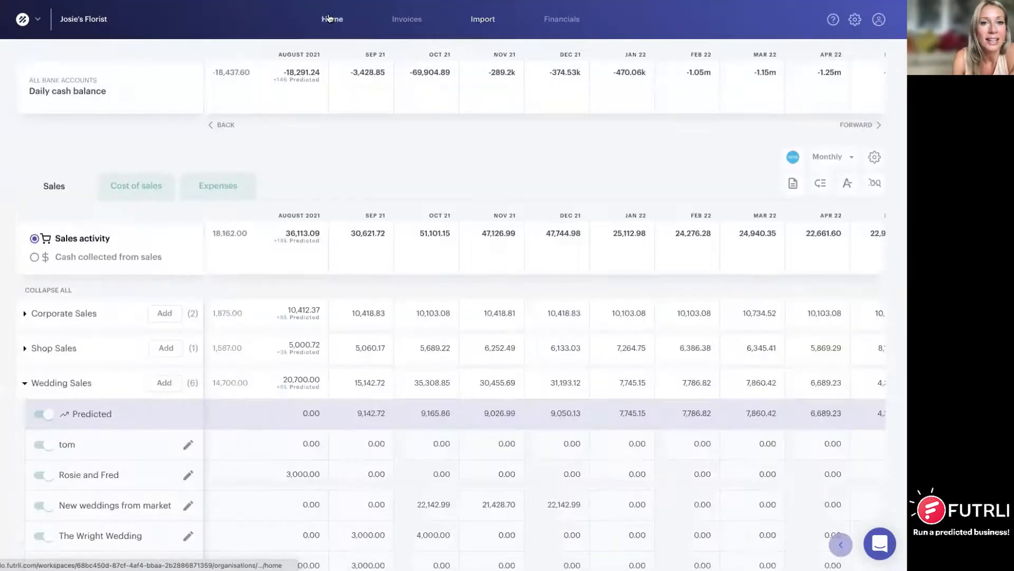
pyautogui.click(218, 184)
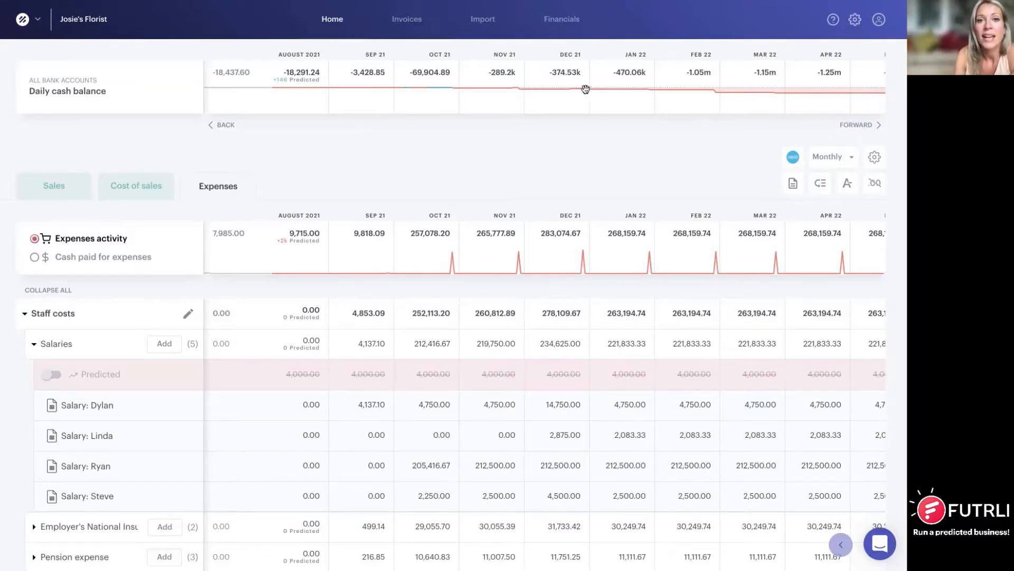
# Browse the available Google Sheets hot-link templates, from payroll through revenue and funding to the non-financial and custom ones.
pyautogui.click(486, 25)
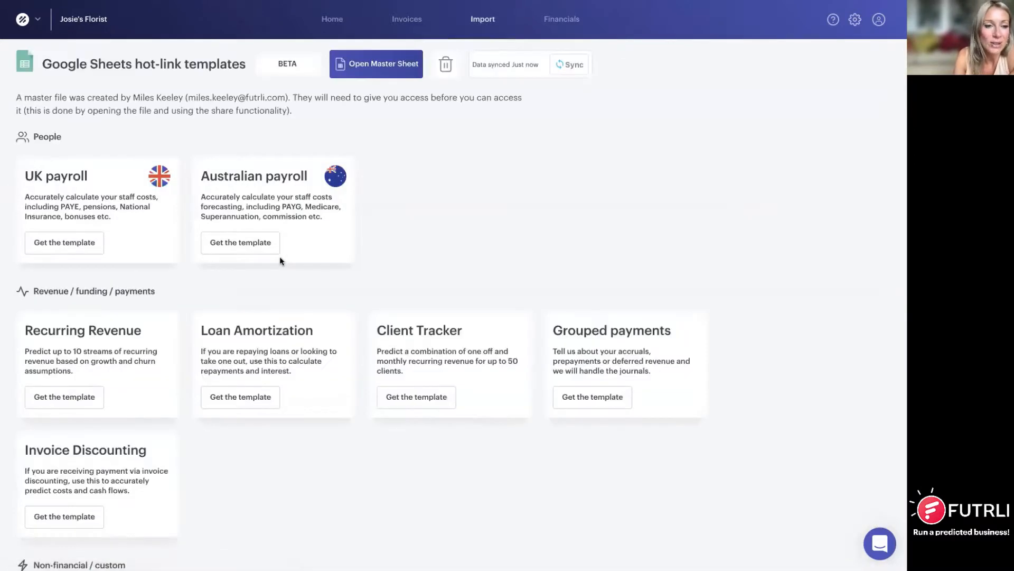
pyautogui.scroll(-3, 153, 354)
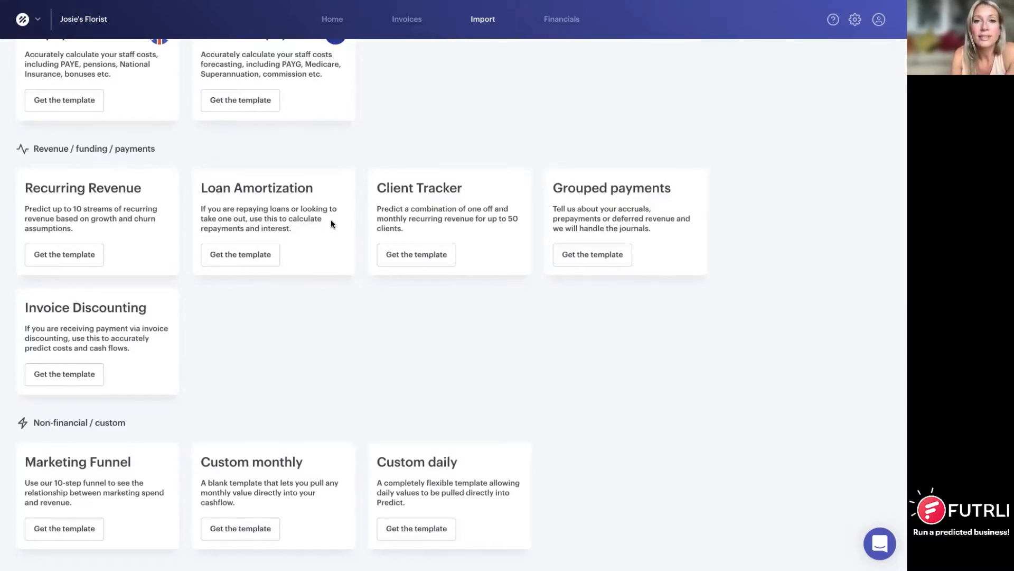
pyautogui.scroll(5, 410, 214)
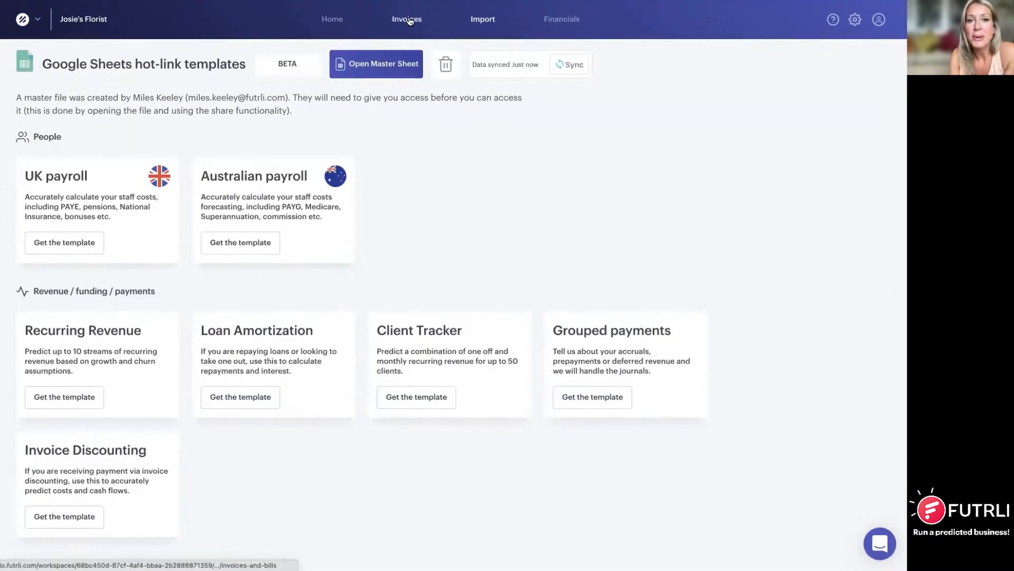
# In the Home sales forecast, disable Wedding Sales' Predicted line, New weddings from marketing and the couple's entry directly above it, and collapse Wedding Sales.
pyautogui.click(332, 19)
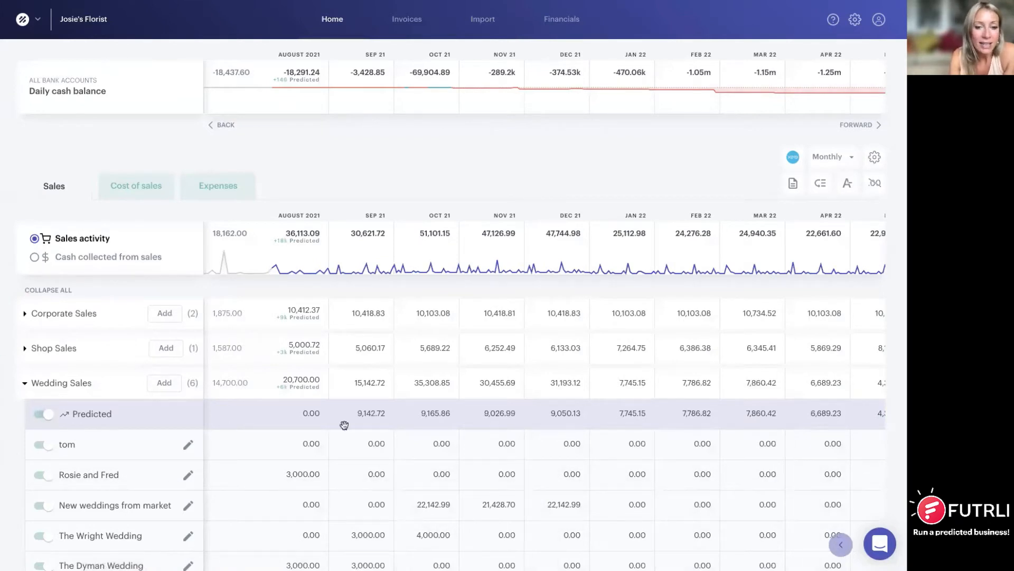
pyautogui.click(38, 416)
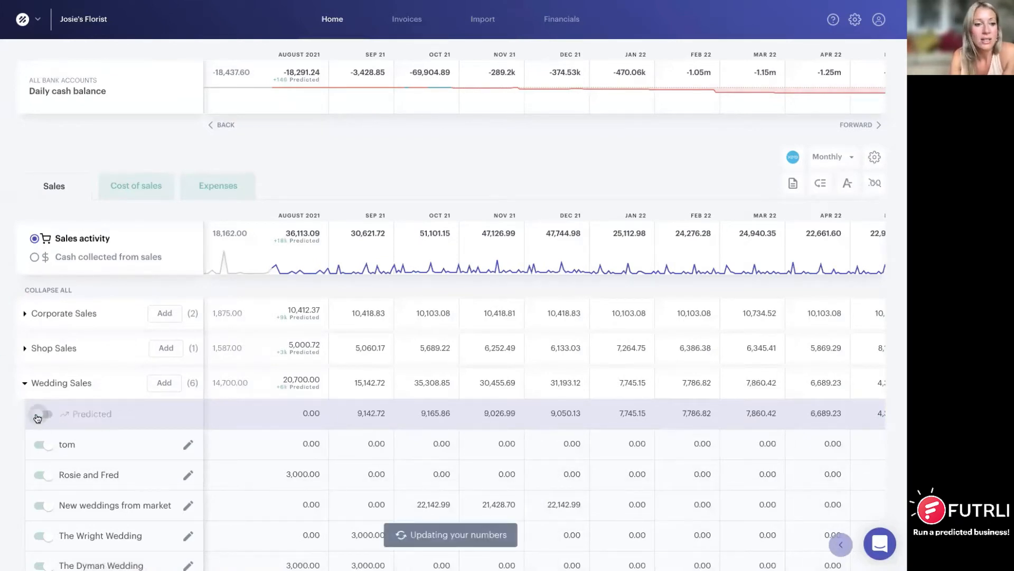
pyautogui.scroll(-1, 290, 416)
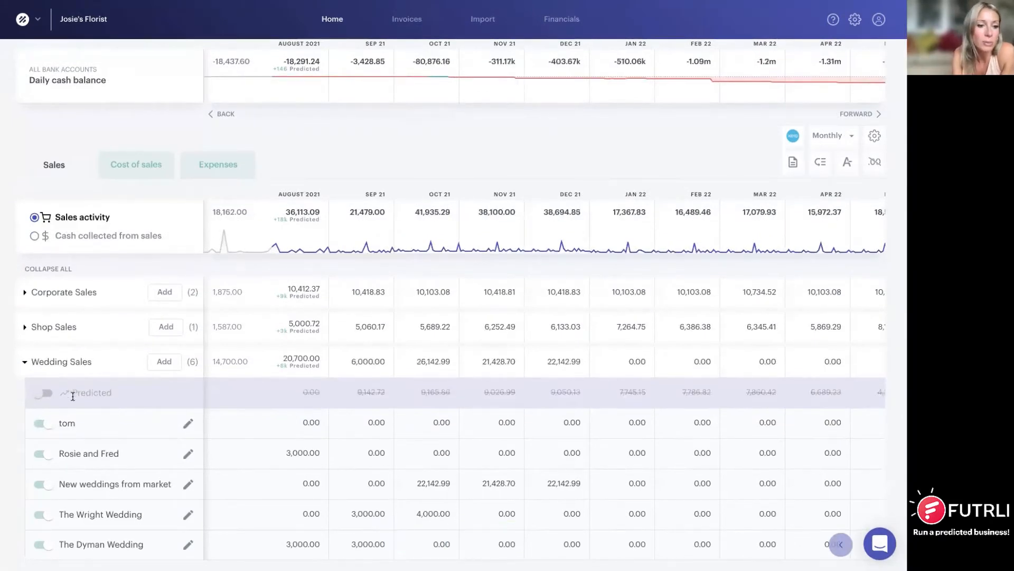
pyautogui.click(40, 457)
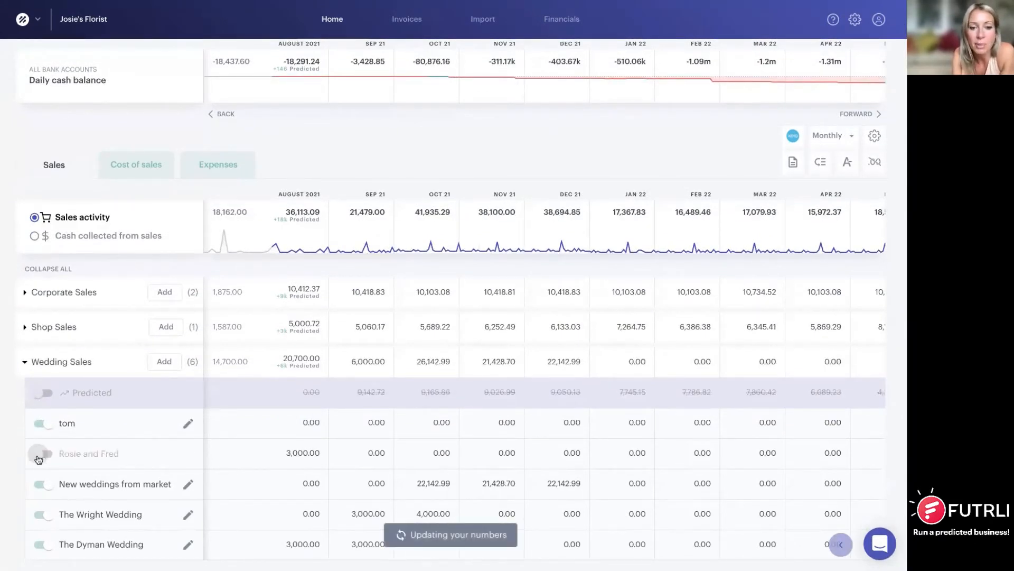
pyautogui.click(41, 485)
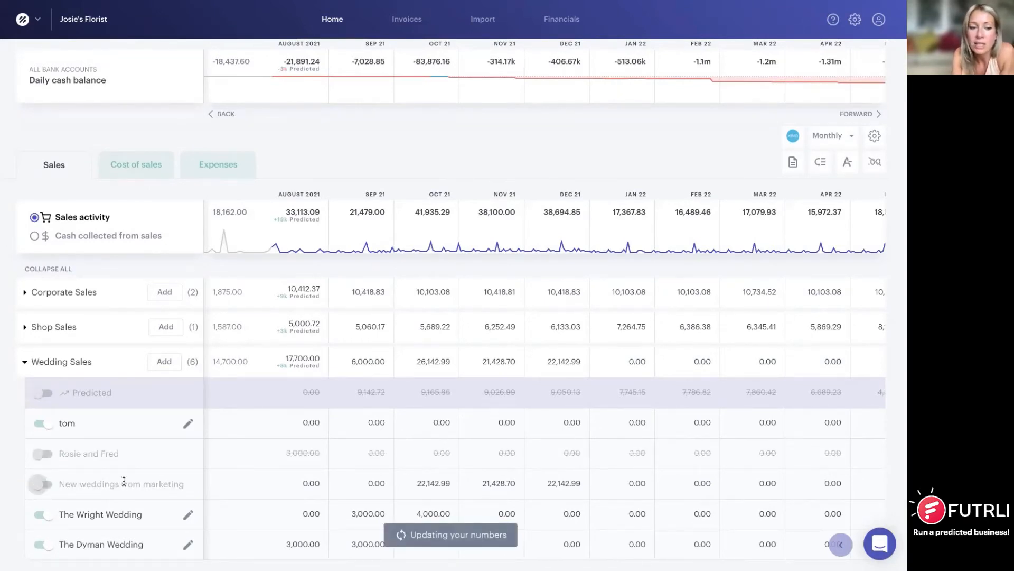
pyautogui.scroll(1, 438, 371)
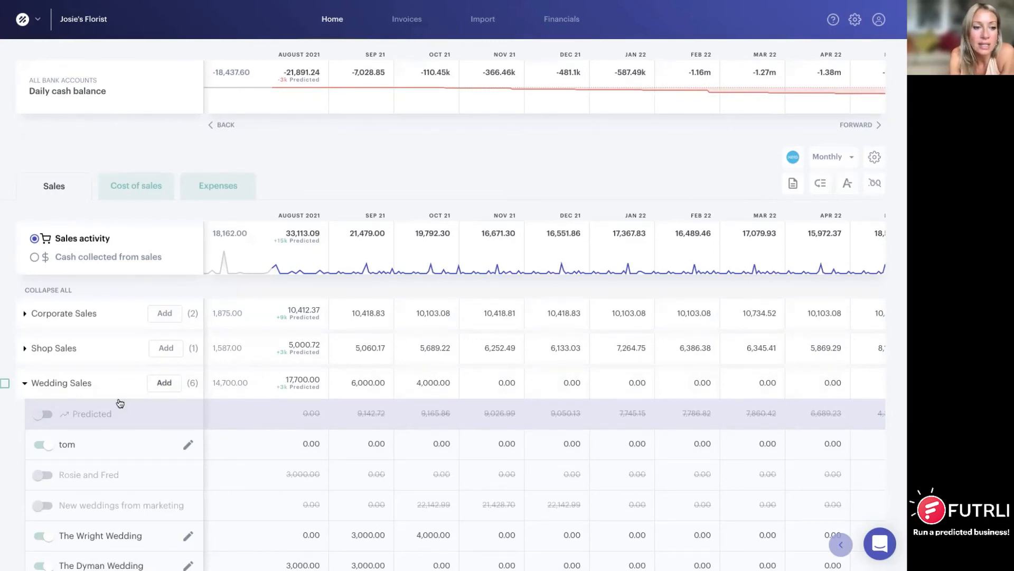
pyautogui.click(25, 384)
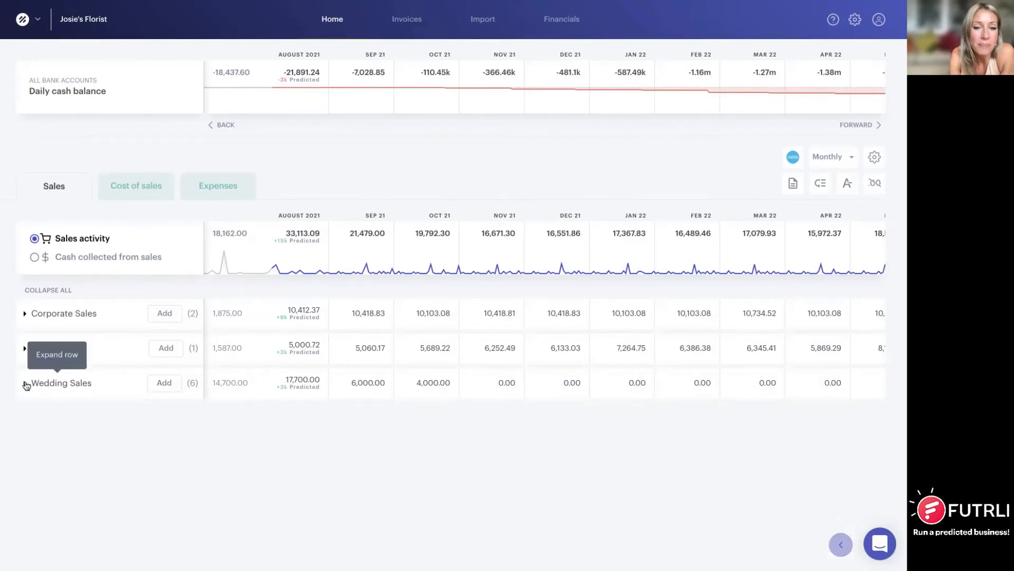